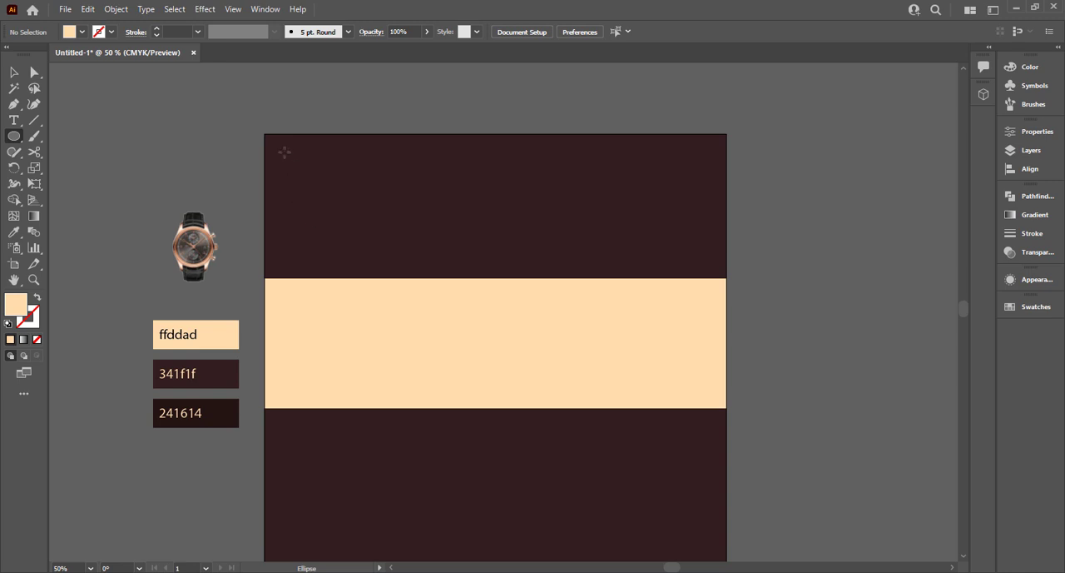
Draw a circle about 256 pt across over the artboard's upper-left corner, with no fill and a 40 pt cream stroke.
left_click_drag(284, 152, 344, 210)
key("shift+x")
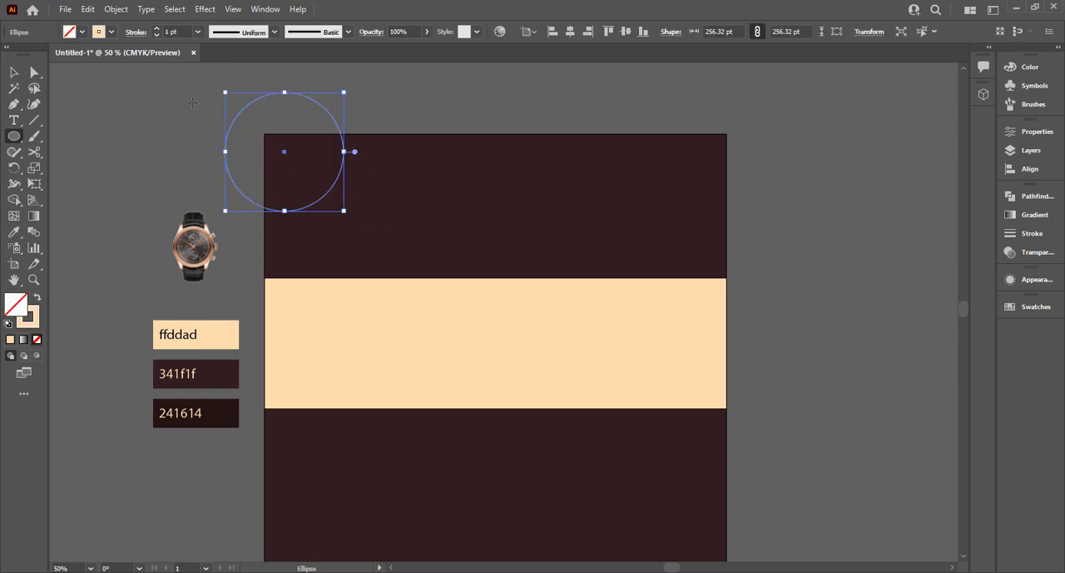
left_click(197, 31)
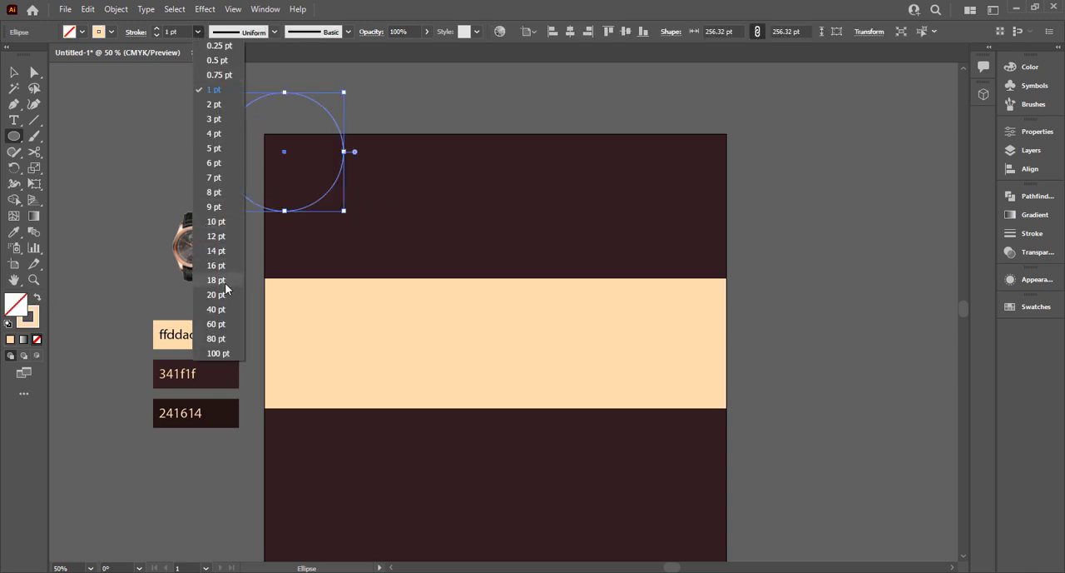
left_click(224, 281)
left_click(197, 32)
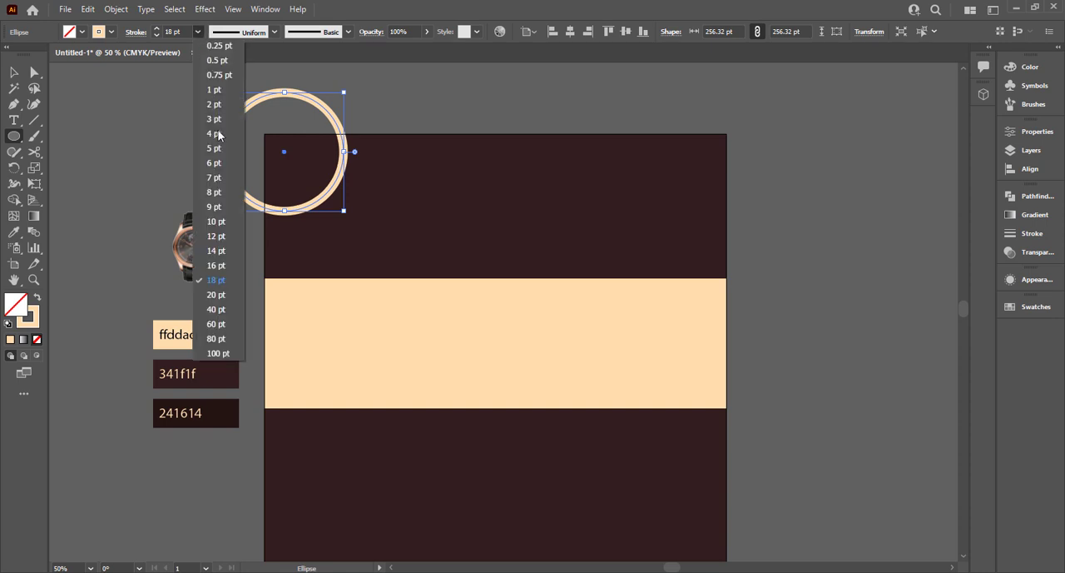
left_click(227, 349)
left_click(197, 32)
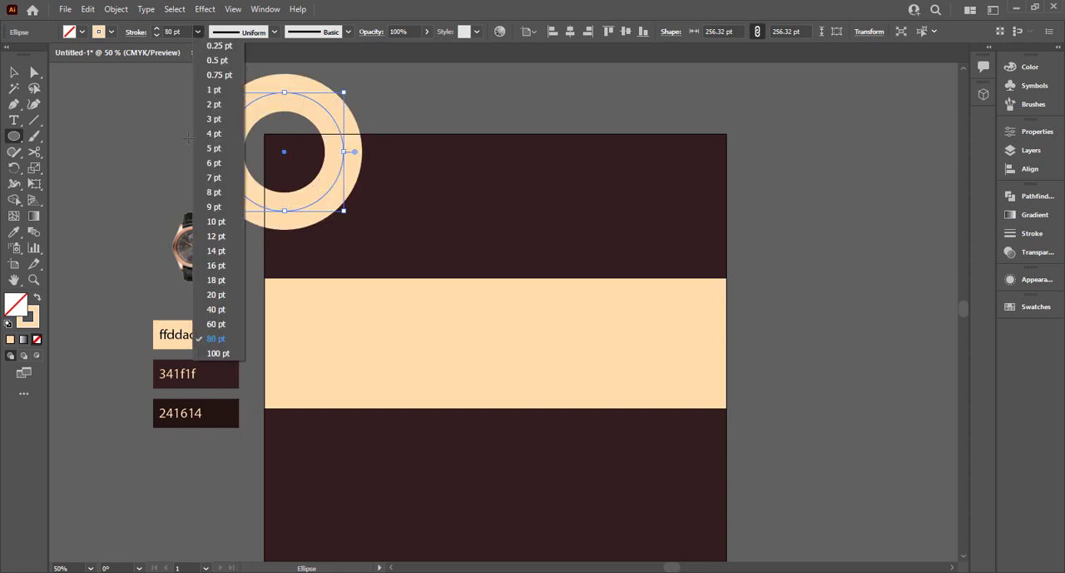
left_click(214, 314)
left_click(14, 72)
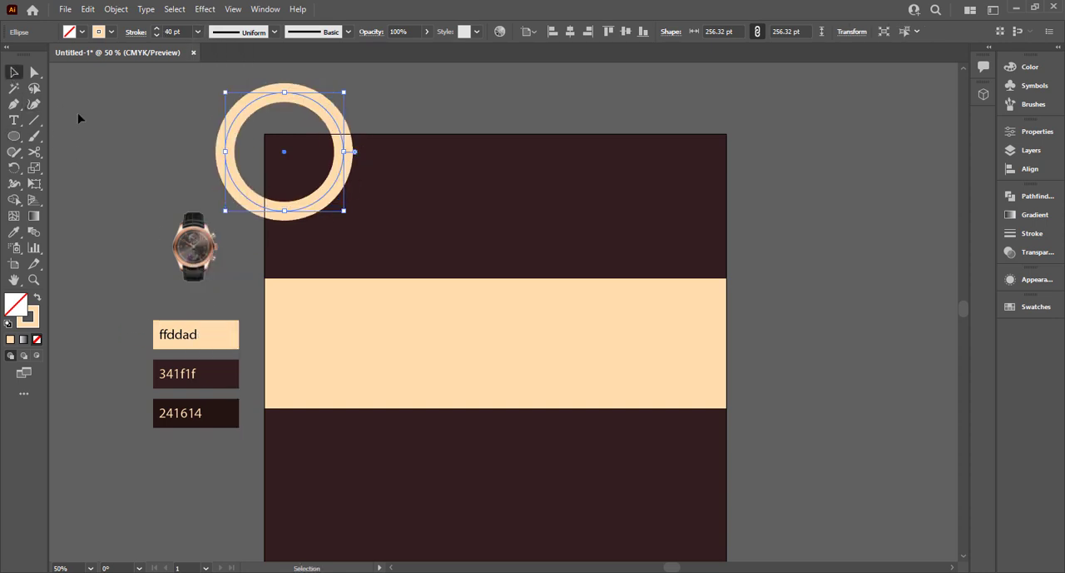
left_click(81, 118)
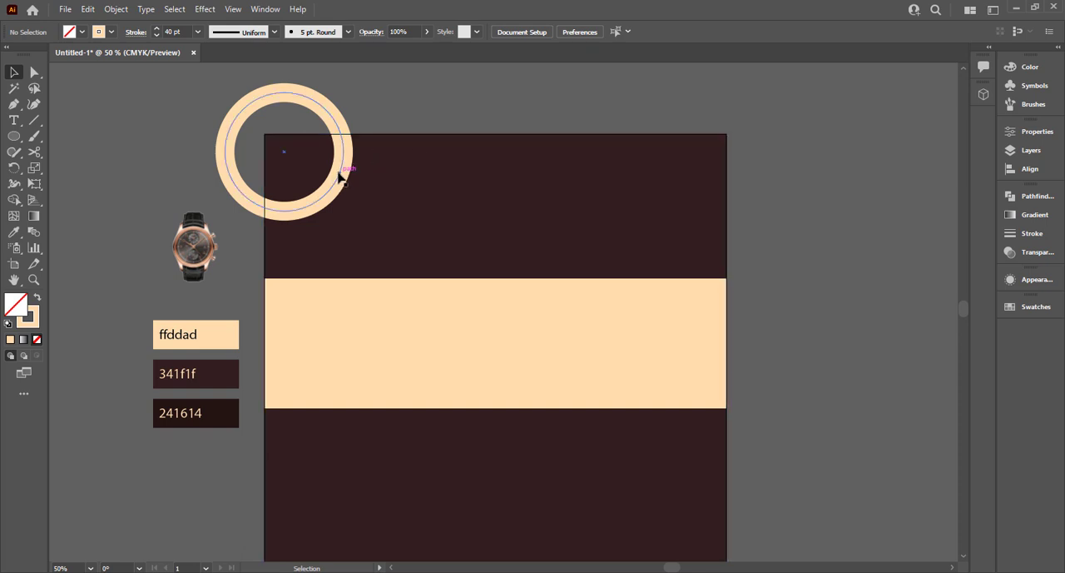
Shift the cream ring slightly right and place a copy of it over the artboard's lower-left corner.
scroll(338, 177, "up", 1)
scroll(337, 178, "down", 2)
left_click_drag(332, 170, 349, 173)
scroll(350, 173, "down", 3)
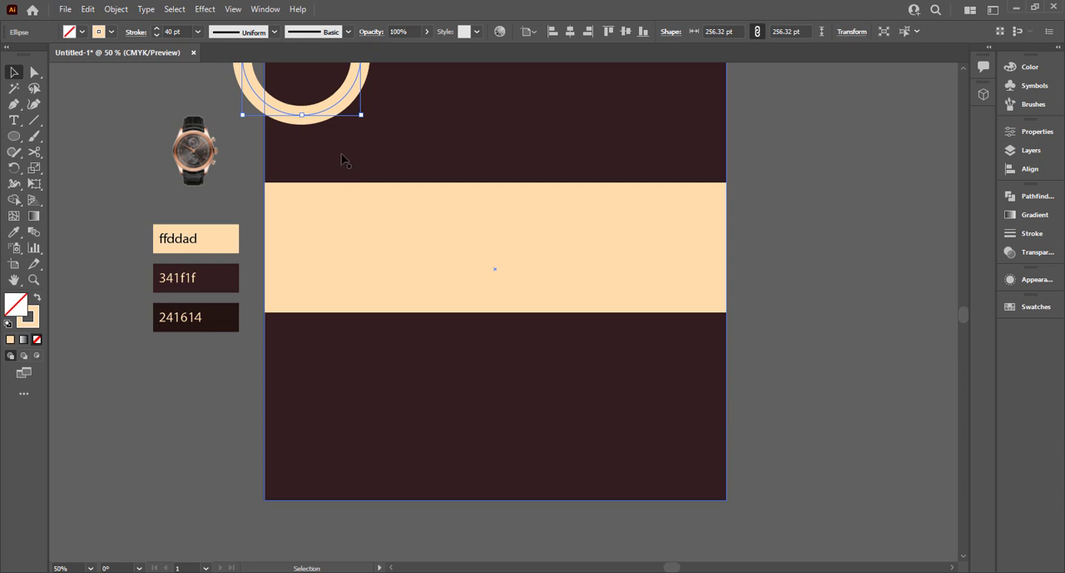
scroll(342, 160, "down", 1)
left_click_drag(330, 86, 278, 559)
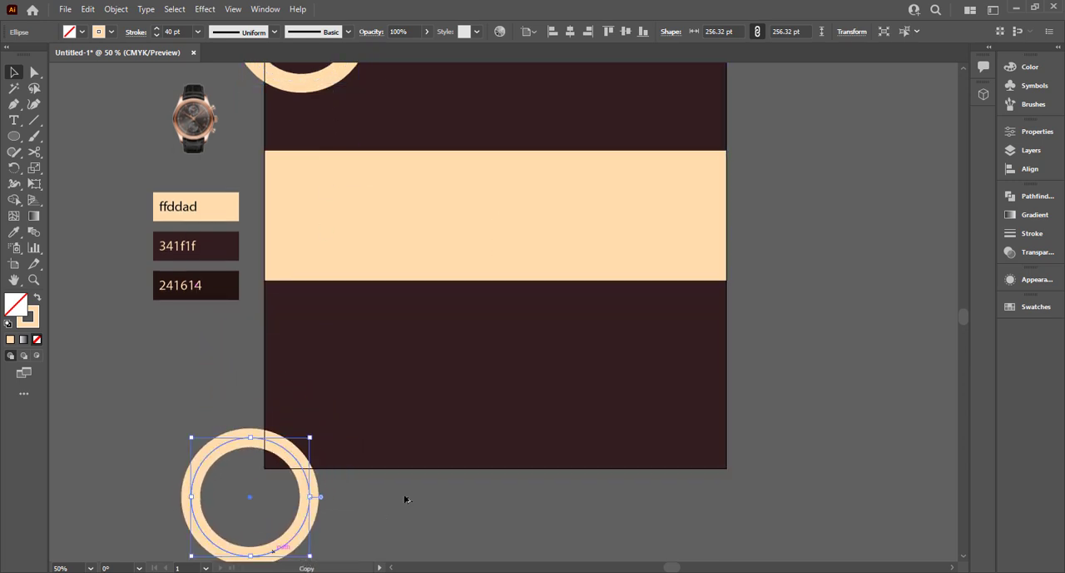
Set the lower-left ring's stroke weight to 31 pt.
left_click(185, 31)
scroll(185, 32, "down", 5)
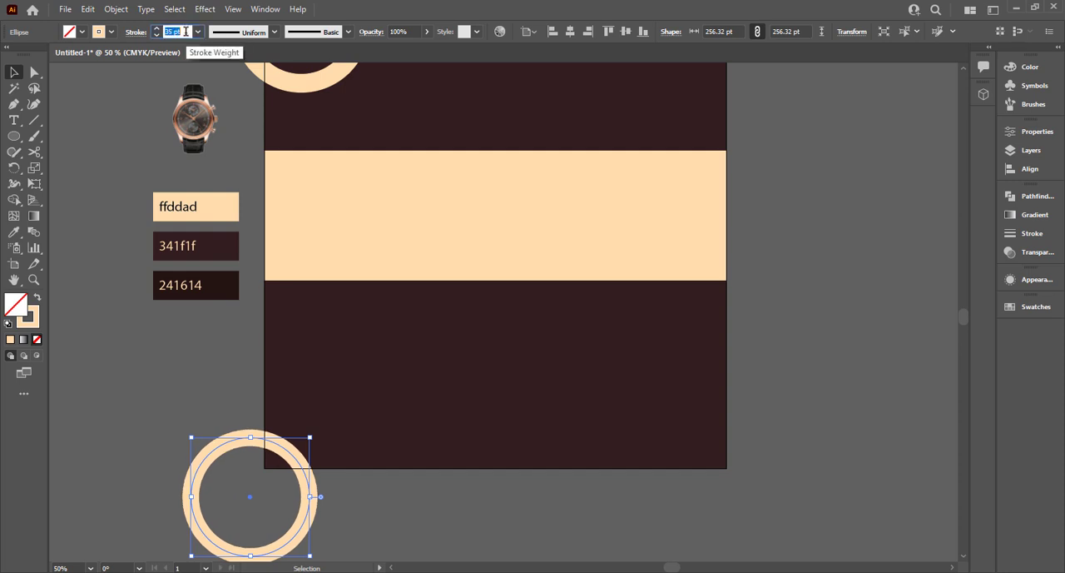
scroll(185, 32, "down", 4)
left_click(229, 439)
left_click_drag(244, 444, 245, 445)
left_click(221, 374)
scroll(224, 377, "up", 1)
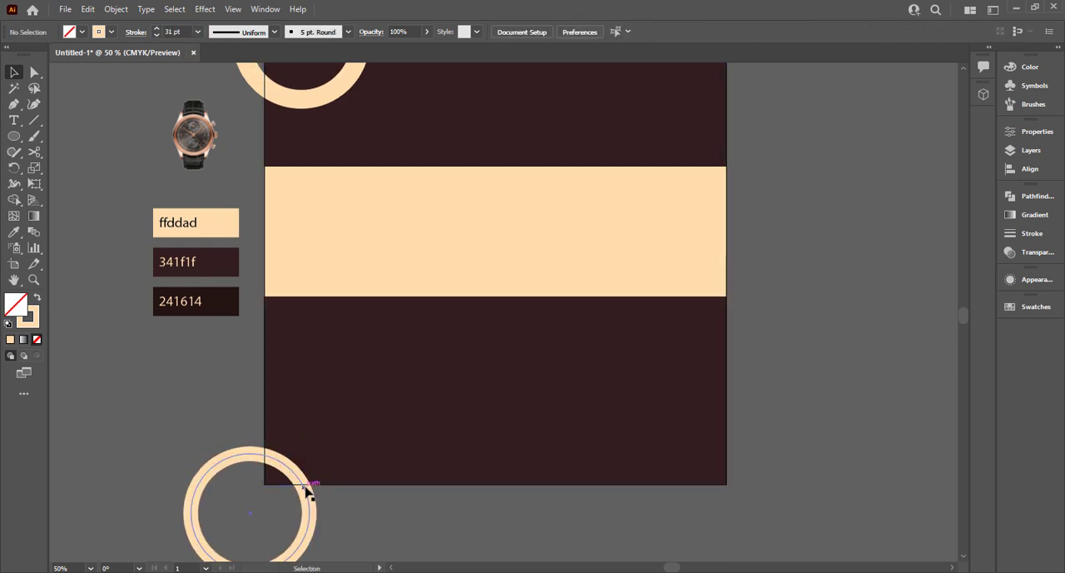
Place an enlarged copy of the lower-left ring, about 594 pt across with an 80 pt stroke, over the artboard's lower-right area.
left_click_drag(307, 491, 689, 303, "alt")
left_click_drag(694, 383, 801, 466)
left_click(197, 32)
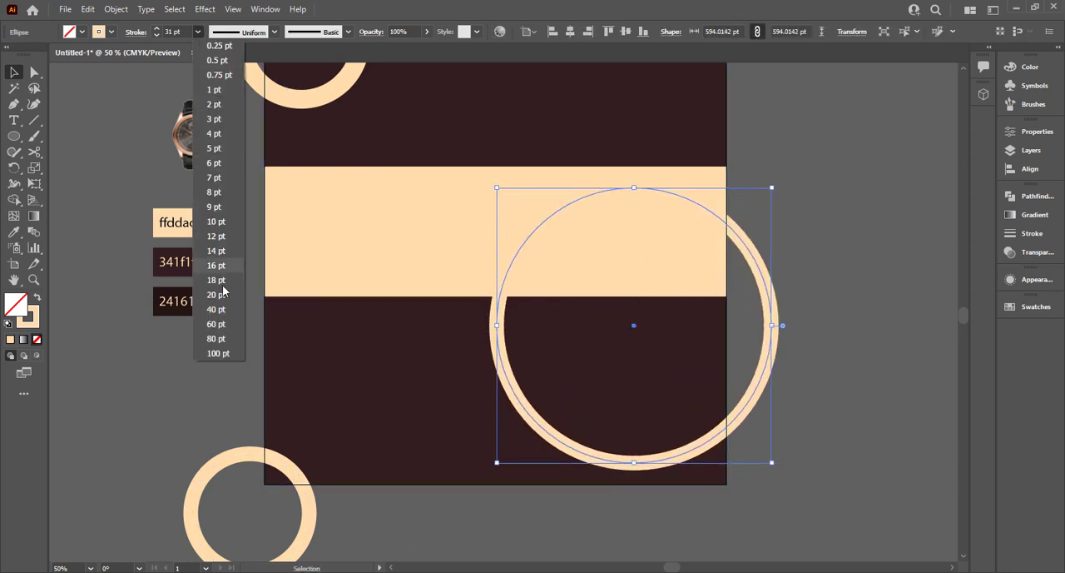
left_click(215, 338)
left_click_drag(761, 418, 765, 459)
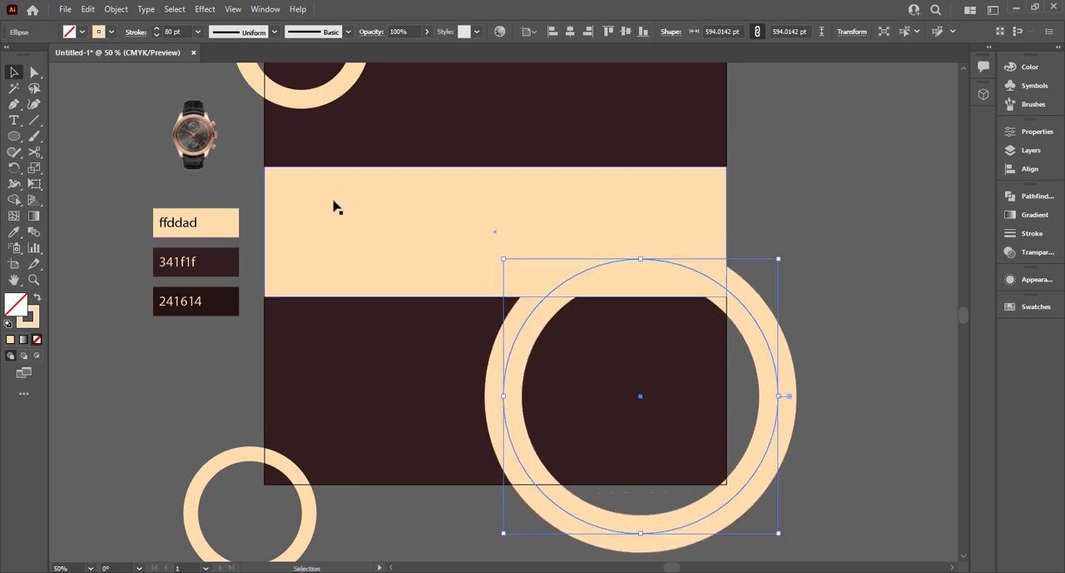
Recolor the large ring with the 241614 sample as an 80 pt stroke and no fill.
key("i")
left_click(215, 303)
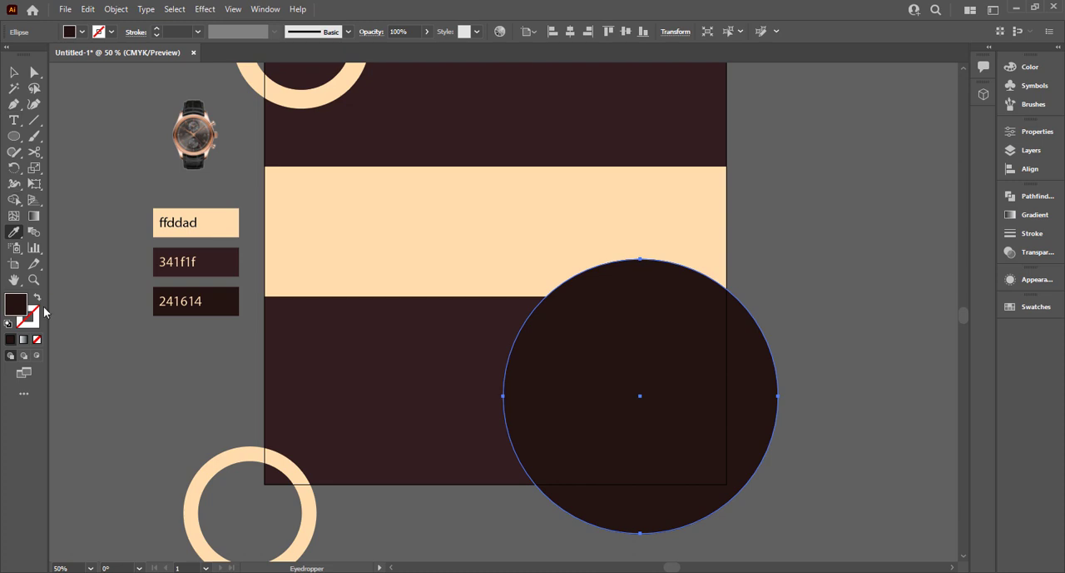
left_click(36, 297)
key("v")
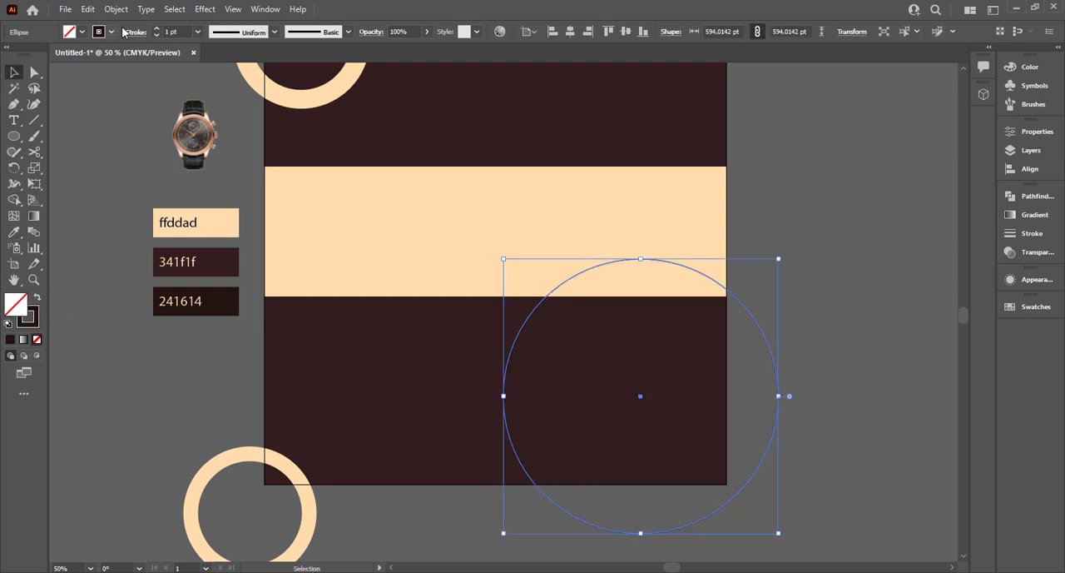
left_click(198, 32)
left_click(209, 324)
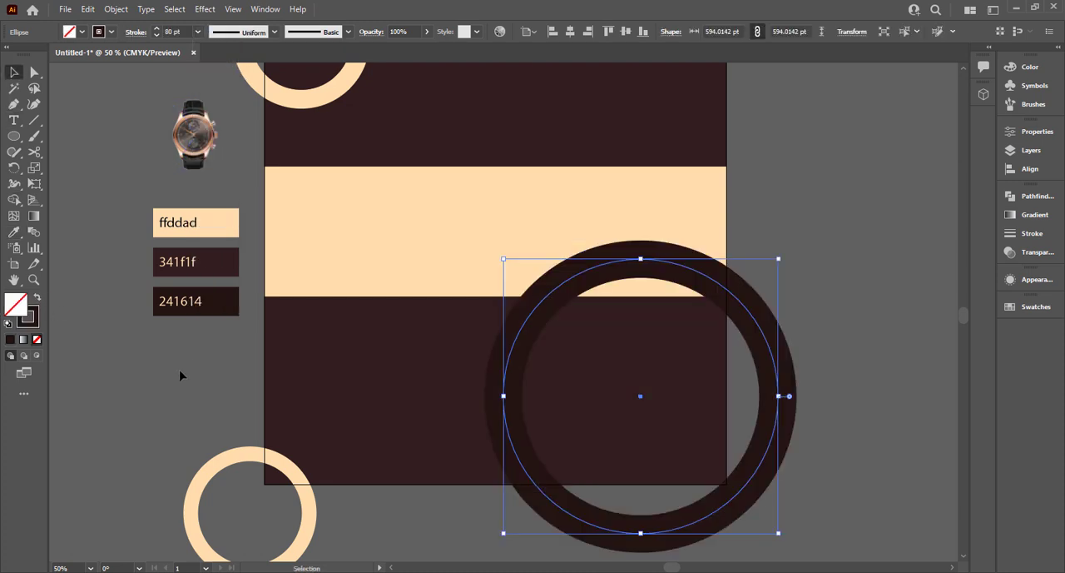
left_click(182, 374)
Bring the cream band to the front so it covers the large dark ring.
right_click(454, 257)
mouse_move(522, 495)
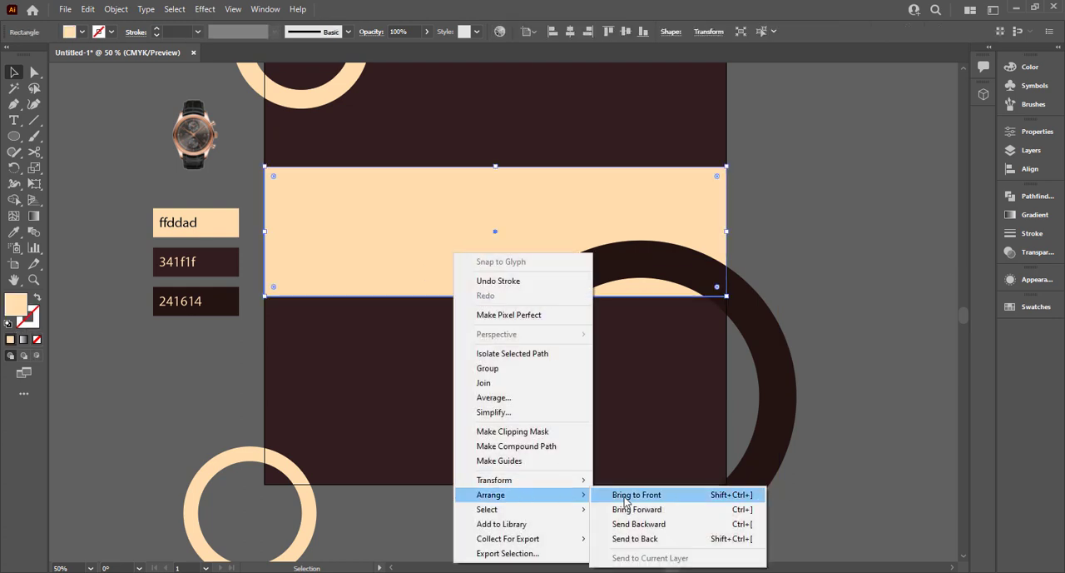
left_click(622, 496)
left_click(822, 339)
key("ctrl+0")
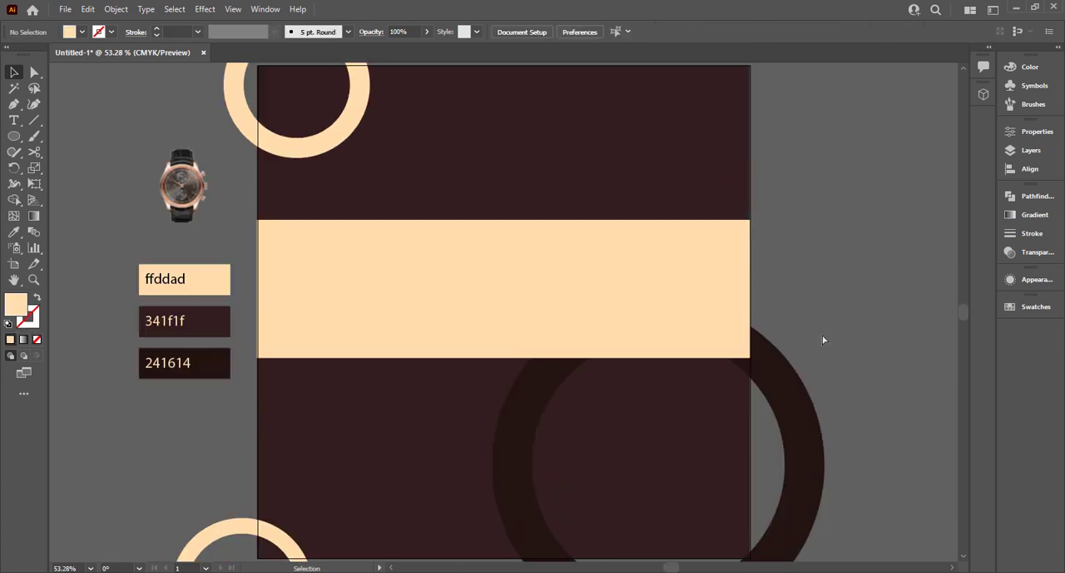
Set the large dark ring's stroke weight to 90 pt.
left_click(793, 405)
left_click(197, 31)
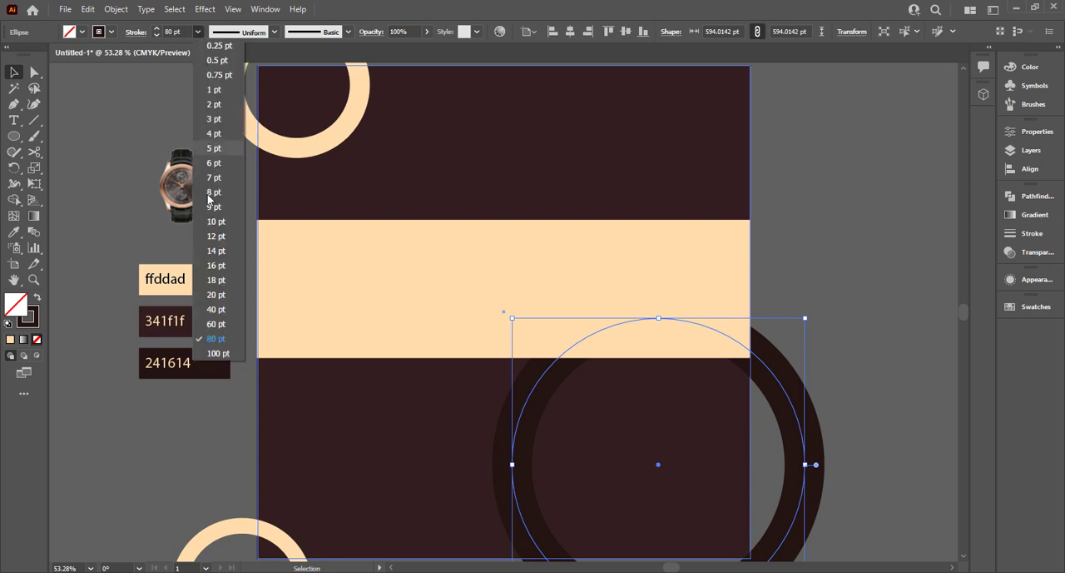
left_click(183, 30)
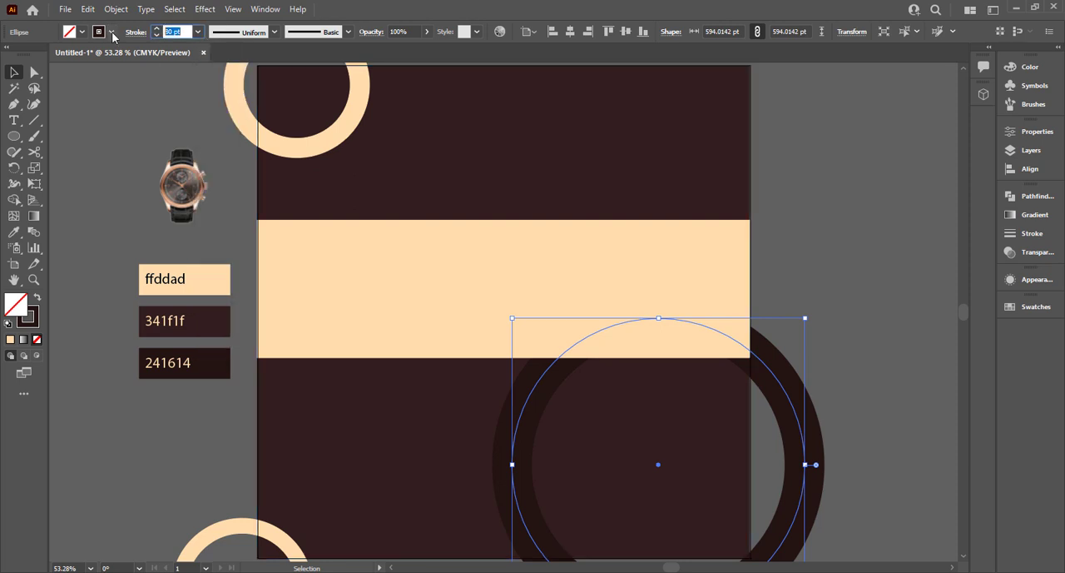
left_click(791, 324)
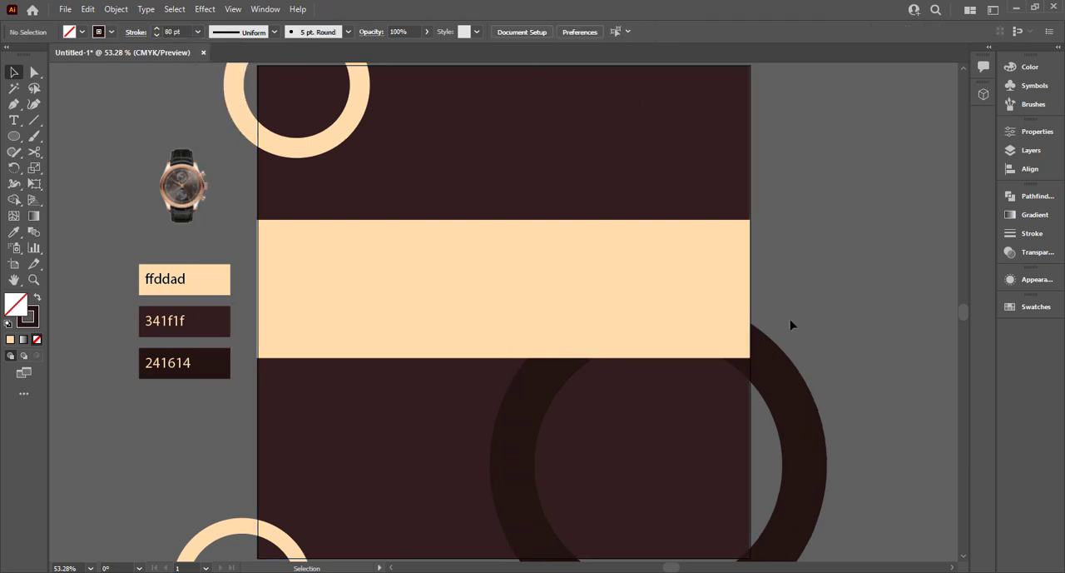
Make the cream band slightly taller, extending its upper and lower edges equally from the center.
left_click(483, 244)
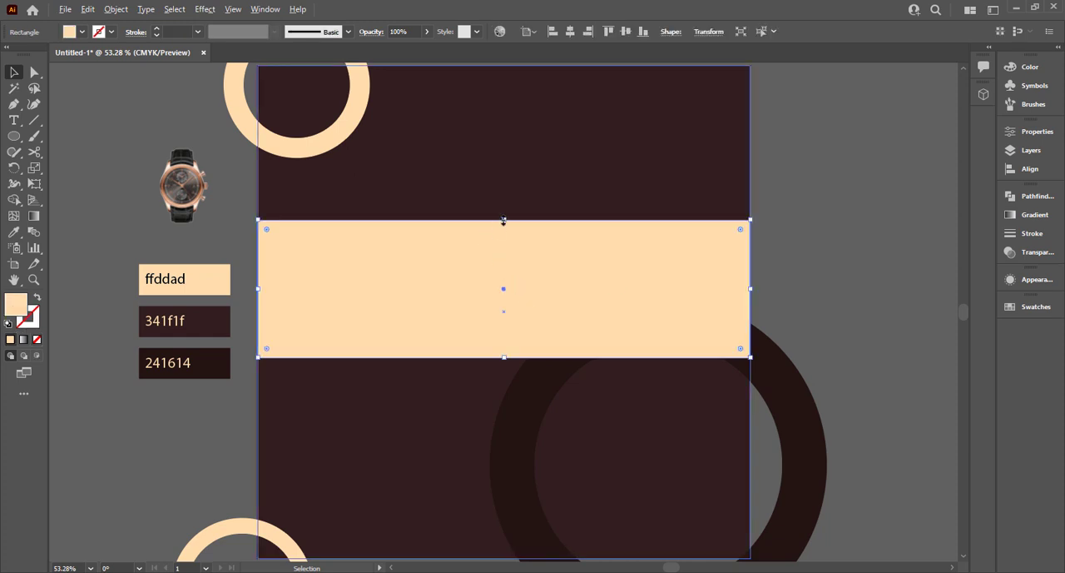
left_click_drag(501, 221, 503, 213)
left_click(765, 272)
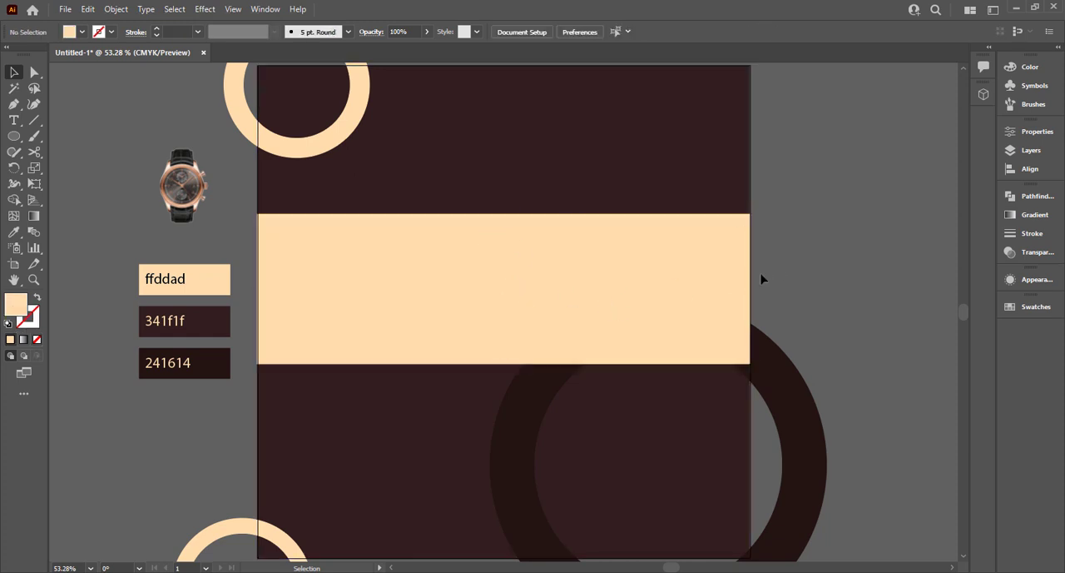
Move the large dark ring horizontally to the right so more of it extends past the artboard edge.
left_click(775, 372)
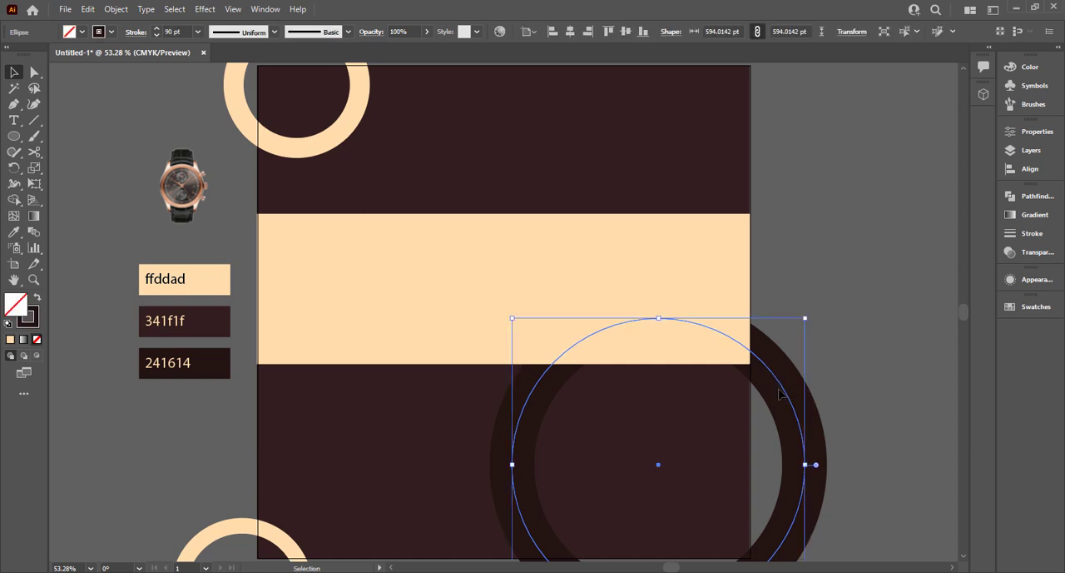
left_click_drag(798, 394, 844, 394)
left_click(882, 268)
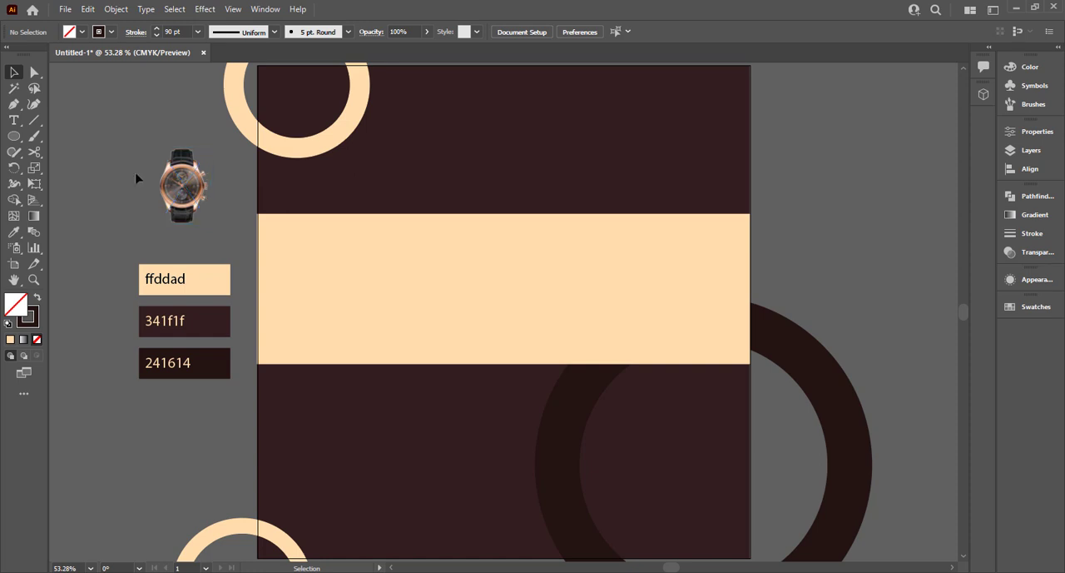
Draw a tall, narrow rectangle on the empty canvas right of the artboard, with a dark fill and no stroke.
scroll(624, 242, "down", 2)
left_click_drag(796, 223, 293, 274)
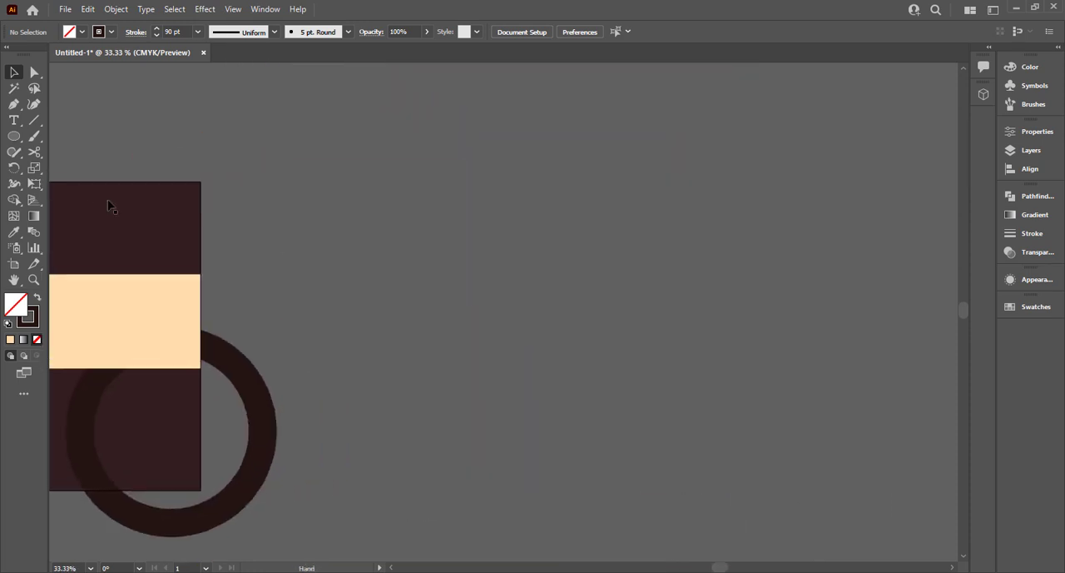
left_click_drag(14, 135, 69, 136)
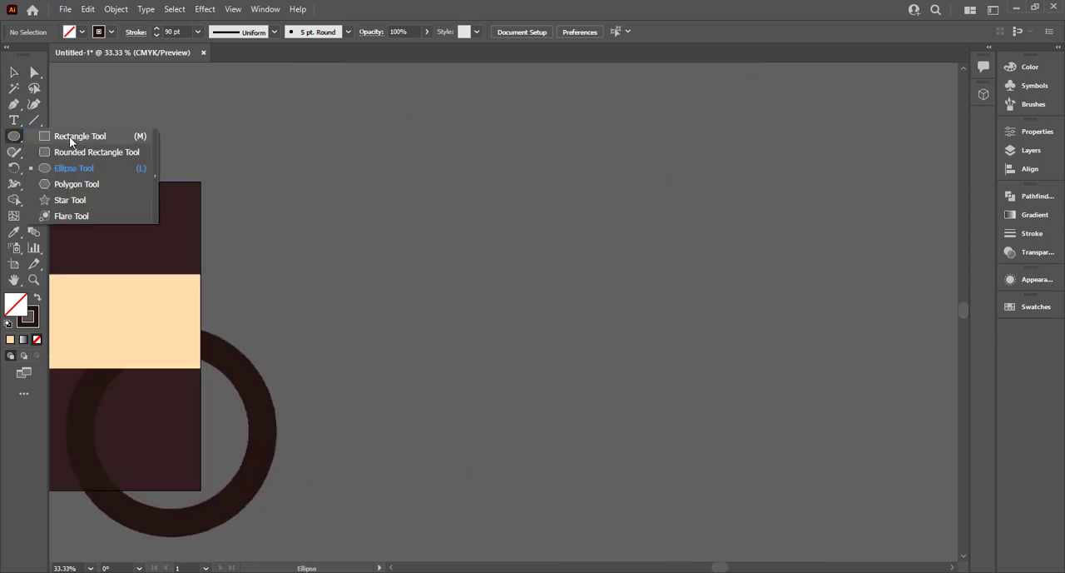
left_click(69, 137)
mouse_move(445, 194)
left_mouse_down()
mouse_move(454, 433)
mouse_move(468, 491)
left_mouse_up()
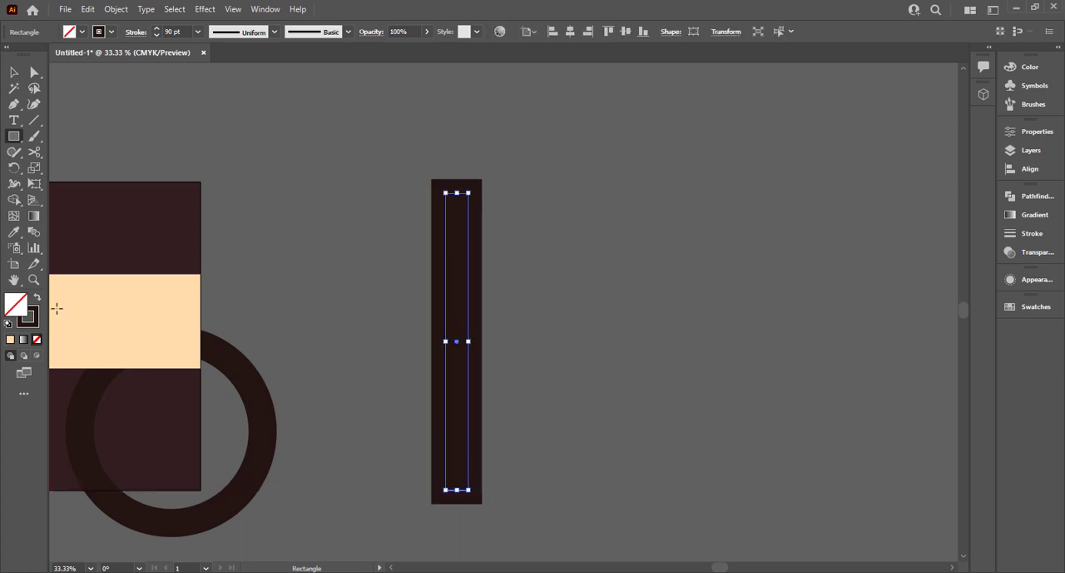
left_click(37, 300)
left_click(16, 73)
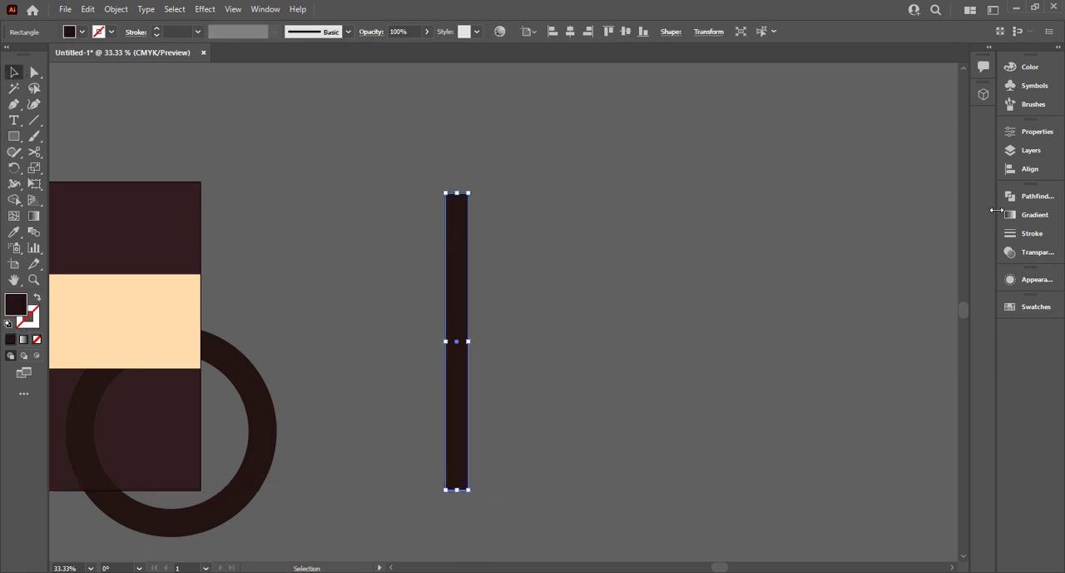
Fill the narrow rectangle with a linear gradient running white, black, white, placing the black stop at about 51%.
left_click(1017, 215)
left_click(909, 213)
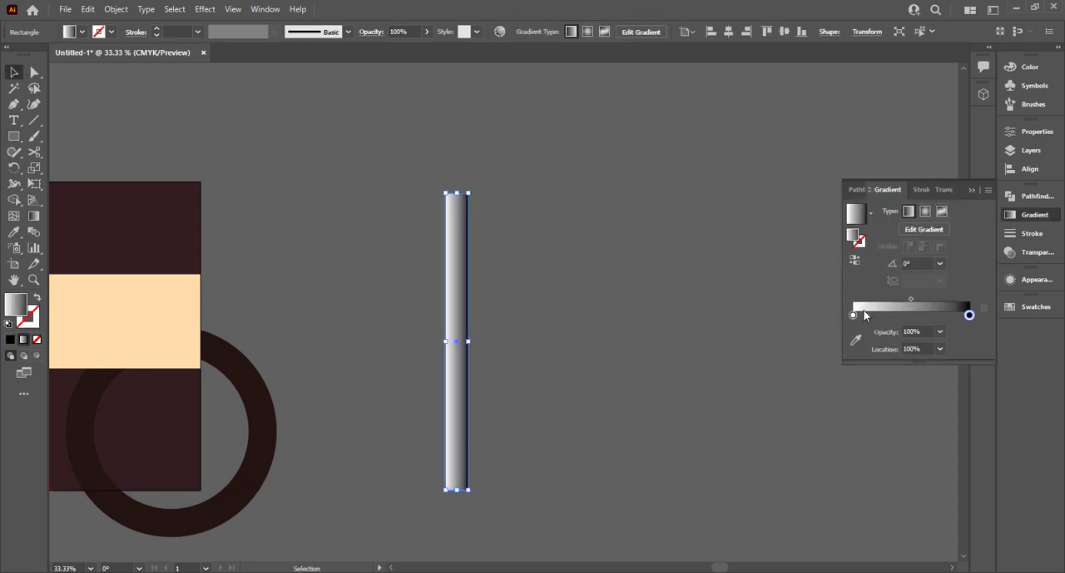
left_click(917, 316)
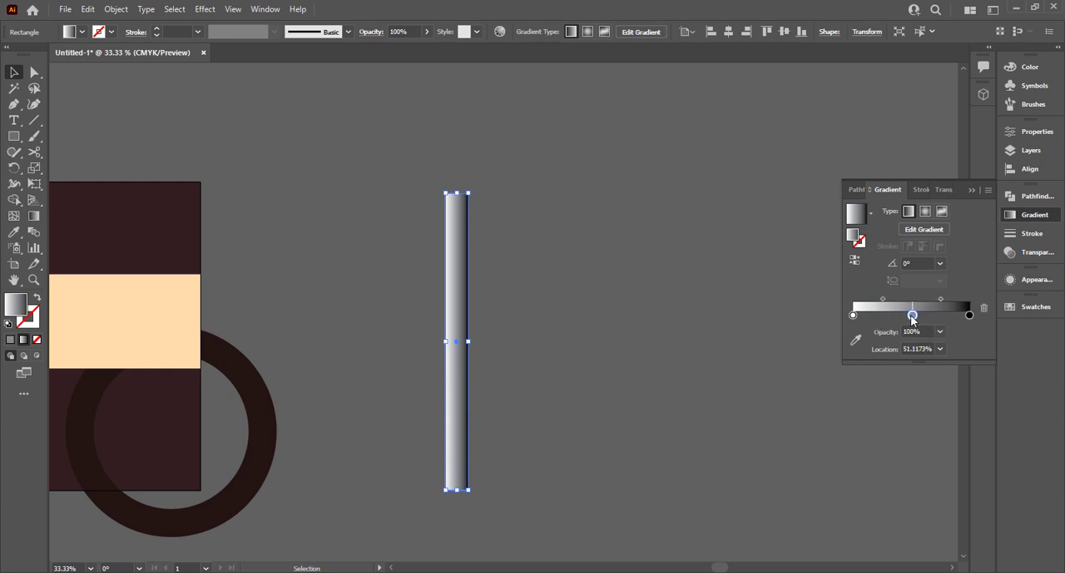
double_click(913, 316)
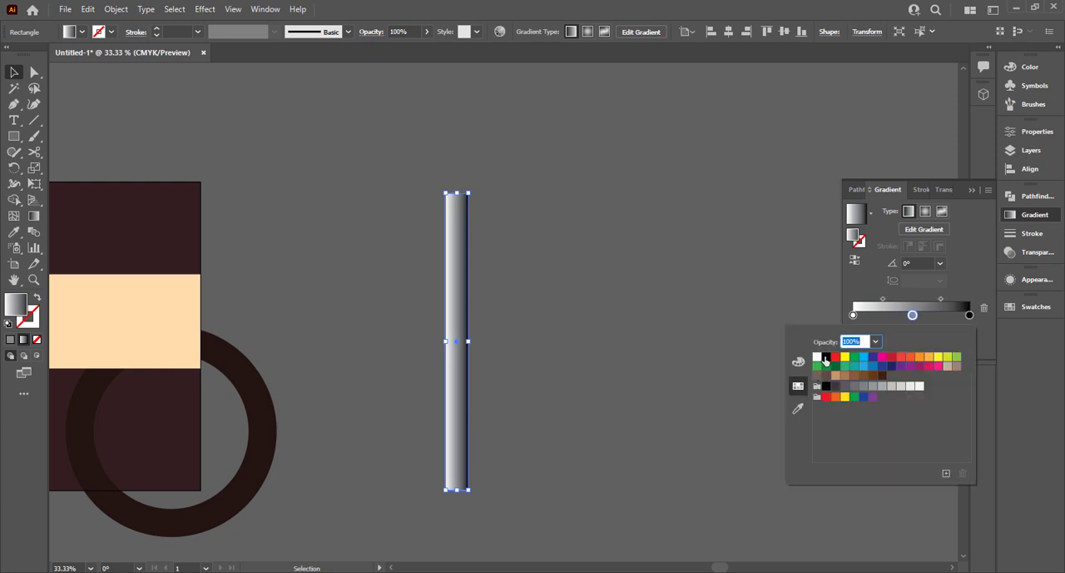
left_click(825, 358)
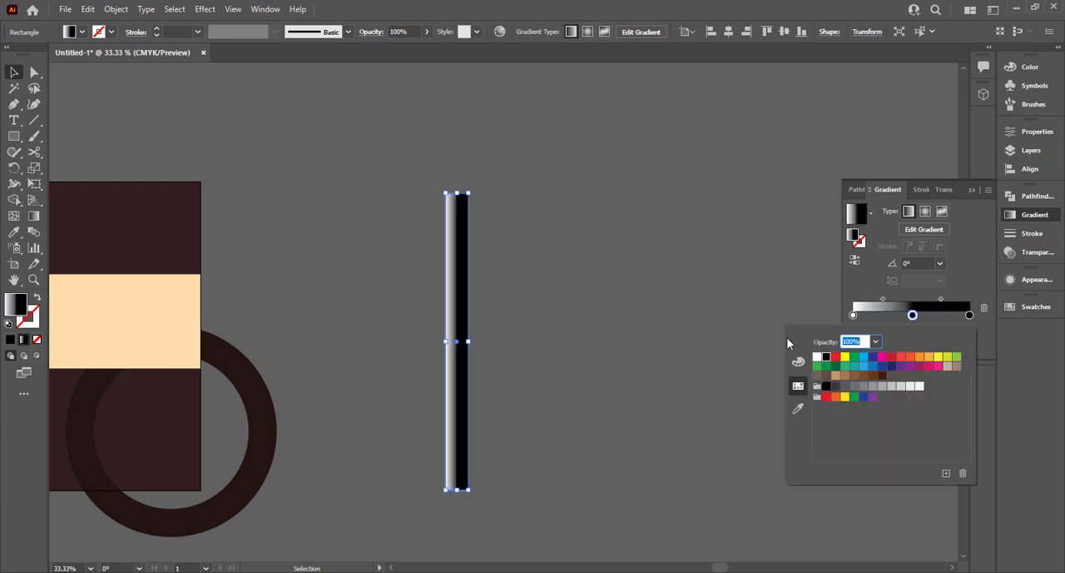
double_click(970, 316)
left_click(819, 359)
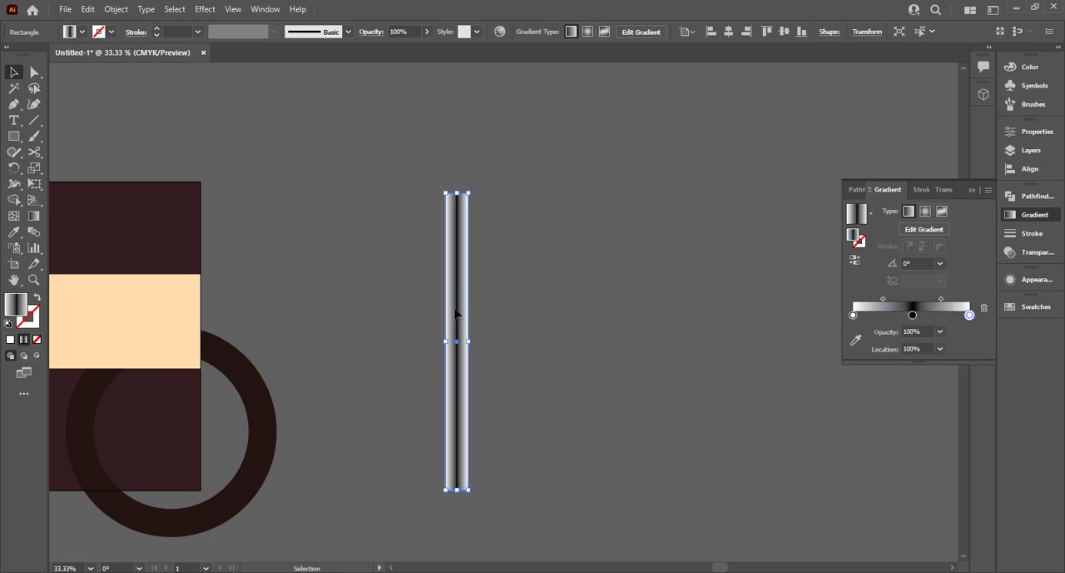
Redirect the rectangle's gradient vertically from its lower end to its upper end, at a 90° angle.
key("g")
left_click_drag(455, 493, 456, 197)
left_click(17, 75)
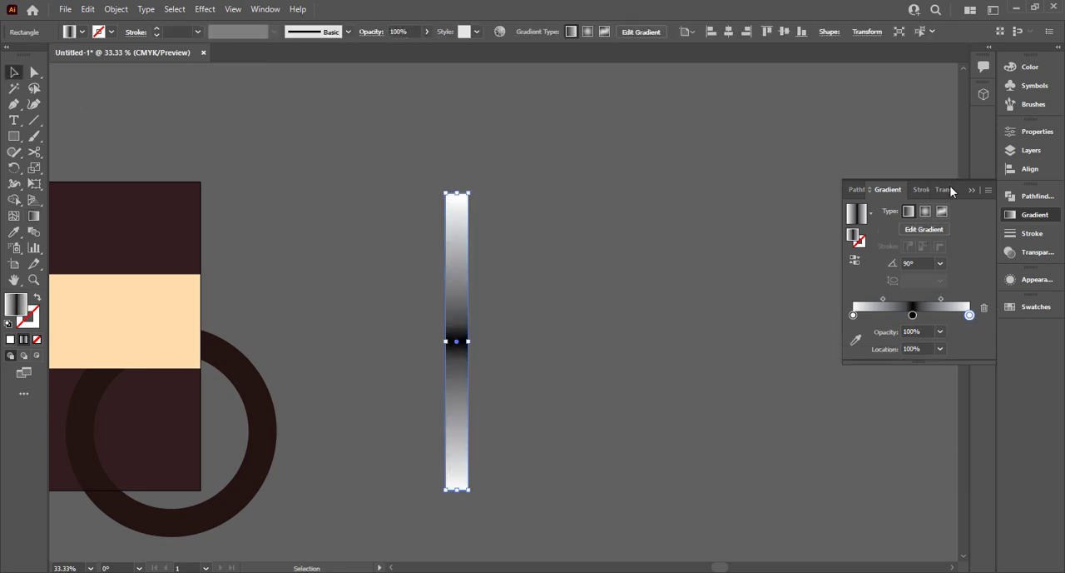
left_click(944, 189)
left_click(857, 210)
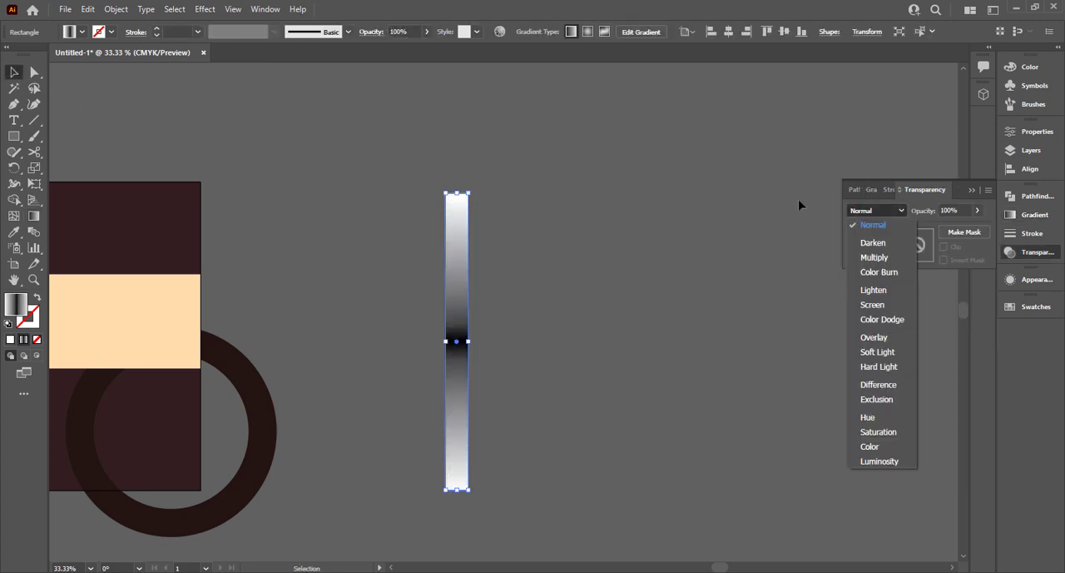
left_click(801, 206)
Narrow the gradient rectangle and duplicate it sideways at even spacing to form a row of twelve bars.
mouse_move(469, 342)
left_mouse_down()
mouse_move(458, 341)
mouse_move(485, 323)
left_mouse_up()
key("ctrl+z")
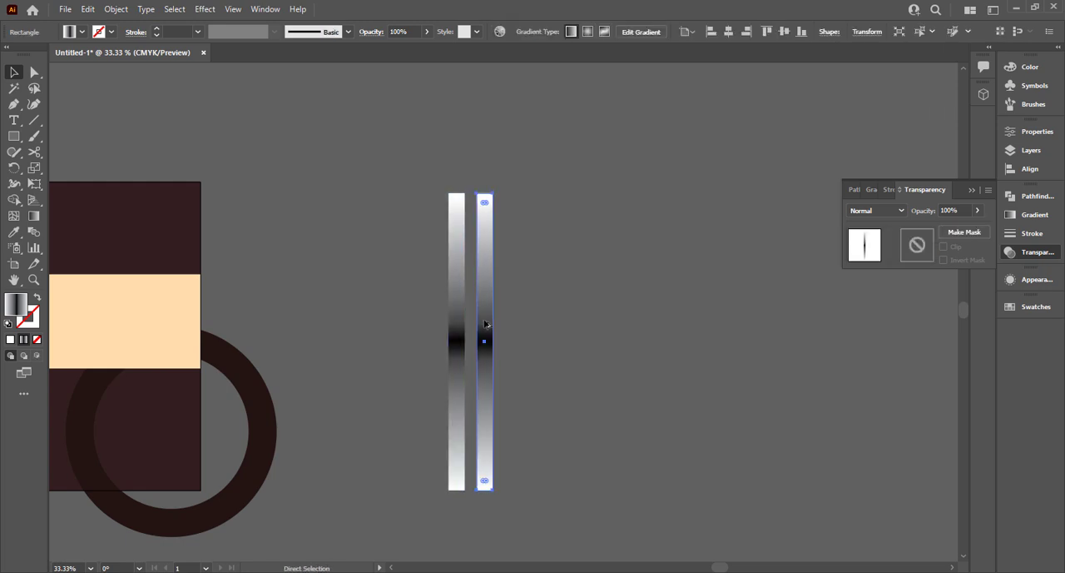
key("ctrl+d")
key("ctrl+d")
key("ctrl+d")
key("ctrl+d")
key("ctrl+d")
key("ctrl+d")
key("ctrl+d")
key("ctrl+d")
key("ctrl+d")
key("ctrl+d")
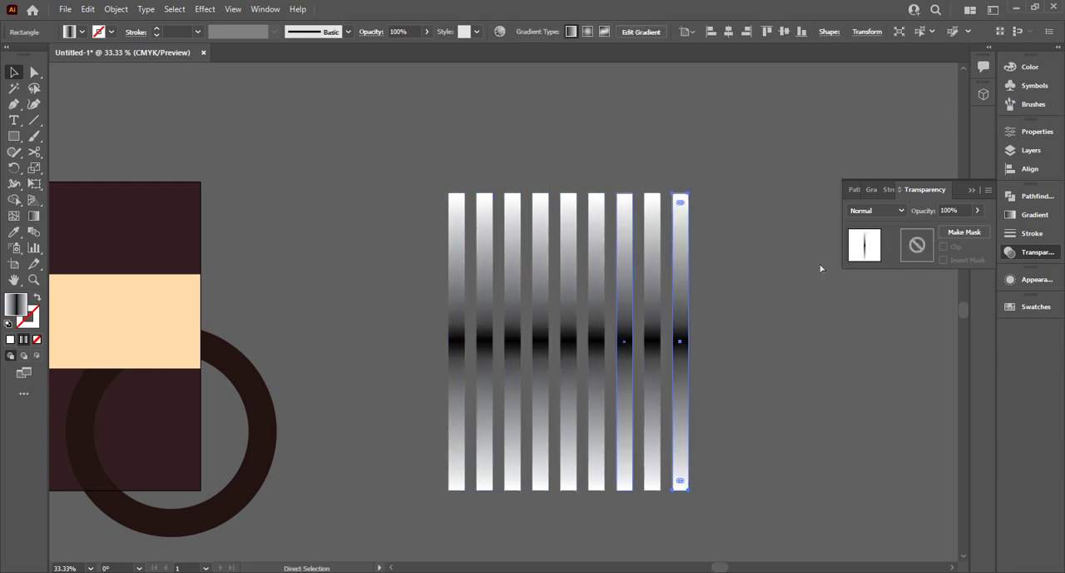
Stretch the twelve gradient bars taller in both vertical directions and group them.
left_click_drag(809, 236, 458, 355)
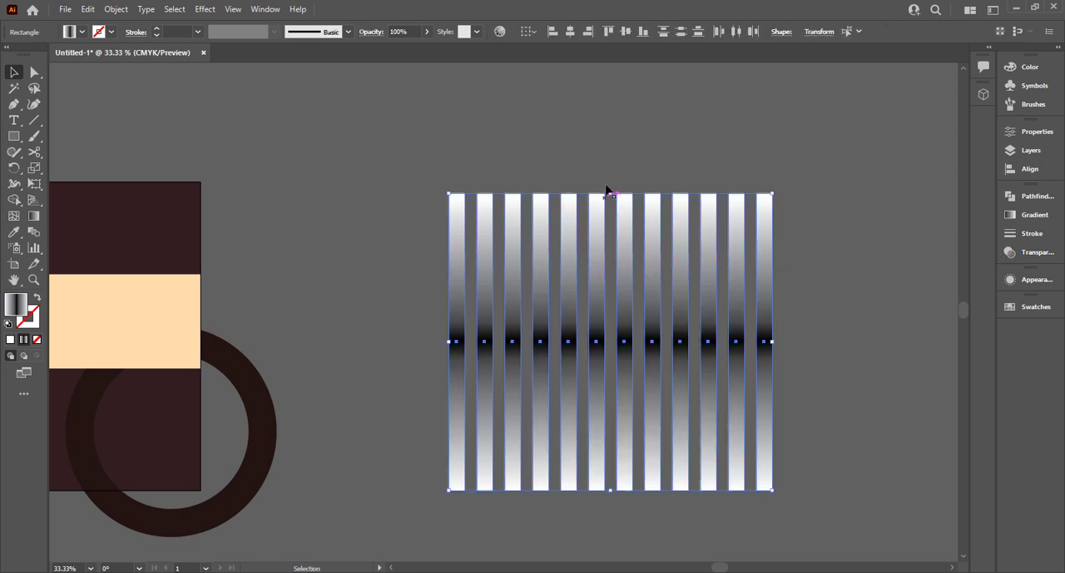
left_click_drag(614, 194, 625, 98)
key("ctrl+minus")
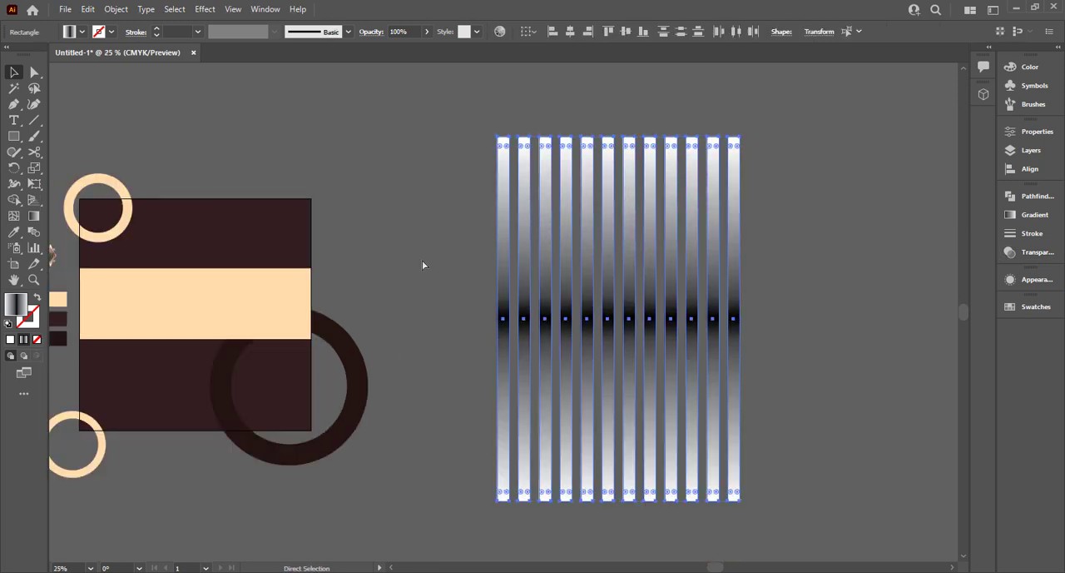
Draw a large gradient-filled circle over the middle of the bars, nearly as wide as the whole row.
left_click(15, 138)
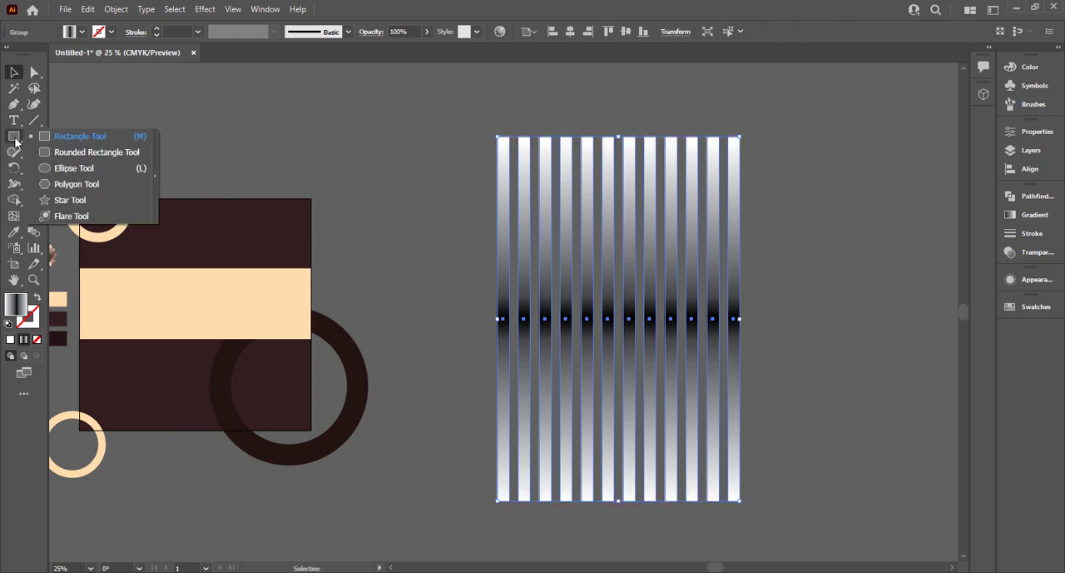
left_click(94, 171)
left_click_drag(623, 317, 714, 429)
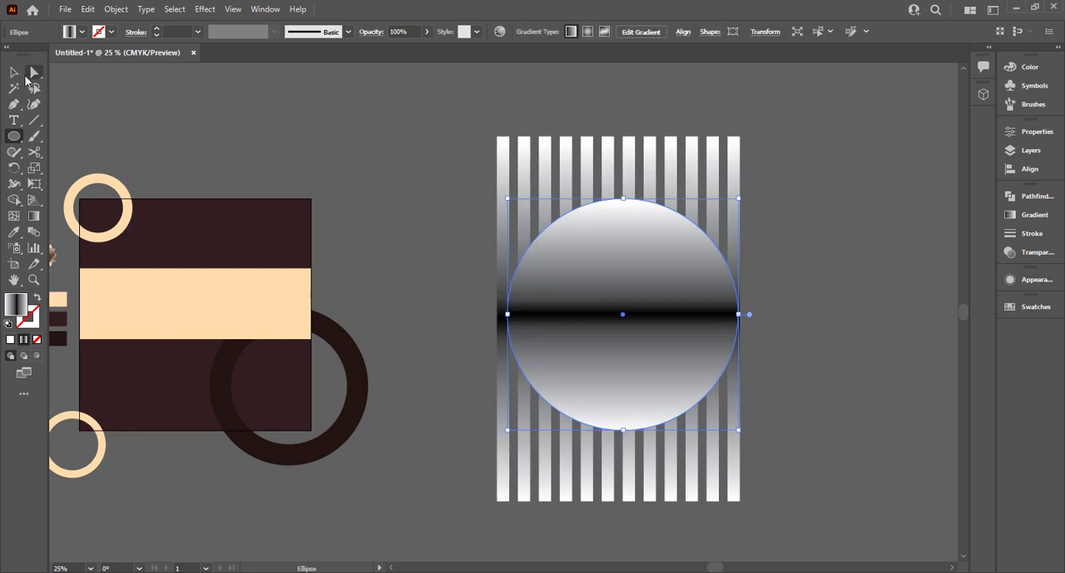
Try an opacity mask on the striped group using the linear-gradient circle.
left_click(14, 72)
left_click_drag(387, 173, 683, 329)
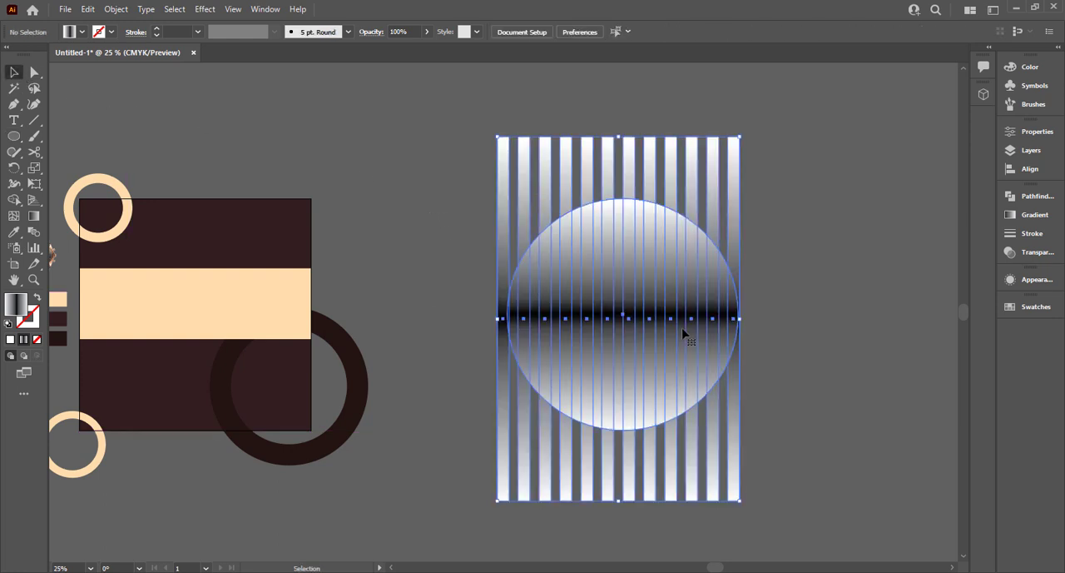
left_click(1031, 251)
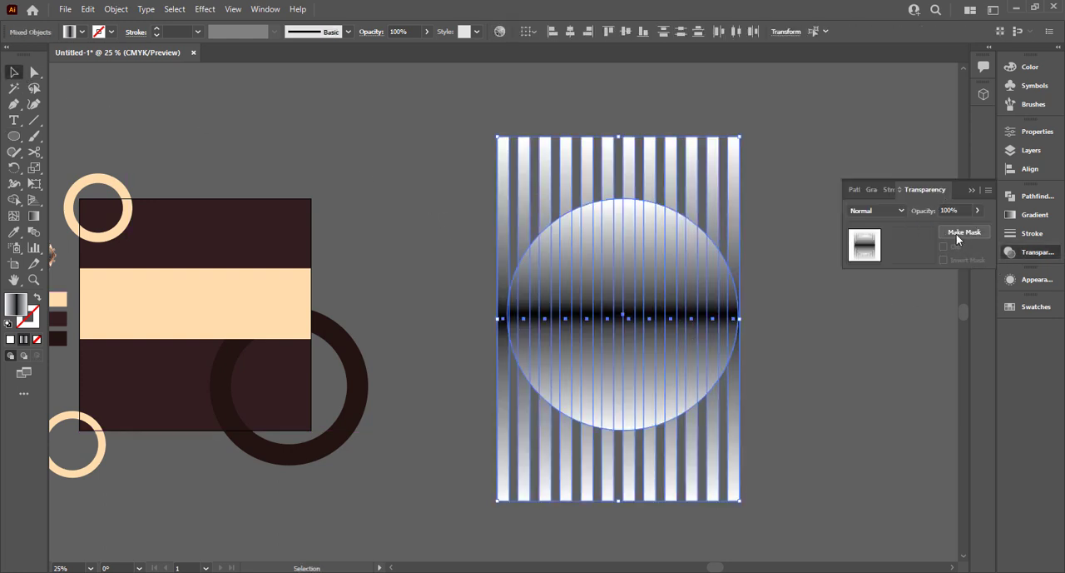
left_click(964, 232)
left_click(426, 220)
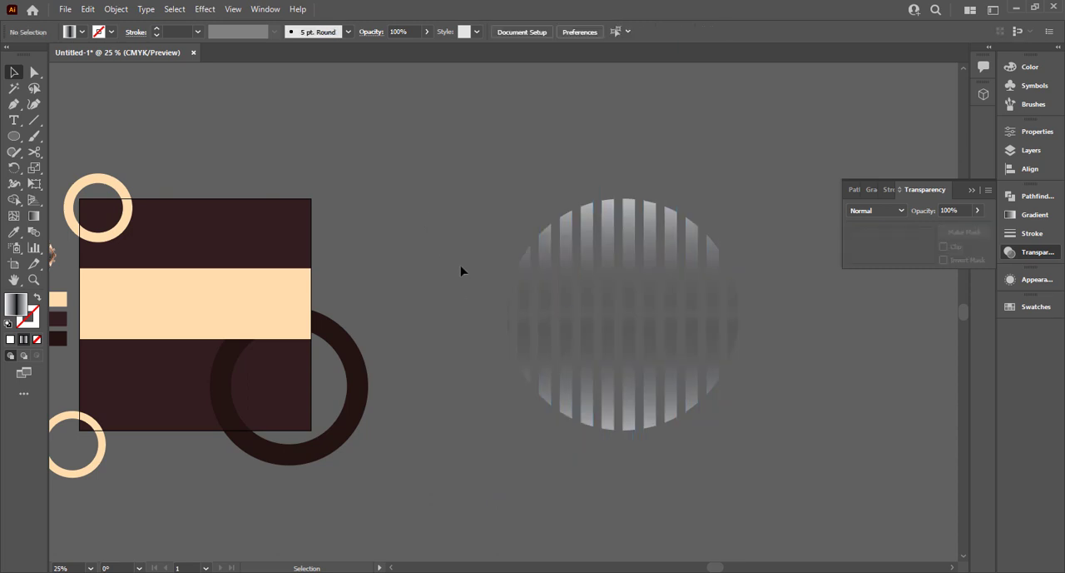
Set the masked stripes' blend mode to Multiply and place them over the artboard.
left_click(619, 265)
left_click(756, 227)
left_click(711, 236)
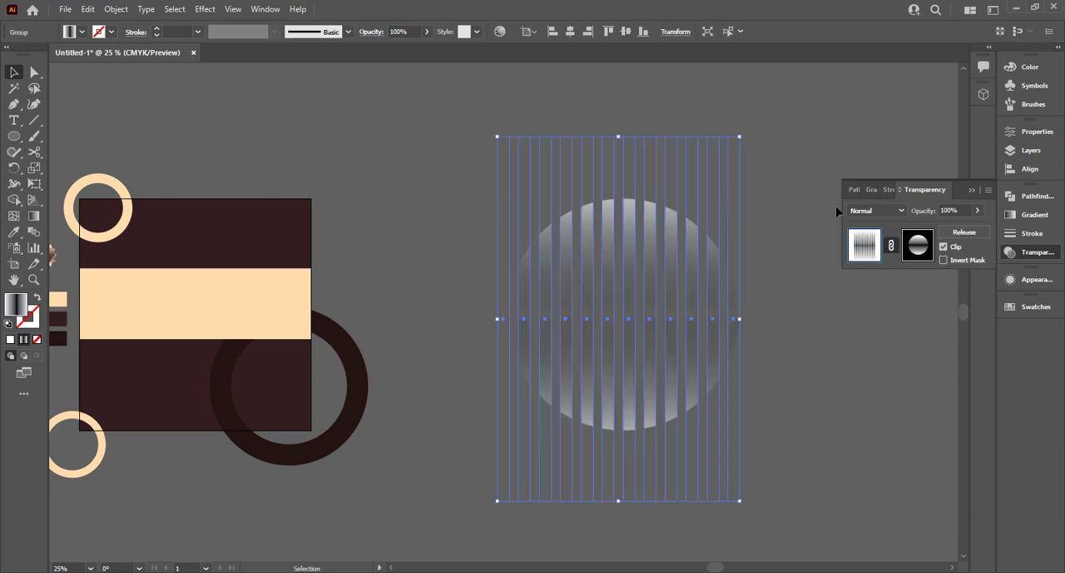
left_click(872, 211)
left_click(875, 257)
left_click_drag(671, 297, 256, 300)
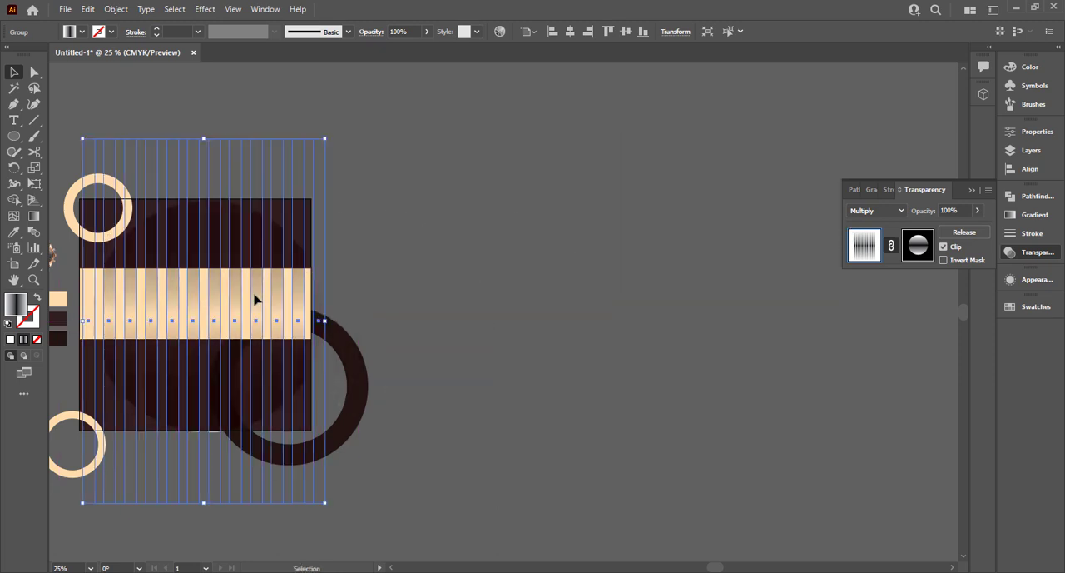
Undo the stripes' move, the Multiply blend mode and the opacity mask.
key("ctrl+z")
key("ctrl+z")
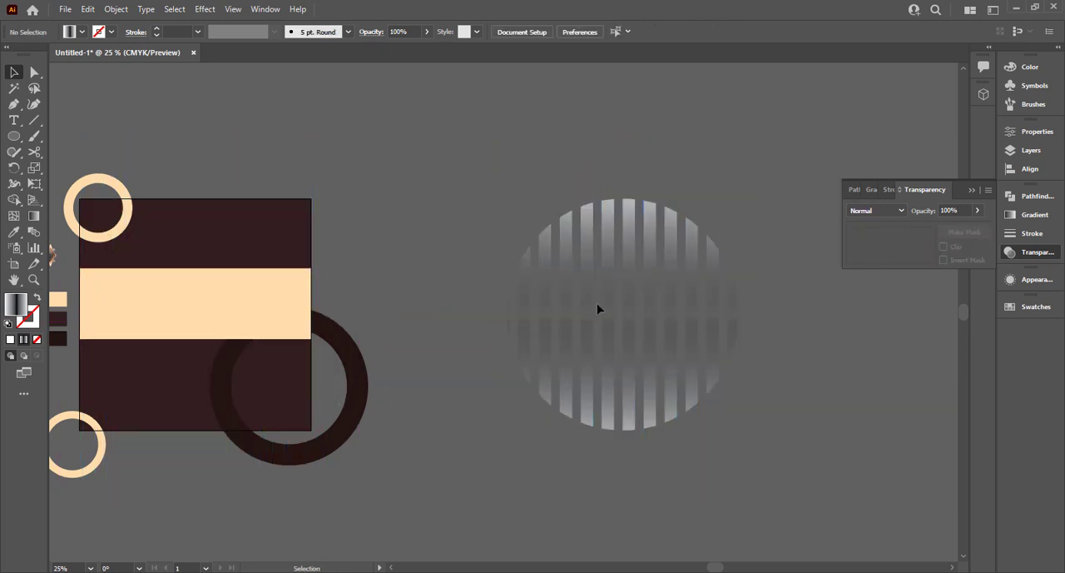
key("ctrl+z")
Change the circle's fill to a two-stop radial gradient from black at the centre to white at the edge.
left_click(585, 312)
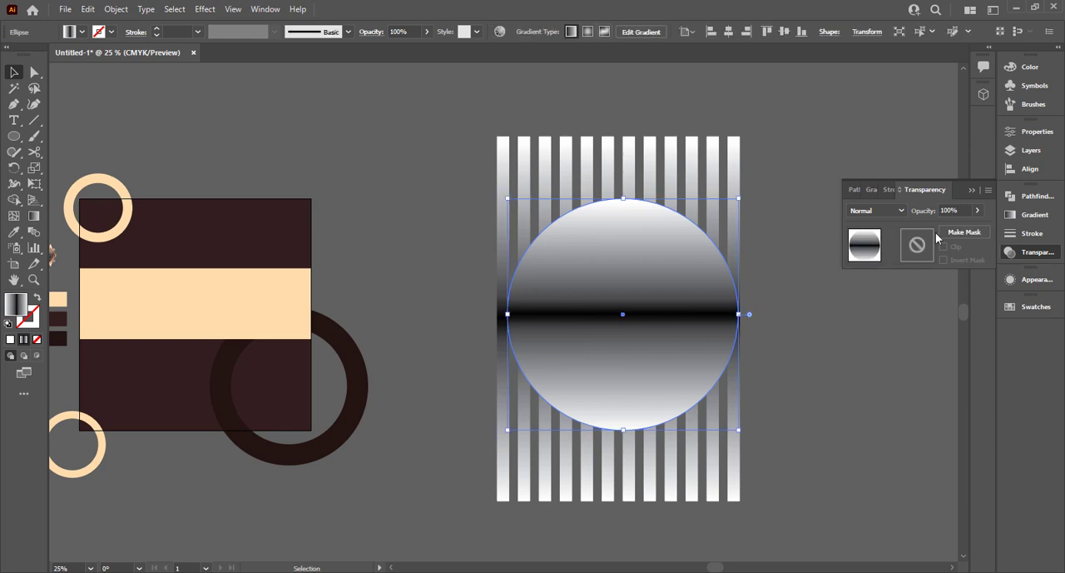
left_click(871, 190)
left_click(924, 211)
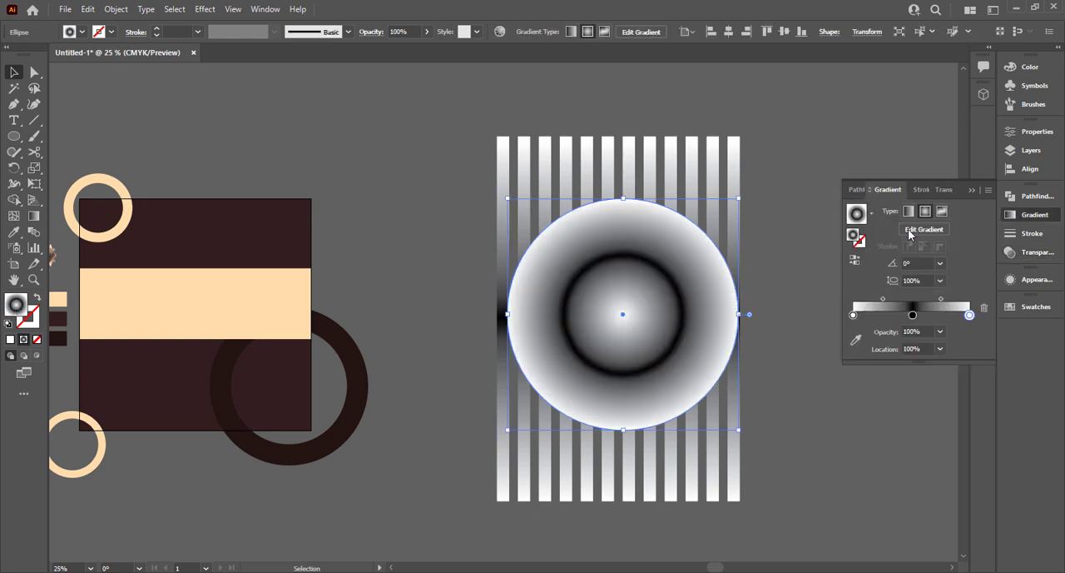
left_click_drag(853, 316, 871, 350)
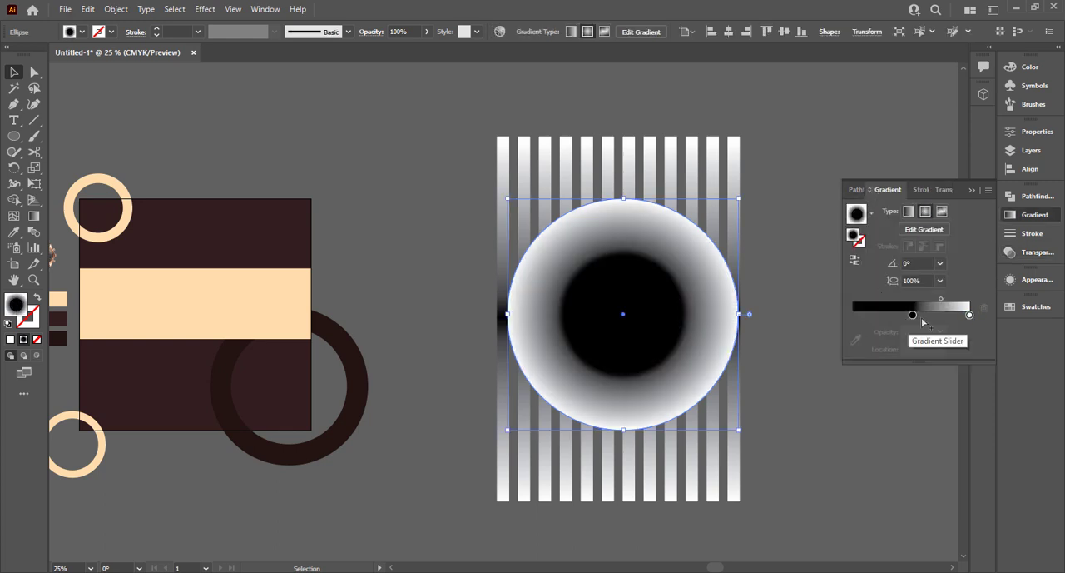
left_click_drag(913, 315, 820, 315)
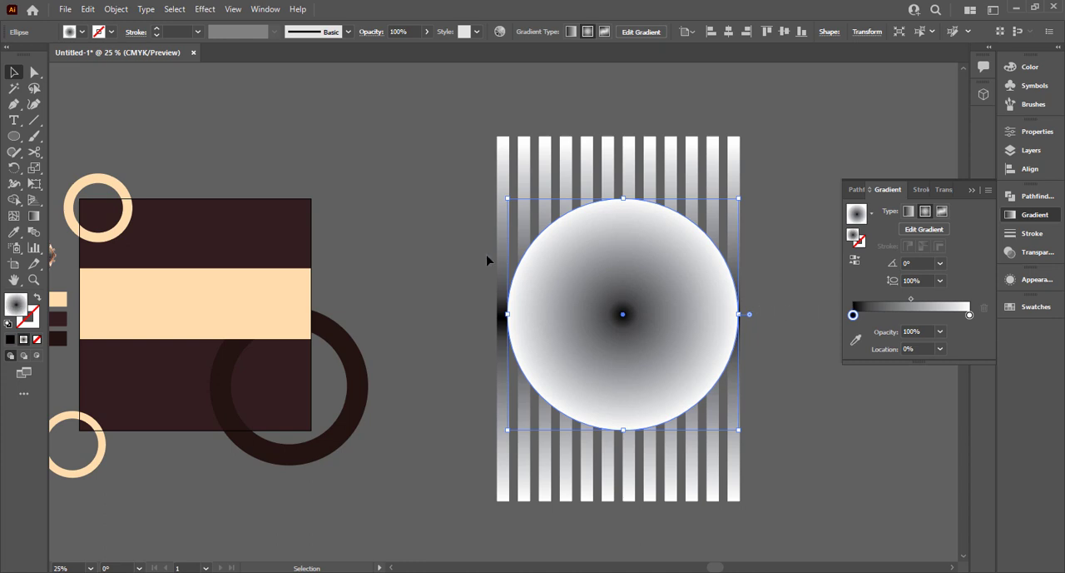
Try masking the striped group with the black-centred radial circle, and undo the mask.
left_click_drag(487, 257, 891, 233)
left_click(943, 189)
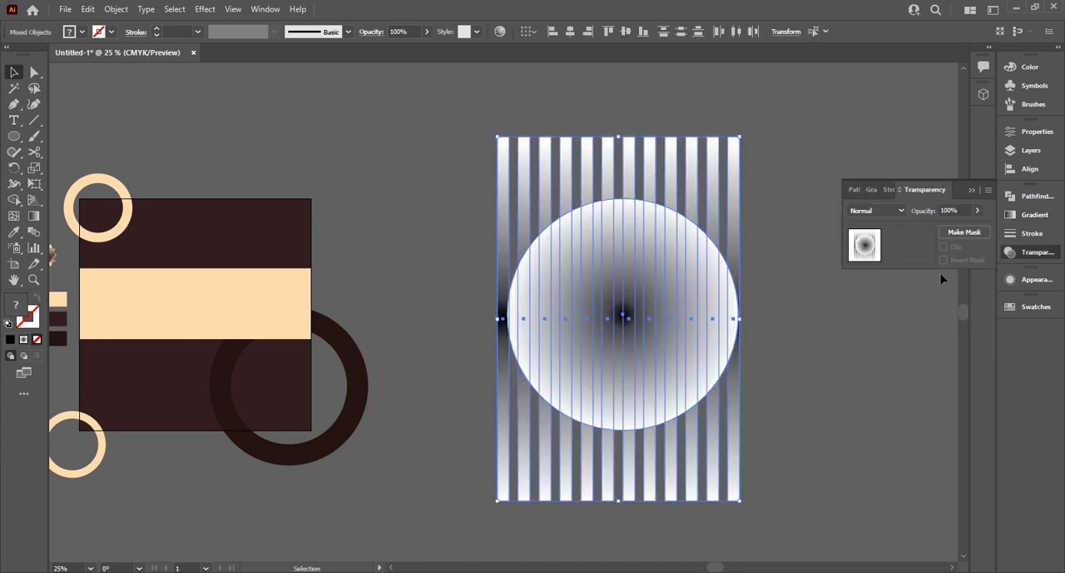
left_click(964, 232)
key("ctrl+z")
left_click(782, 329)
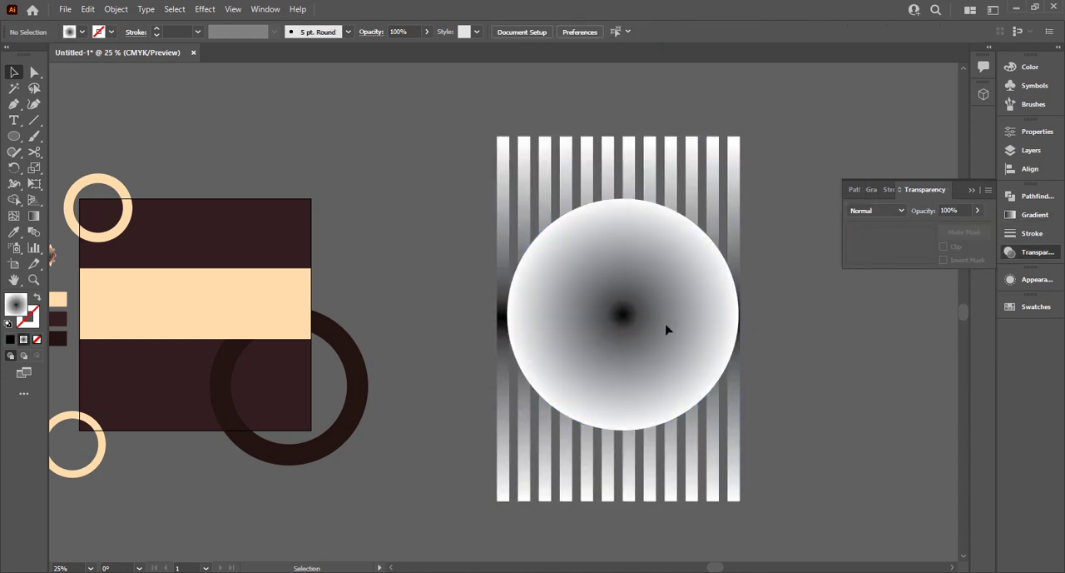
Reverse the circle's radial gradient so it runs from white at the centre to black at the edge.
left_click(667, 330)
left_click(870, 190)
left_click(856, 260)
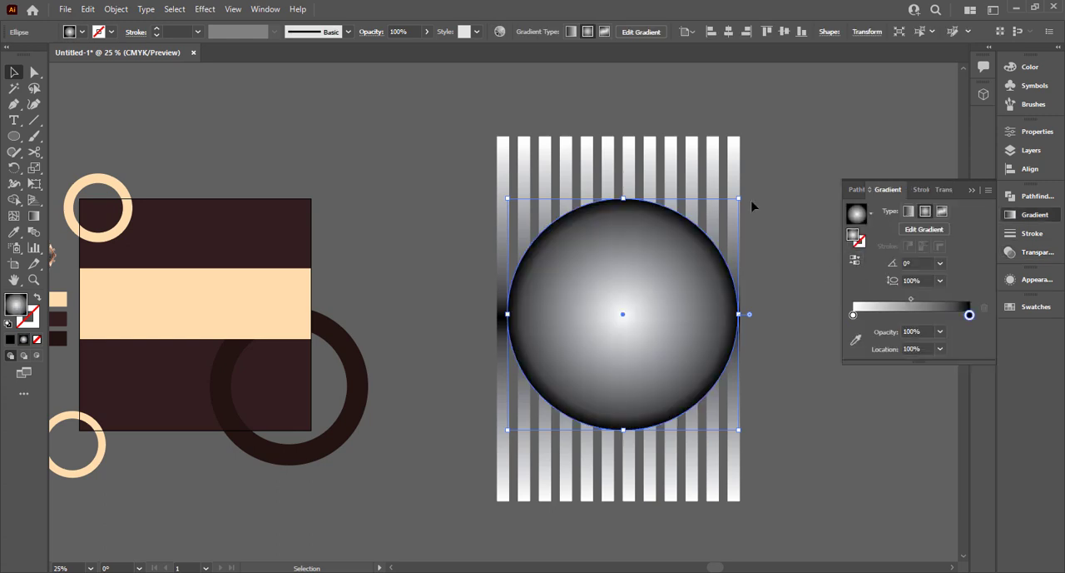
Make an opacity mask on the striped group from the white-centred radial circle.
left_click(733, 372, "shift")
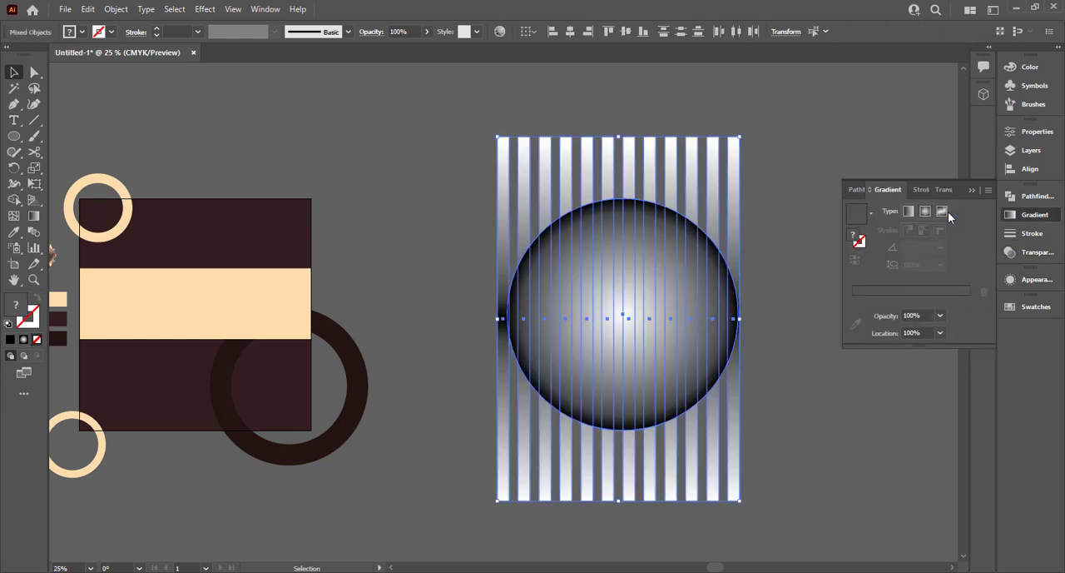
left_click(949, 190)
left_click(964, 232)
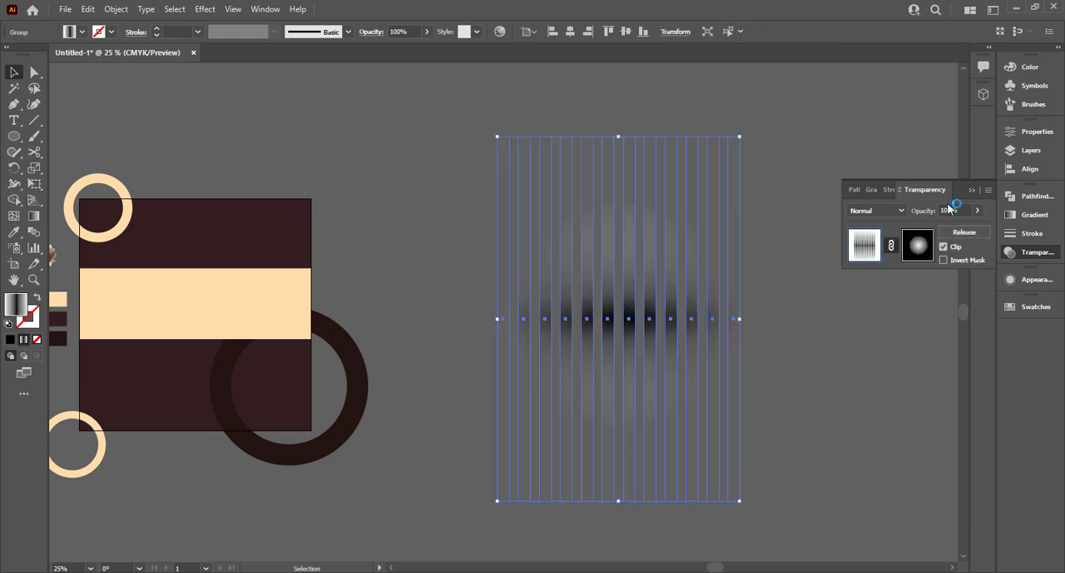
left_click(969, 191)
left_click(766, 352)
Move the masked stripes over the artboard and set their blend mode to Multiply.
left_click_drag(675, 343, 253, 341)
left_click(1032, 251)
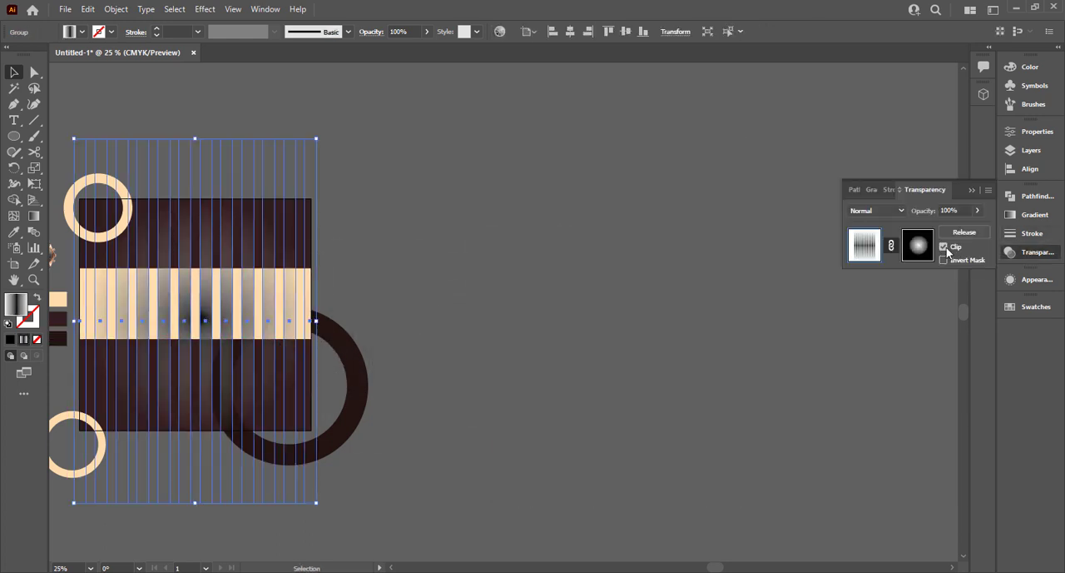
left_click(878, 213)
left_click(866, 253)
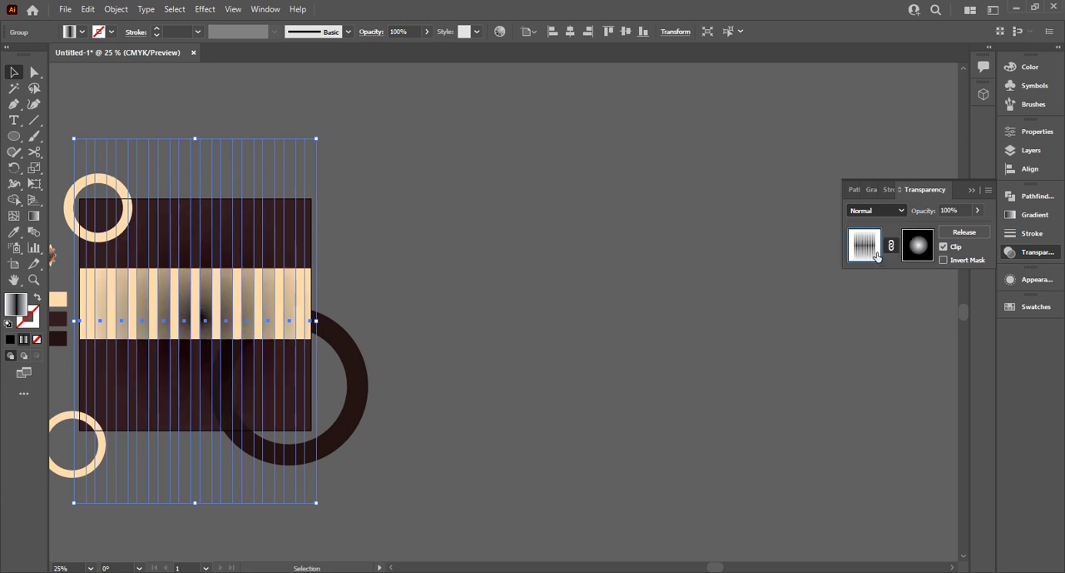
left_click(971, 190)
left_click(758, 224)
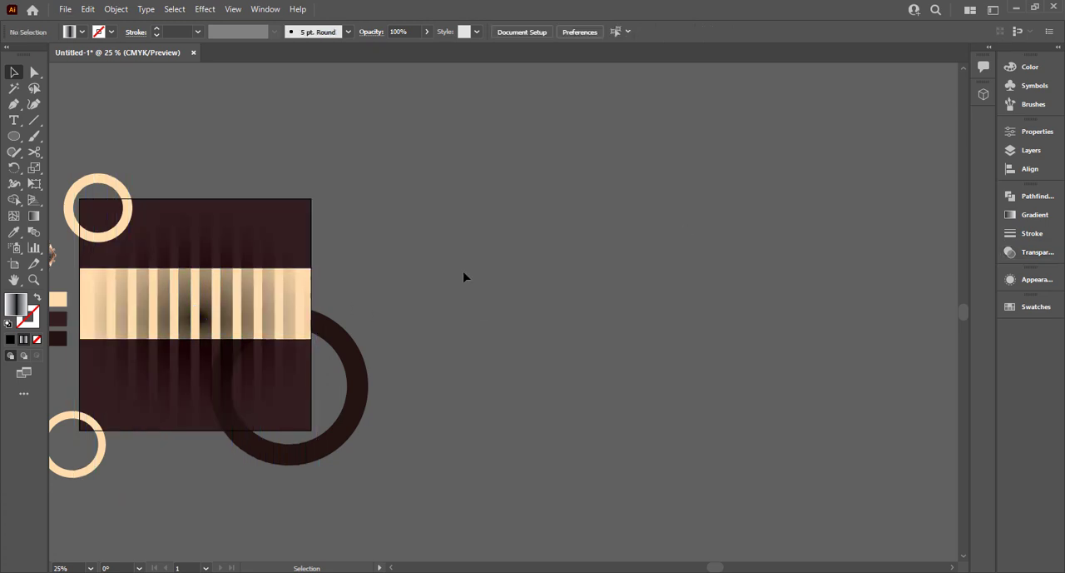
Send the masked stripes backward in the stacking order so they sit behind the cream band.
left_click_drag(197, 289, 508, 321)
left_click(523, 326)
left_click(524, 292)
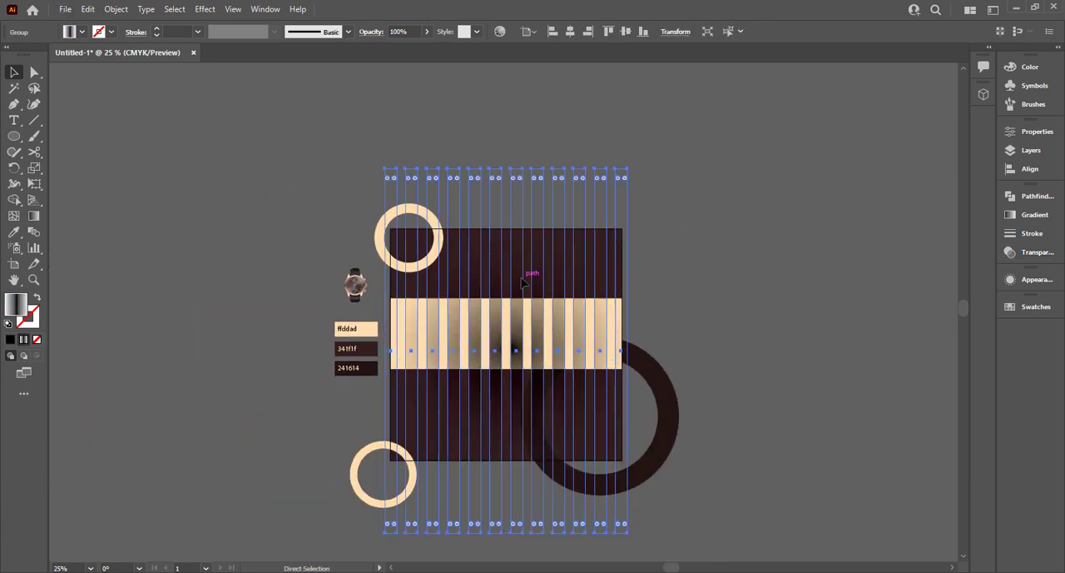
key("ctrl+[")
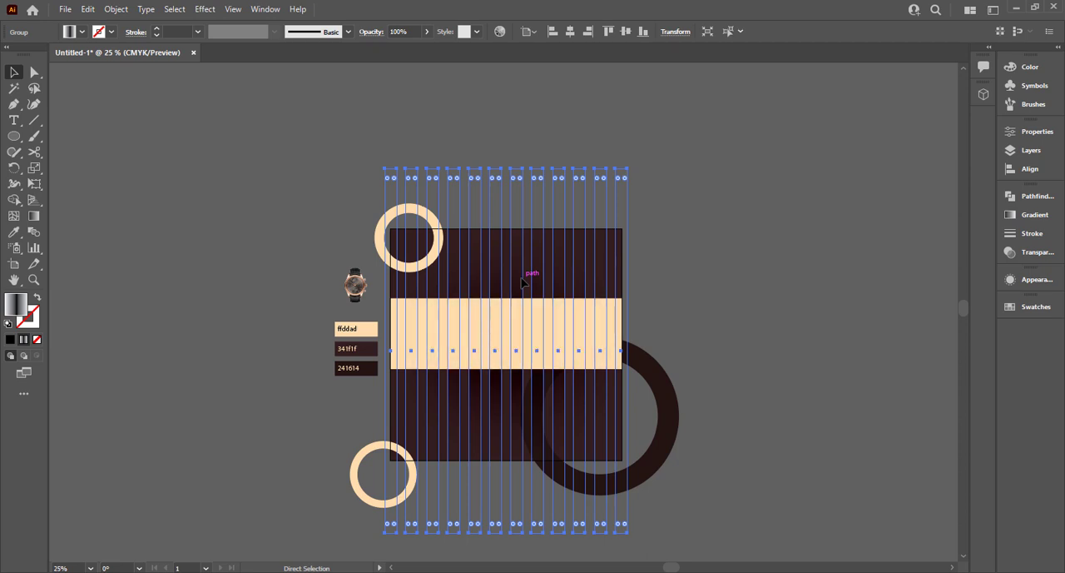
key("v")
left_click(794, 265)
Rotate the masked stripes 45° clockwise (315°) so they run diagonally across the artboard.
left_click(559, 243)
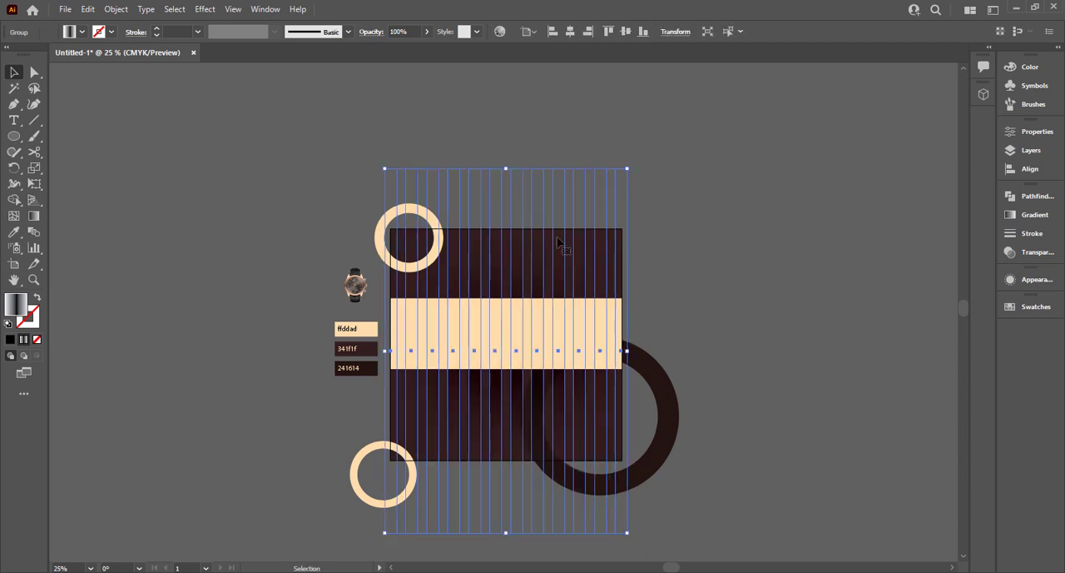
left_click_drag(629, 162, 697, 241)
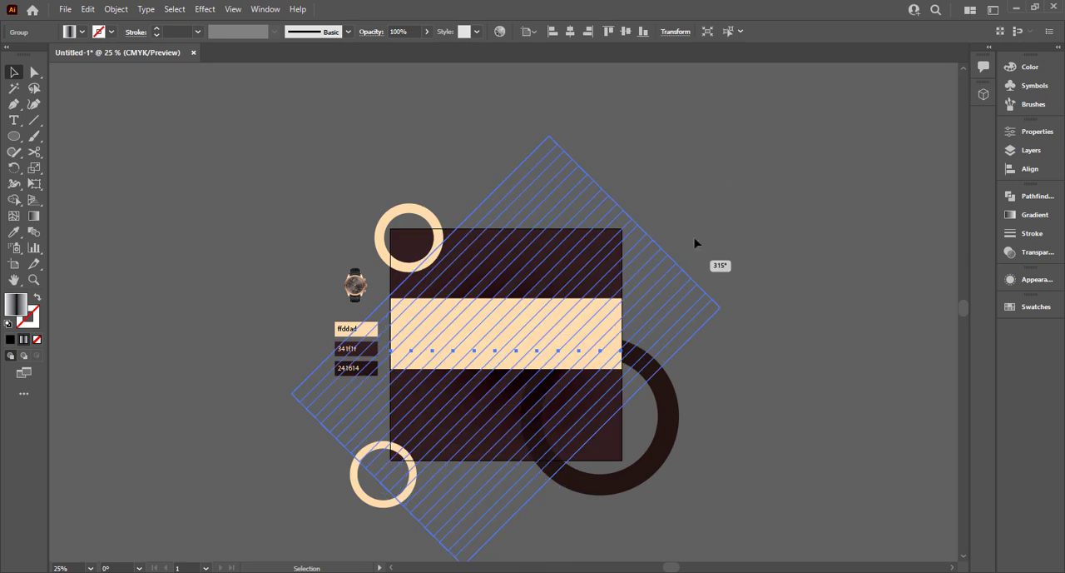
left_click(729, 192)
key("ctrl+0")
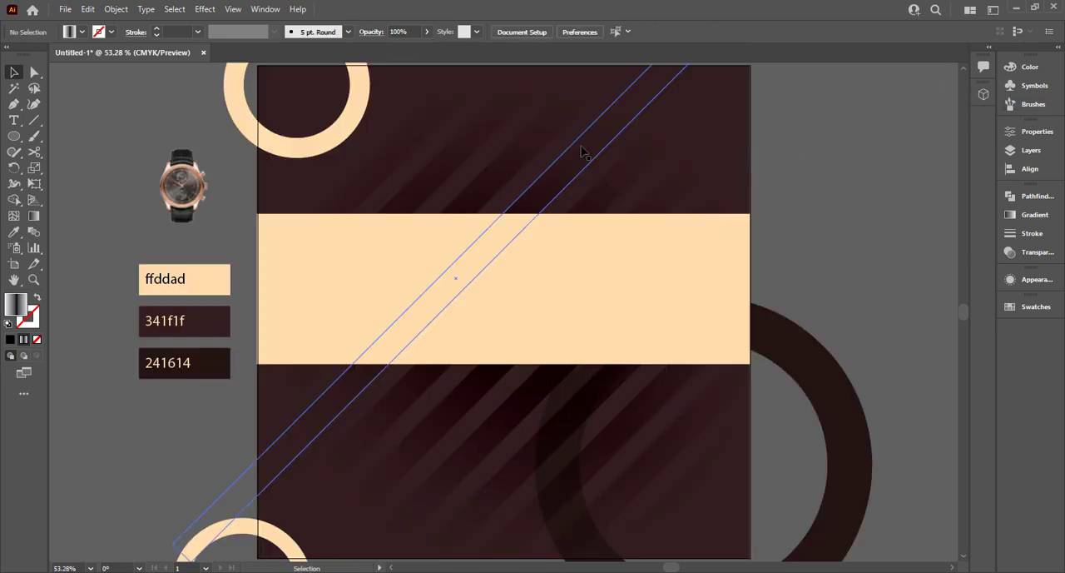
Shift the diagonal stripes upward on the artboard and reduce their opacity to 43%.
left_click(555, 163)
left_click_drag(559, 181, 558, 135)
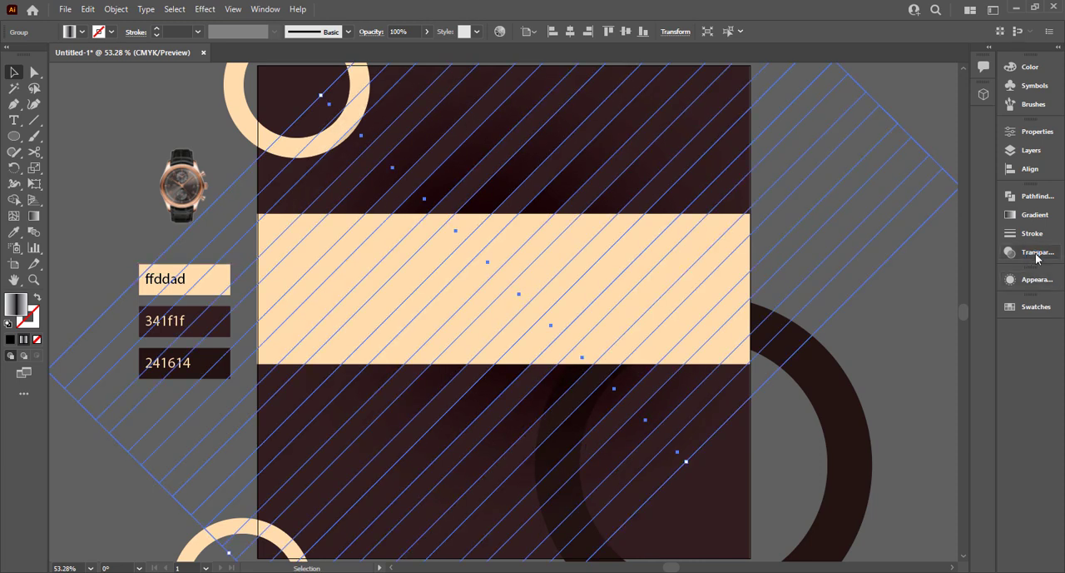
left_click(1033, 252)
left_click(976, 210)
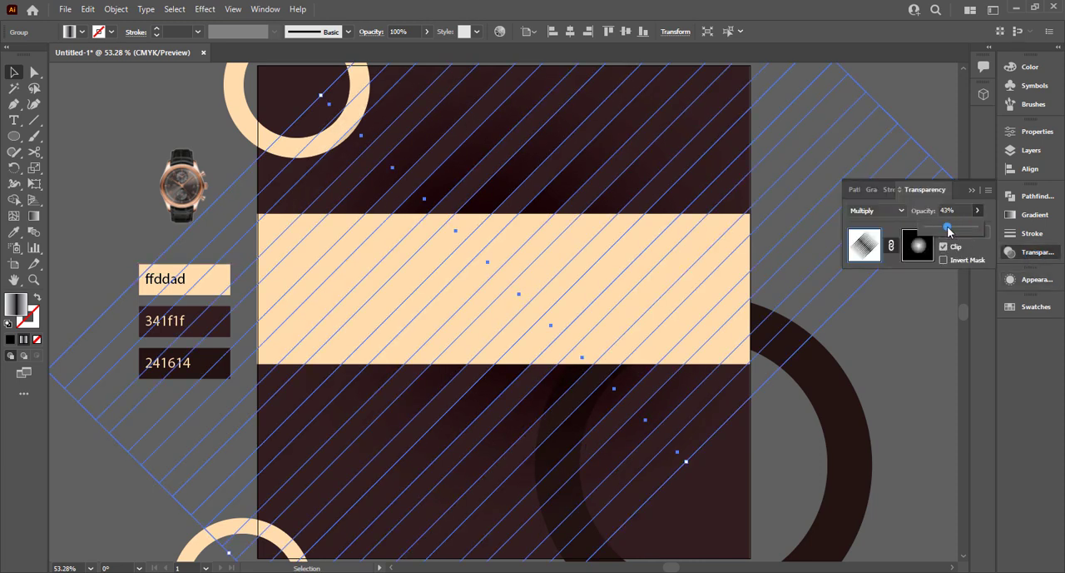
left_click(911, 397)
left_click(906, 390)
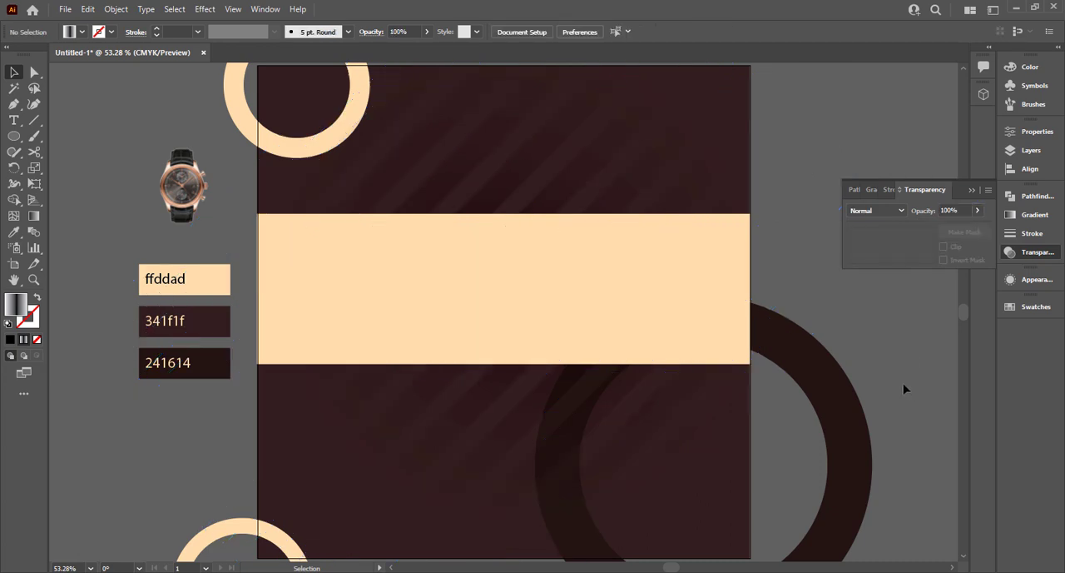
left_click(604, 175)
left_click(909, 110)
left_click(640, 410)
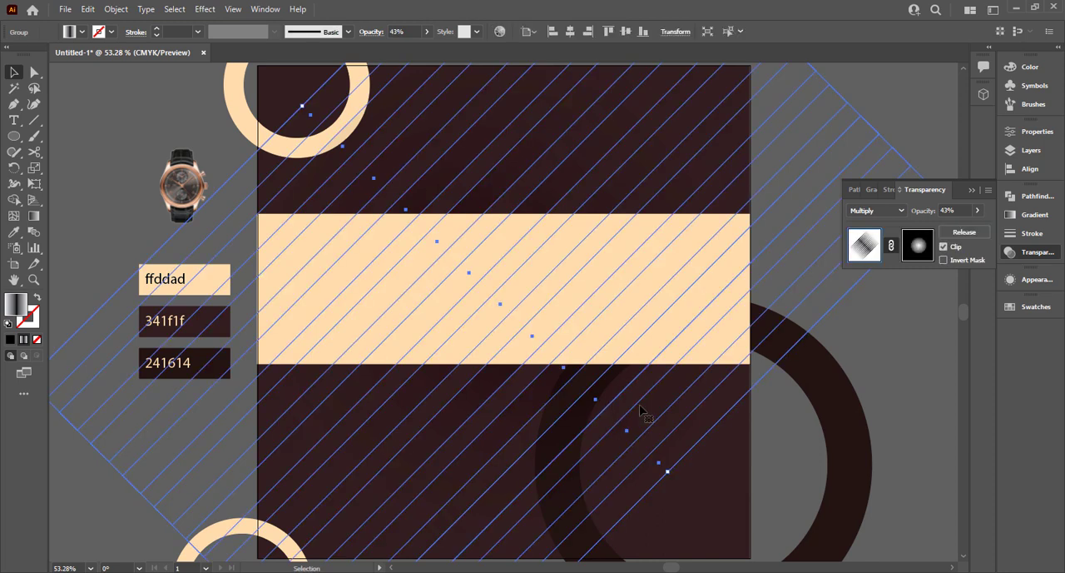
left_click(913, 366)
Create a rectangle 1000 pt wide and 1000 pt high.
right_click(14, 136)
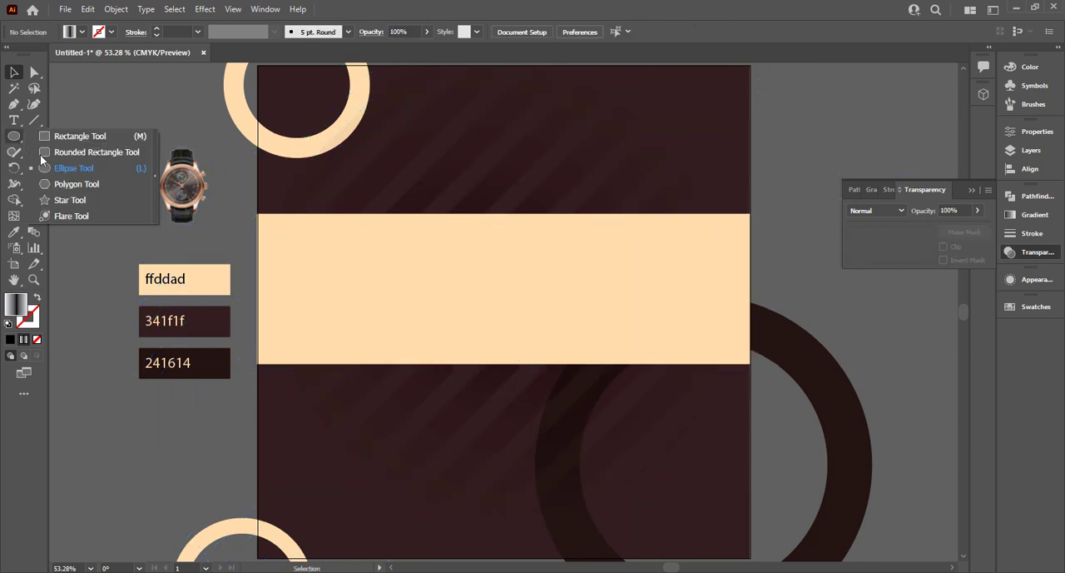
left_click(75, 137)
left_click(487, 358)
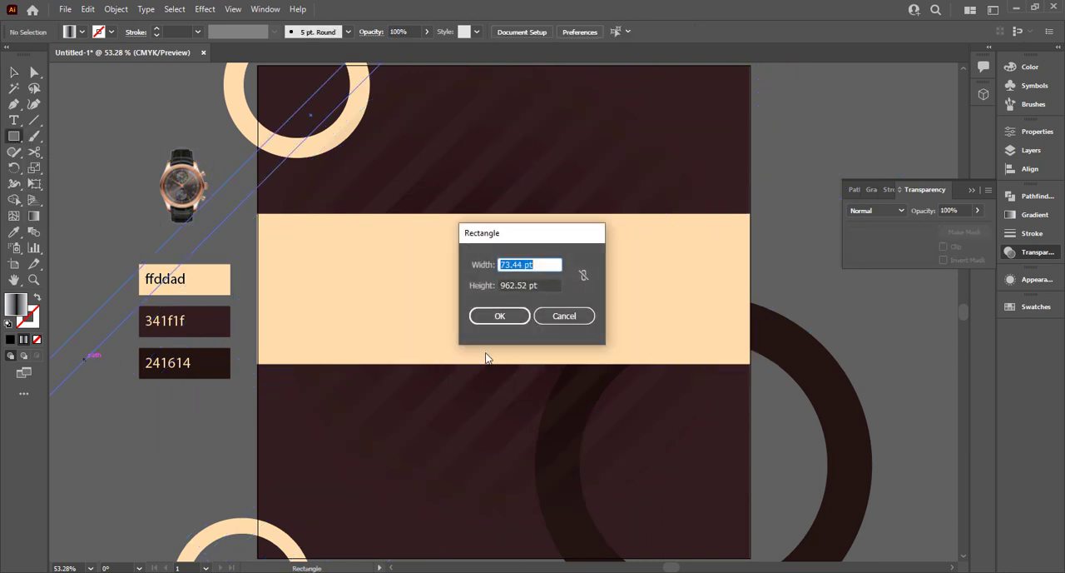
type("1000")
key("Tab")
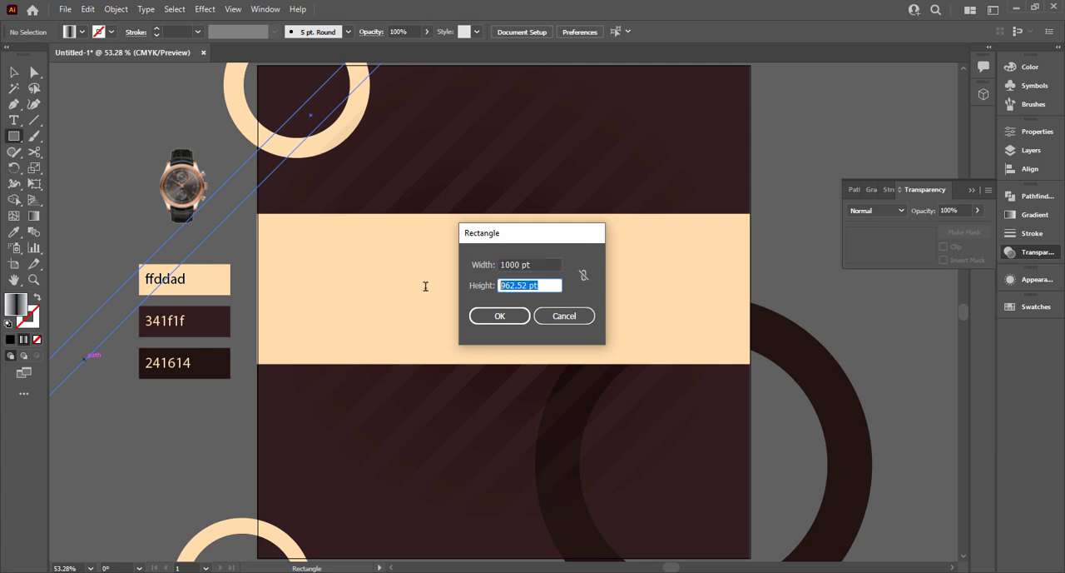
type("1000")
left_click(497, 316)
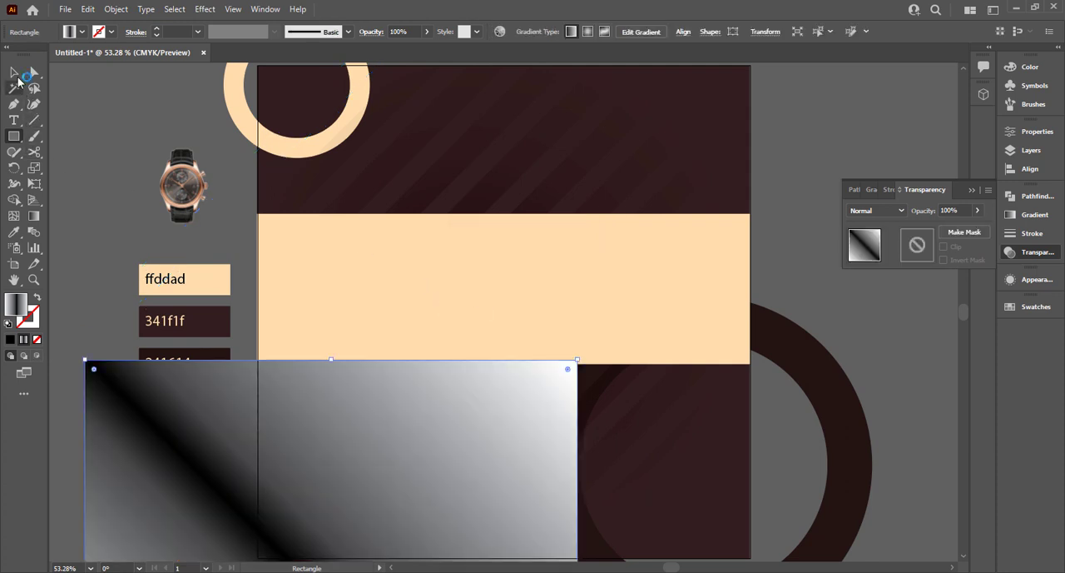
Align the new square to the artboard's horizontal and vertical centre.
left_click(16, 76)
left_click(726, 33)
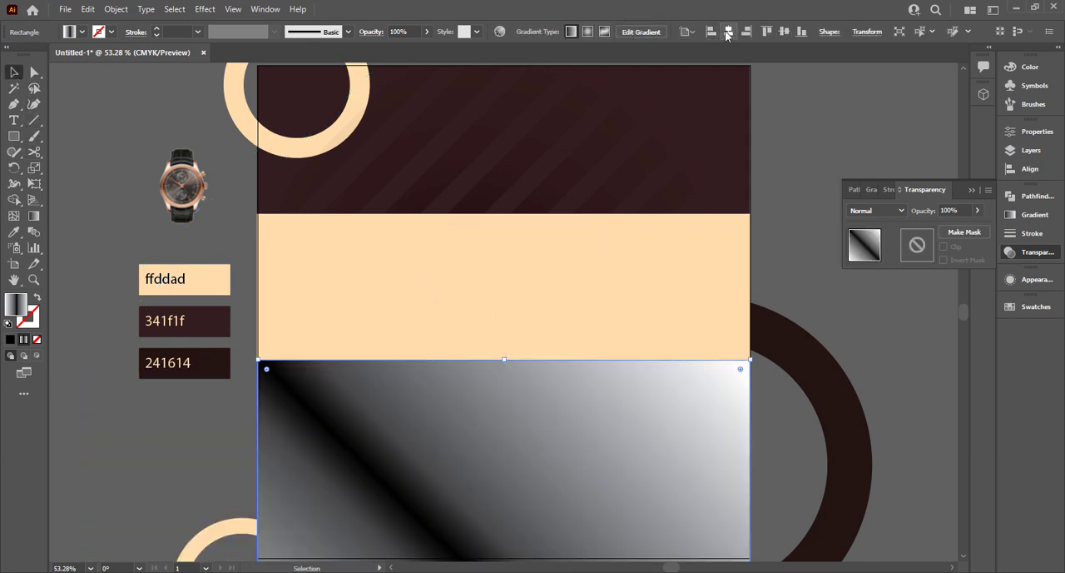
left_click(779, 33)
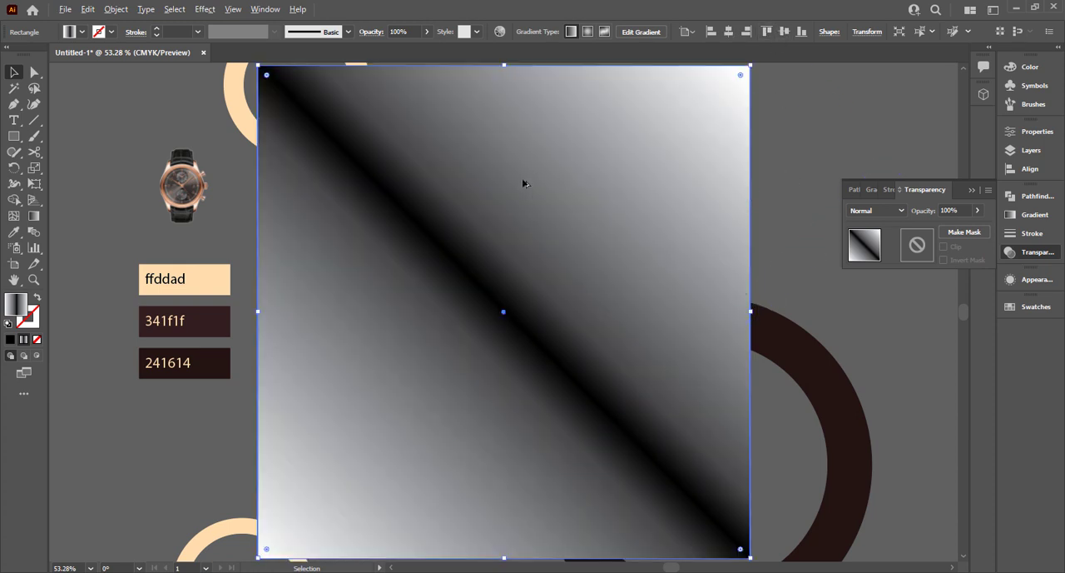
Select the background artwork together with the square and make a clipping mask that trims it to the artboard.
scroll(523, 183, "down", 2, "alt")
left_click_drag(356, 72, 677, 422)
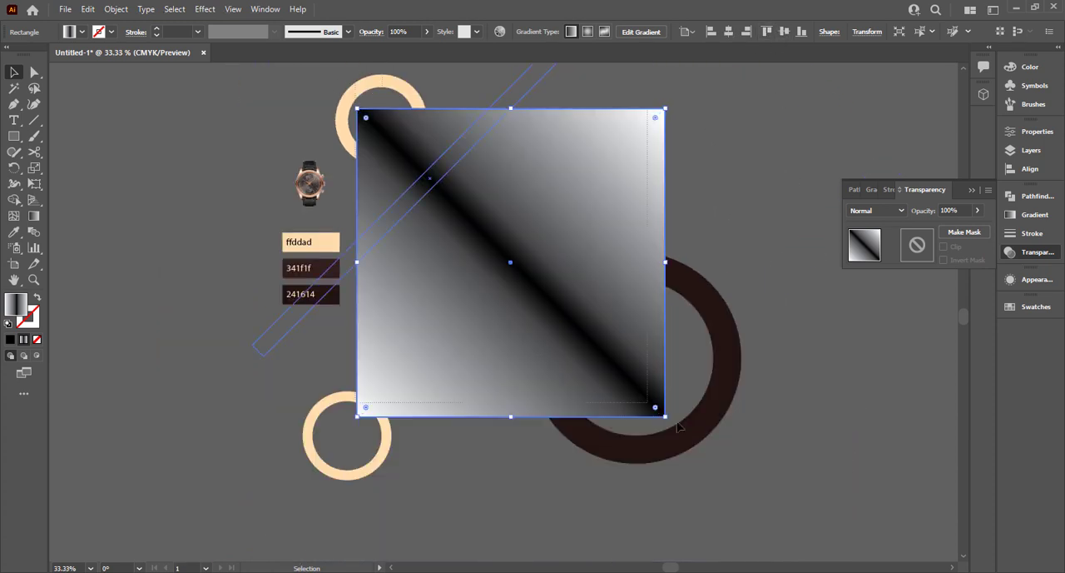
right_click(612, 361)
left_click(642, 463)
left_click(588, 518)
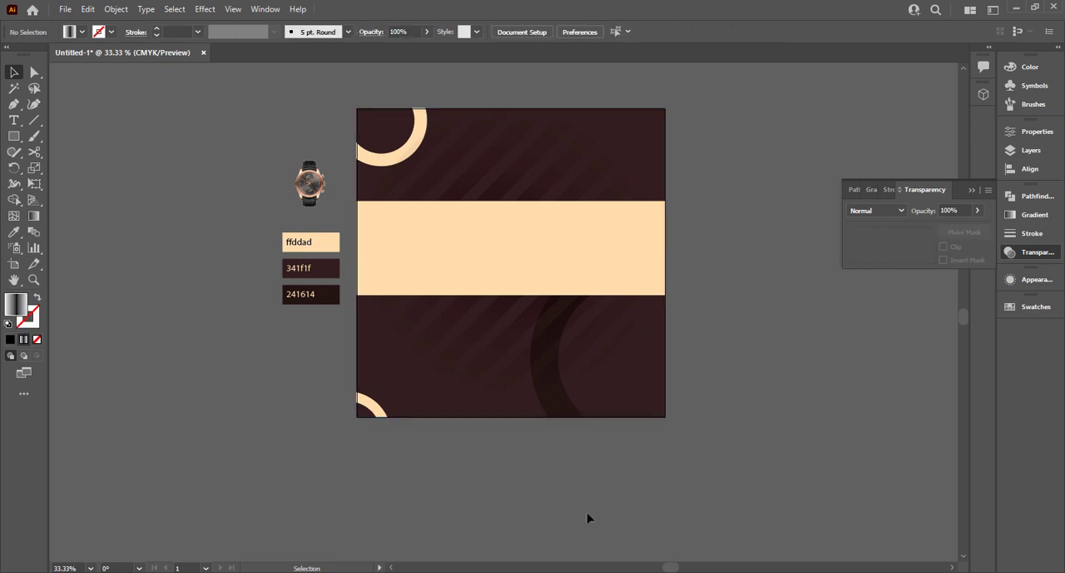
key("ctrl+0")
left_click(973, 191)
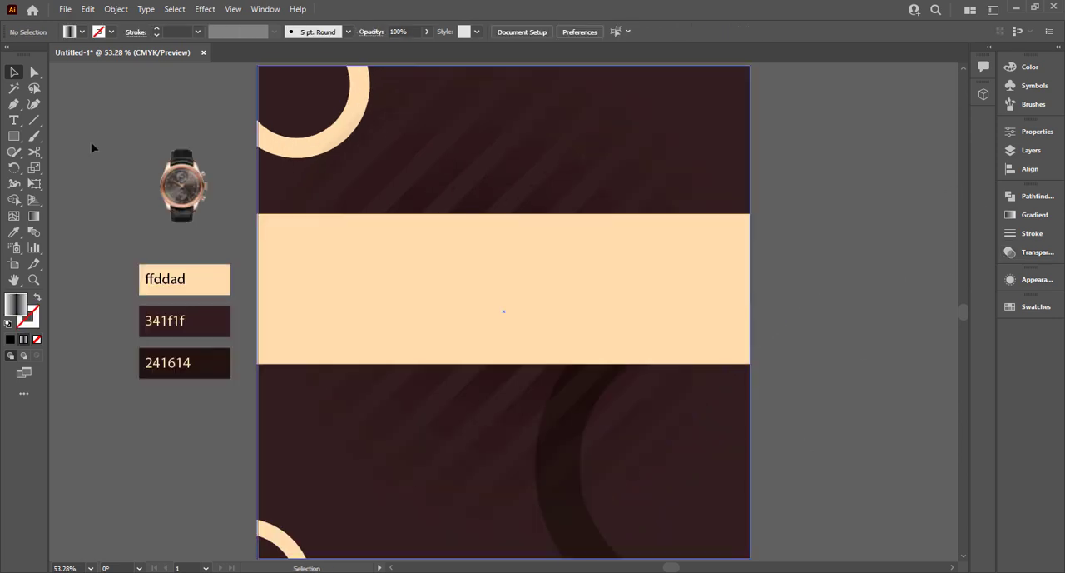
Bring the watch image to the front of the stacking order.
left_click(171, 206)
right_click(214, 223)
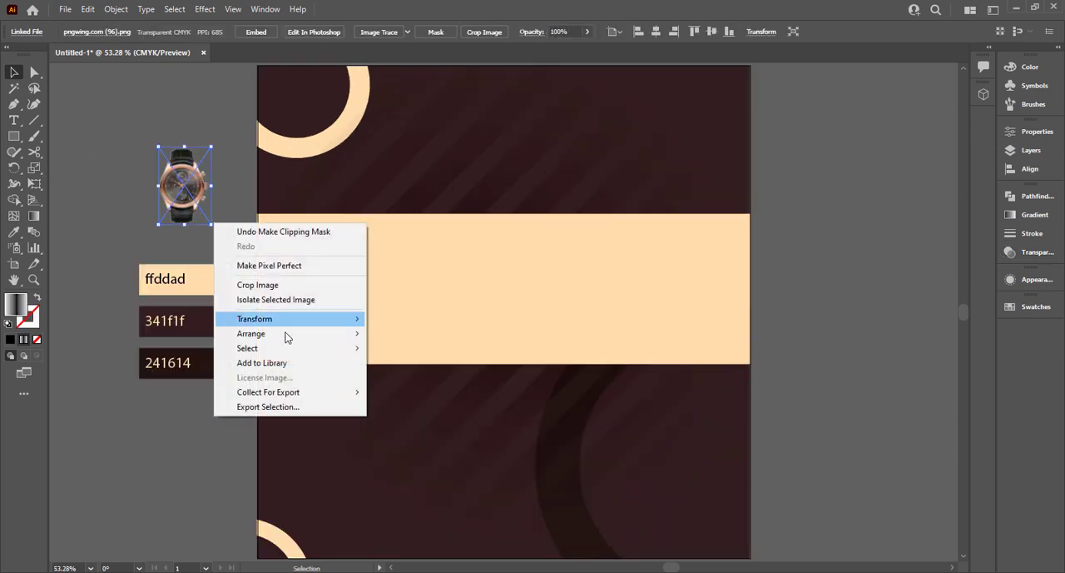
mouse_move(321, 340)
left_click(416, 334)
Enlarge the watch image proportionally to most of the artboard's height and place it over the cream band, flush with the artboard's right edge.
left_click_drag(213, 224, 317, 374)
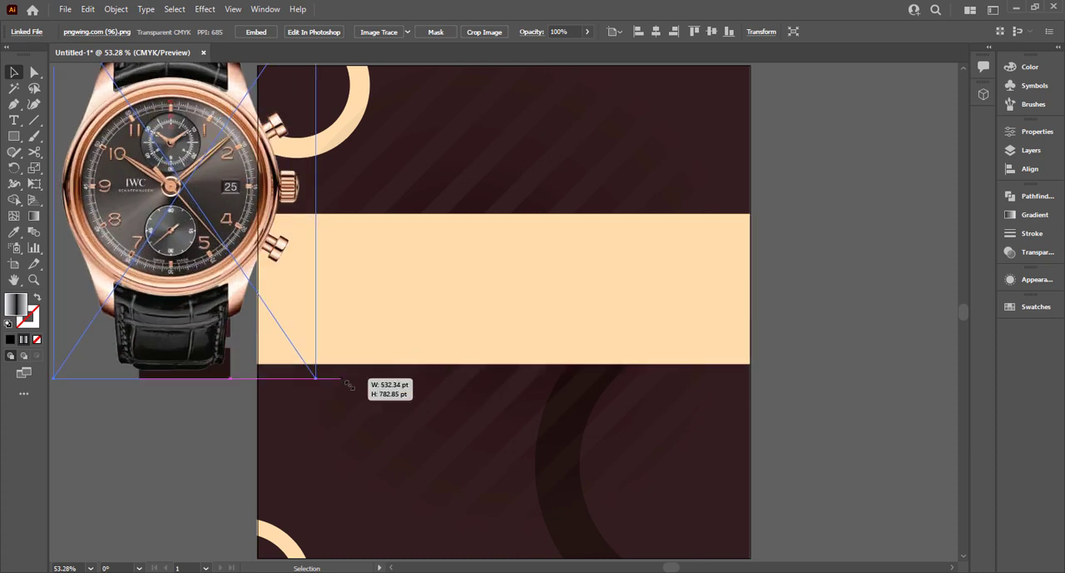
left_click_drag(235, 248, 625, 354)
left_click_drag(634, 342, 635, 342)
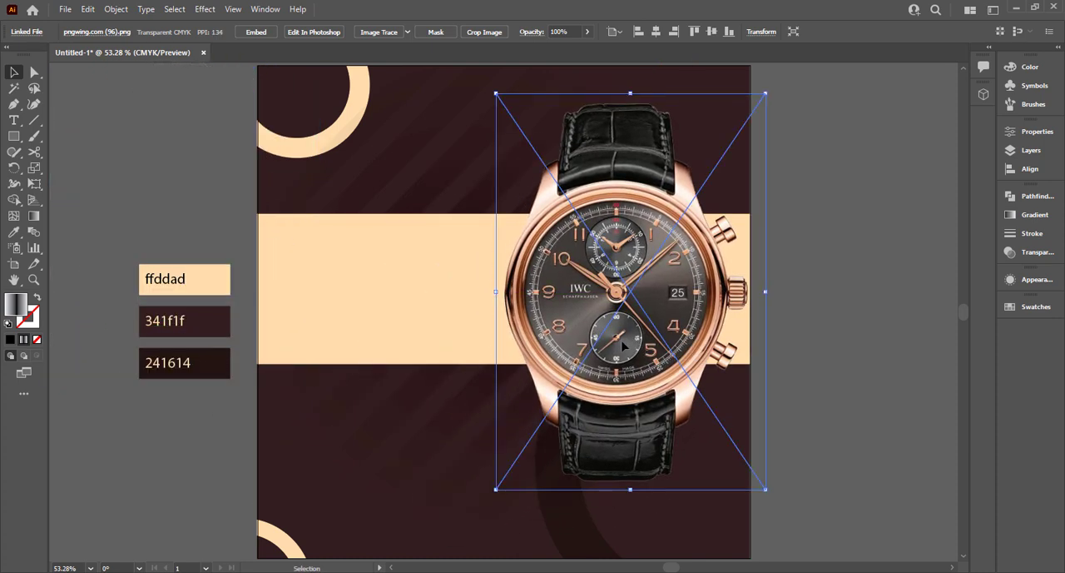
left_click_drag(738, 454, 723, 455)
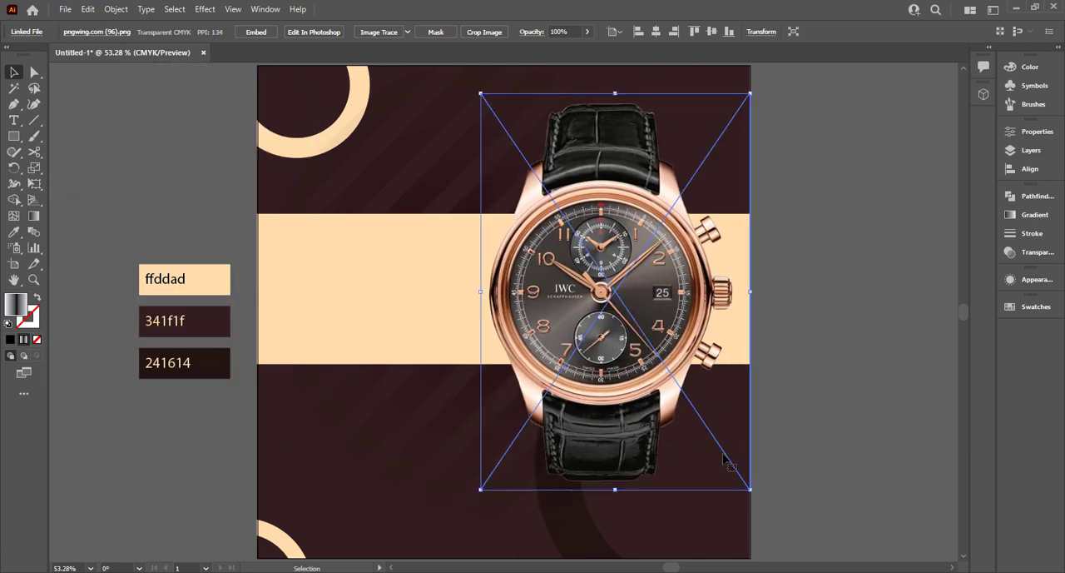
left_click(901, 376)
Add the text NEW ARRIVAL in the empty area beside the artboard, above the colour swatches.
left_click(13, 121)
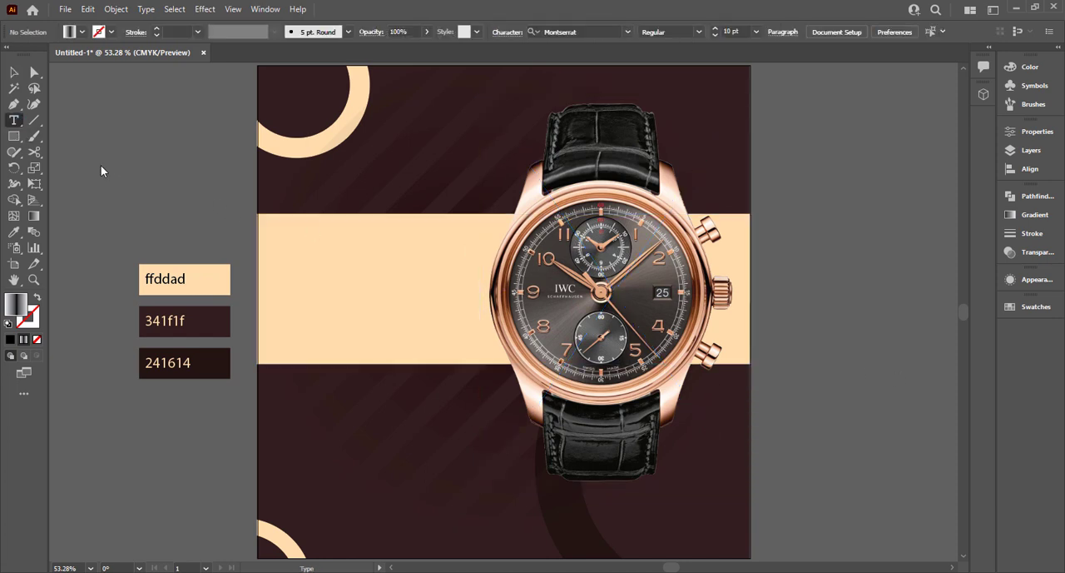
left_click(101, 165)
type("NEW ARR")
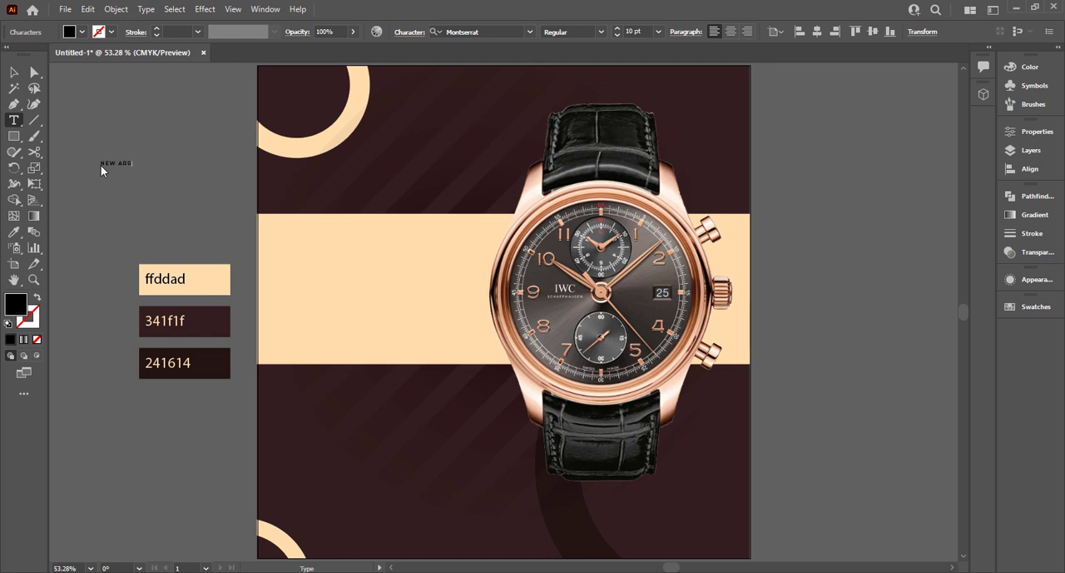
type("IVAL")
key("Escape")
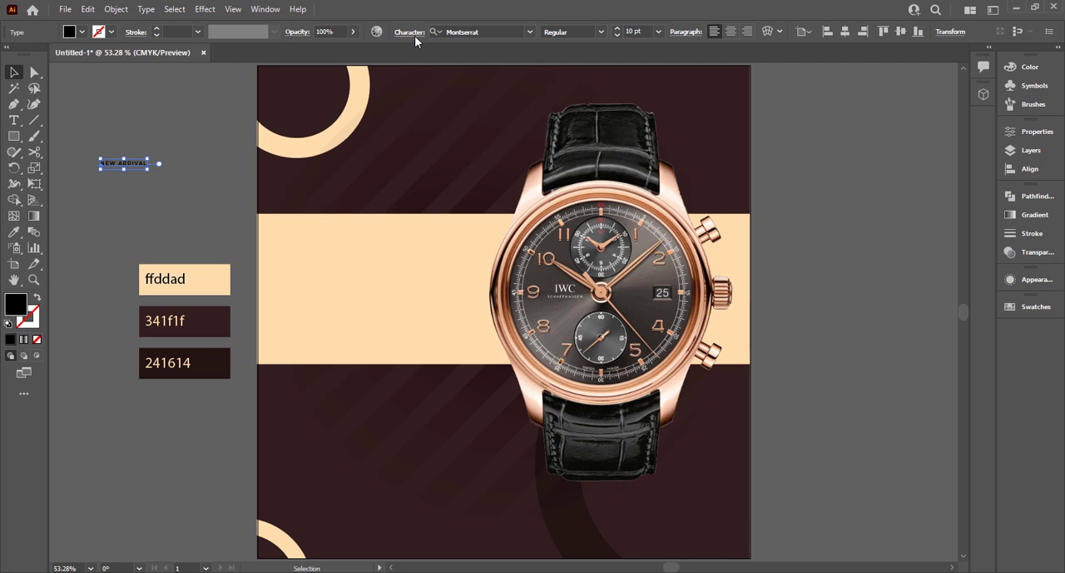
Set the tracking of the NEW ARRIVAL text to 0.
left_click(411, 33)
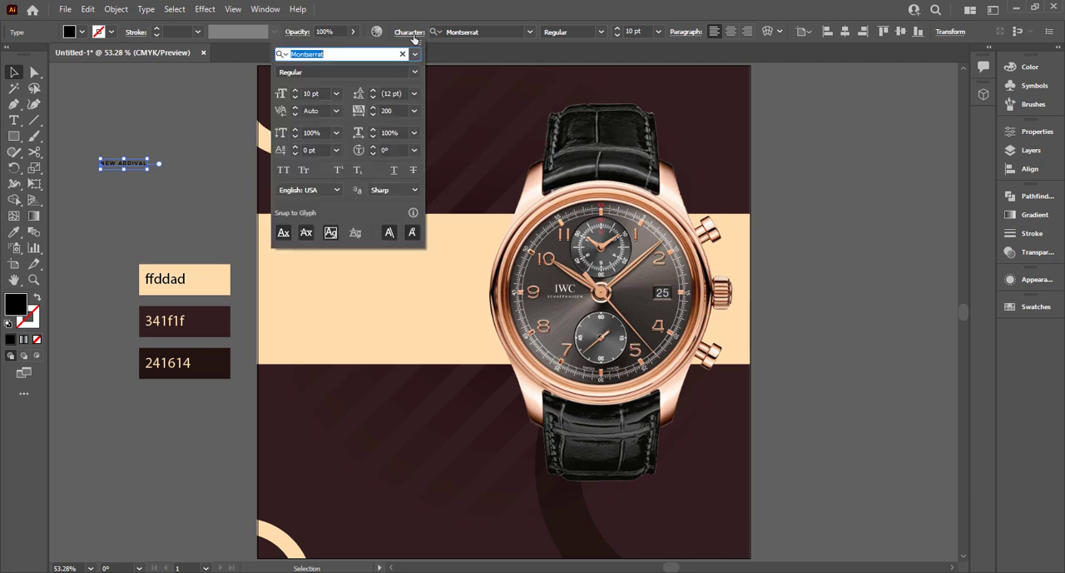
left_click(414, 111)
left_click(429, 218)
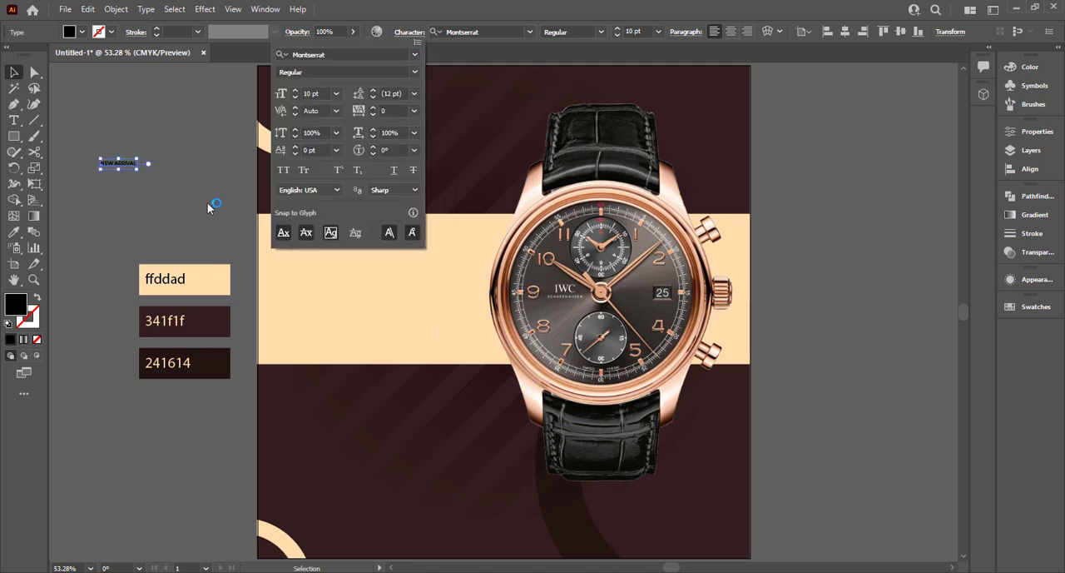
Enlarge the NEW ARRIVAL text to about 30.6 pt and place it in the upper-left part of the cream band.
left_click(659, 32)
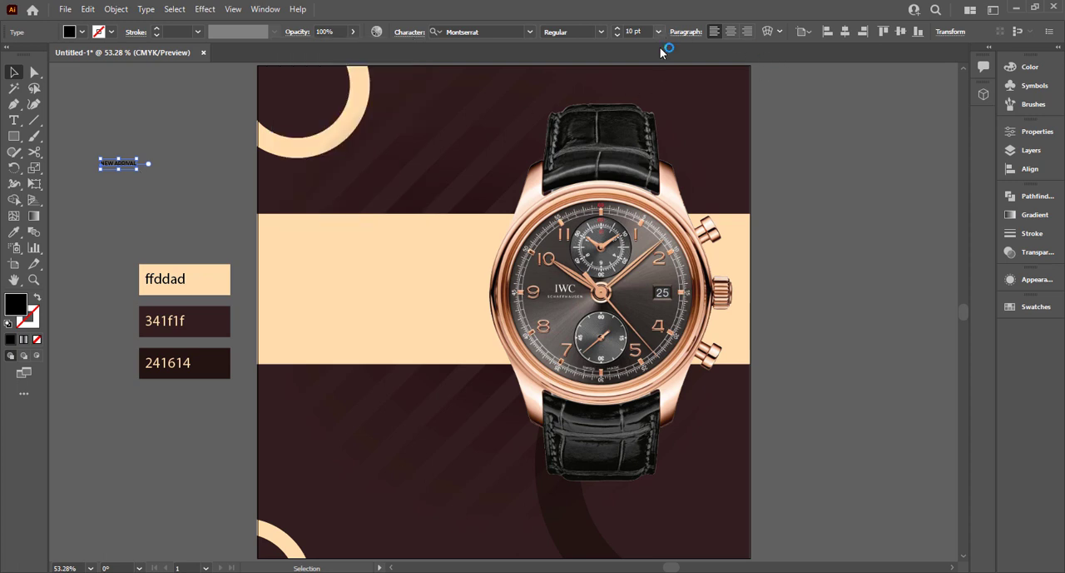
left_click(659, 32)
left_click(677, 167)
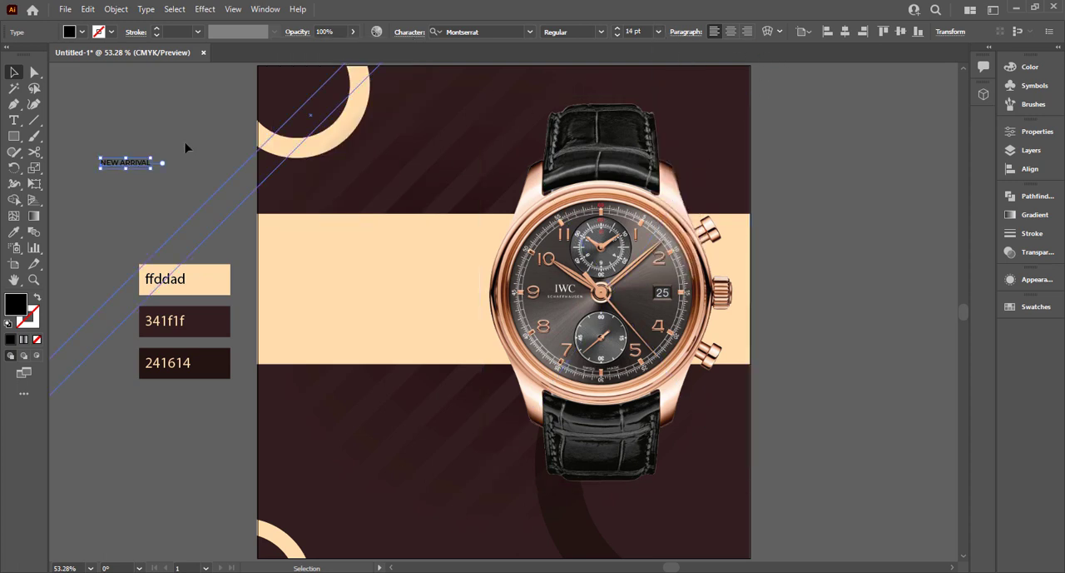
left_click(658, 32)
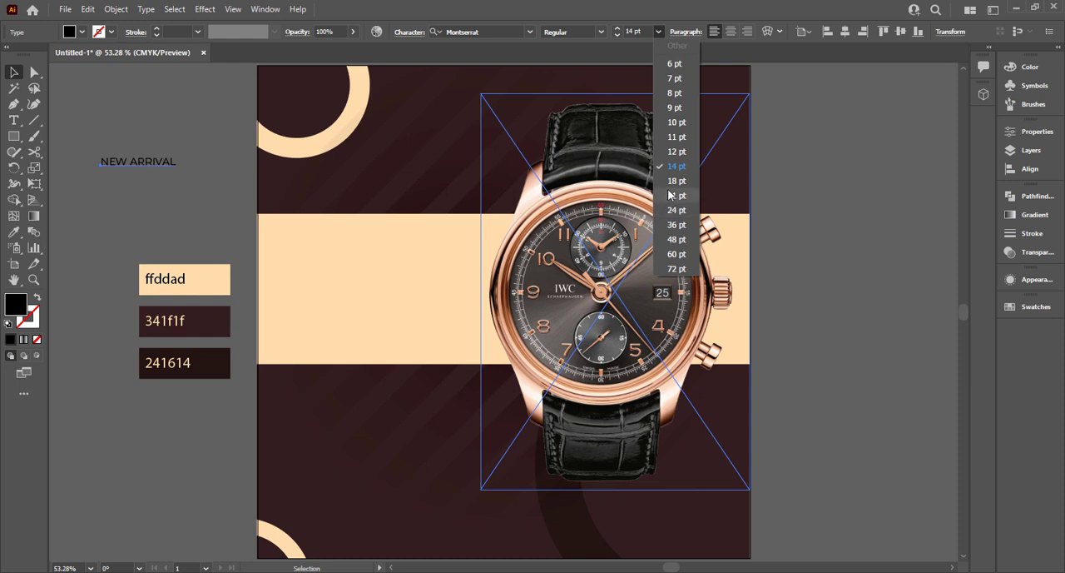
left_click(677, 195)
left_click_drag(156, 163, 398, 251)
left_click(145, 179)
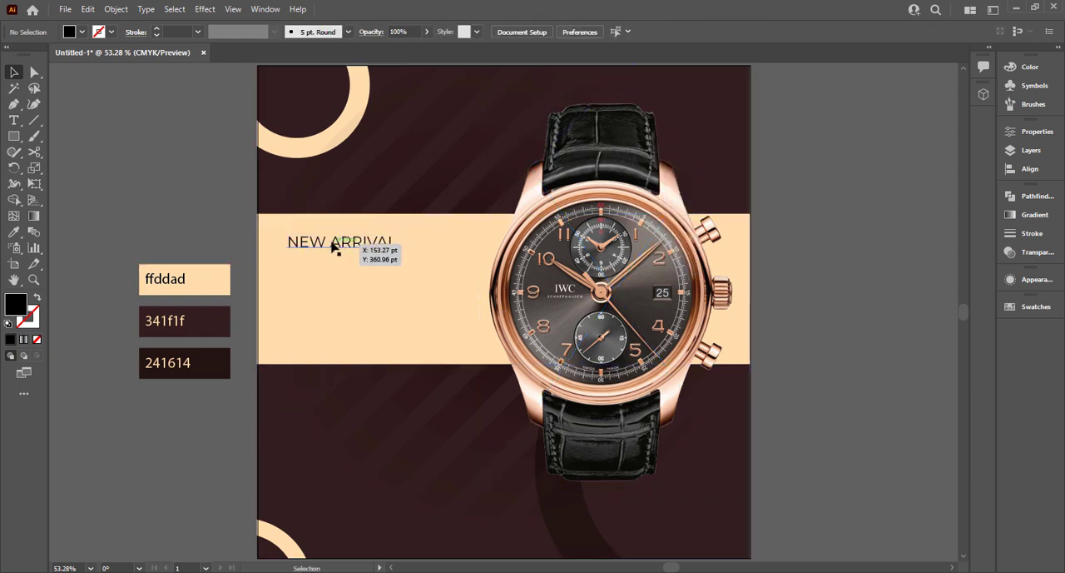
Change the NEW ARRIVAL text to the Medium font weight.
left_click(334, 242)
left_click(593, 32)
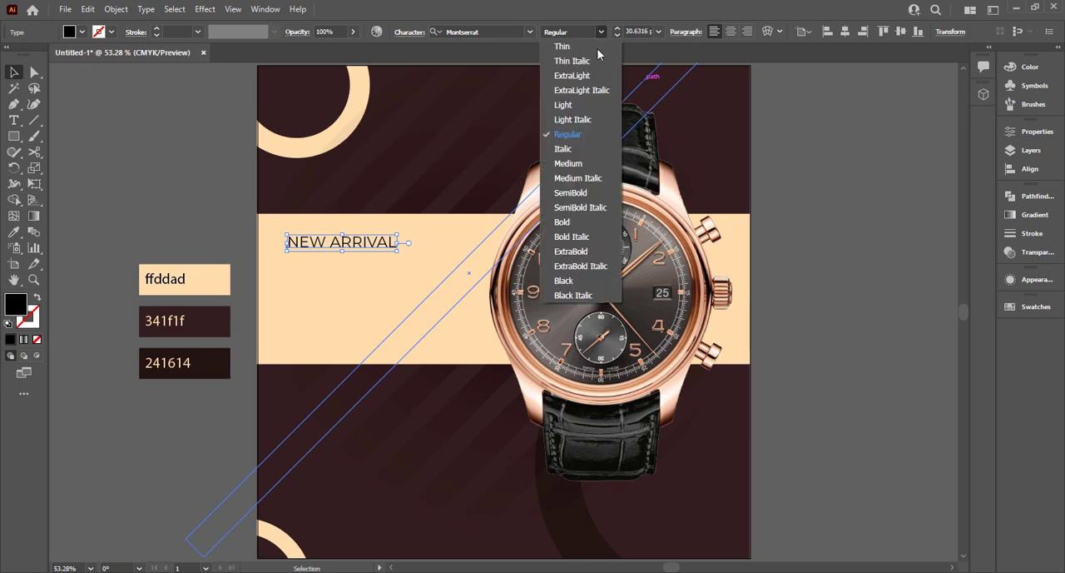
left_click(587, 163)
left_click(212, 222)
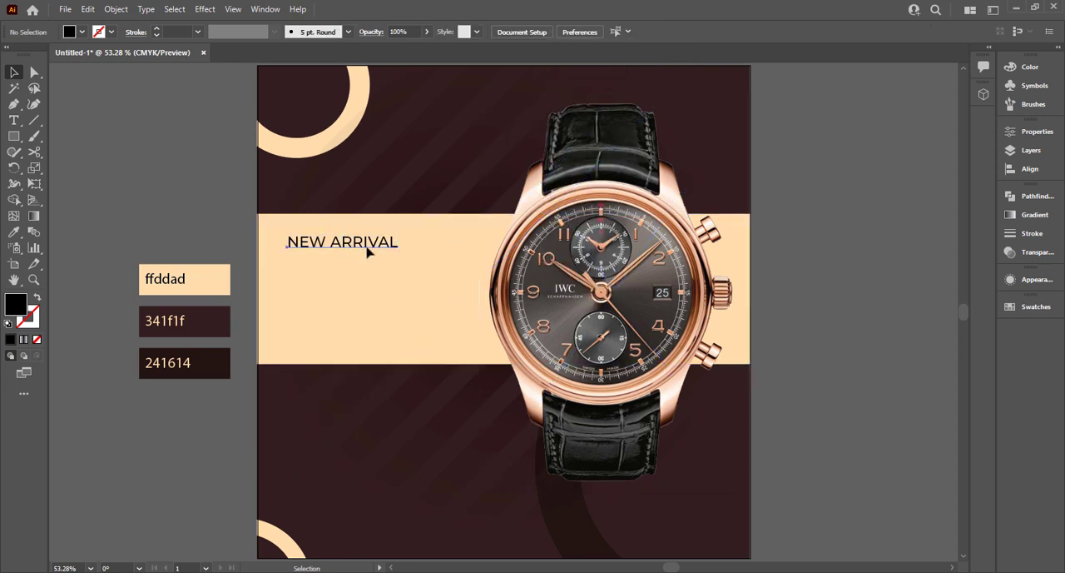
Duplicate the NEW ARRIVAL text directly below itself and change the copy to MORDEN.
left_click_drag(367, 245, 370, 263, "alt")
triple_click(369, 262)
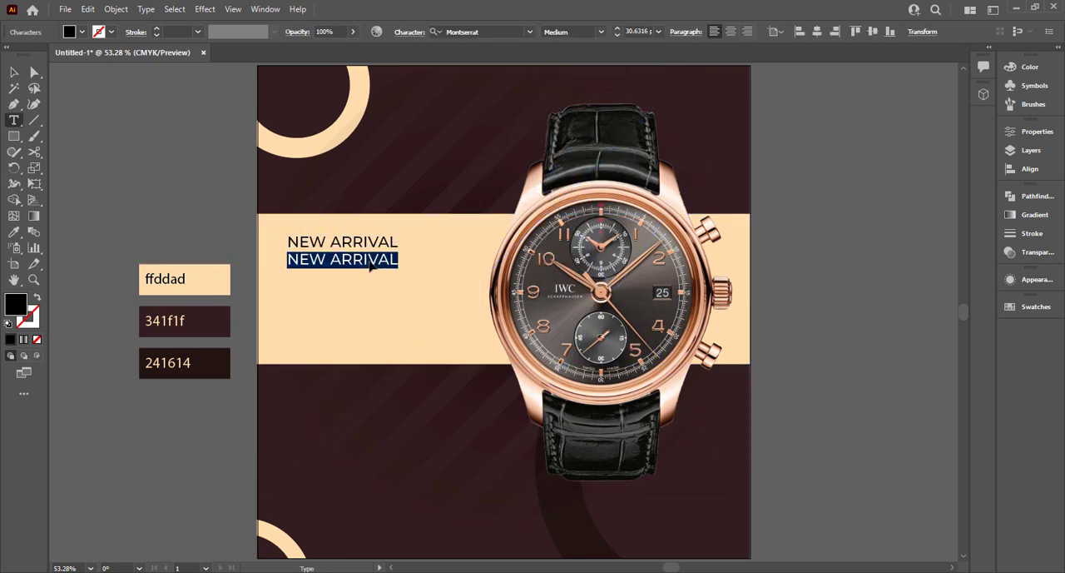
type("MORDEN")
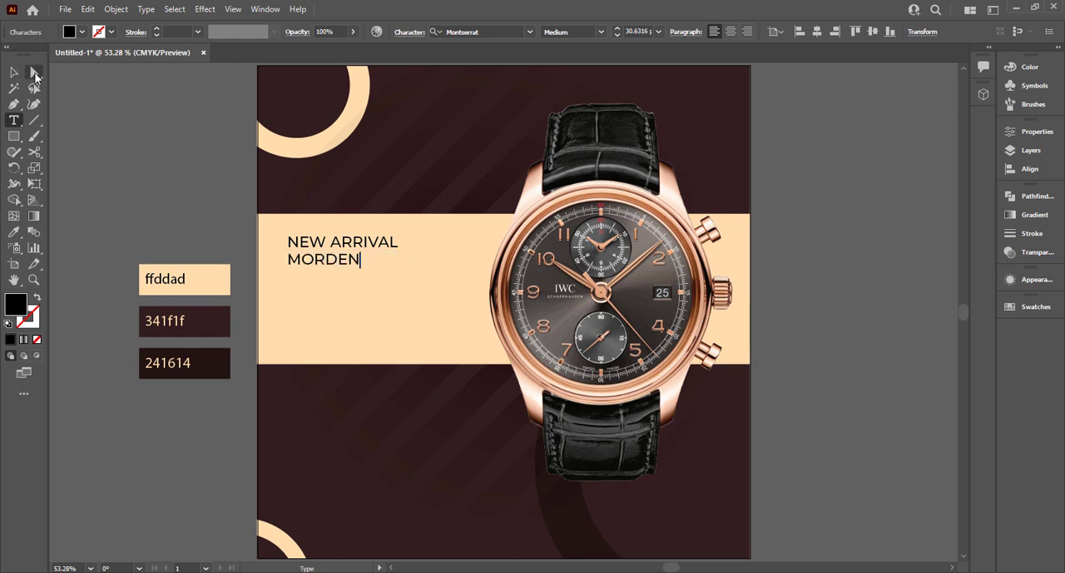
left_click(14, 73)
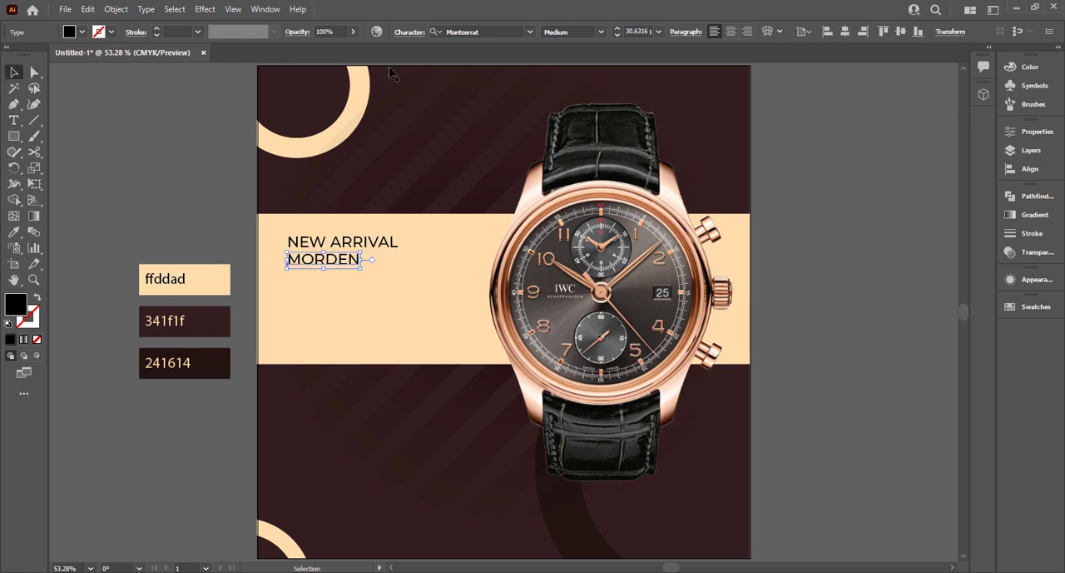
Set the MORDEN text to the Black weight and enlarge it to about 79 pt, left-aligned under NEW ARRIVAL.
left_click(594, 31)
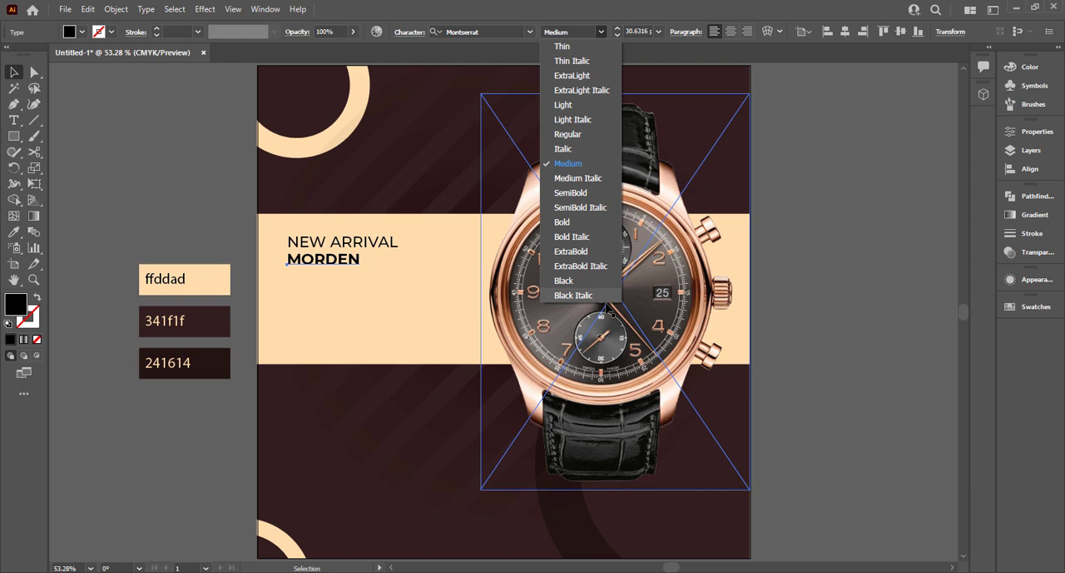
left_click(586, 280)
left_click_drag(369, 270, 433, 314)
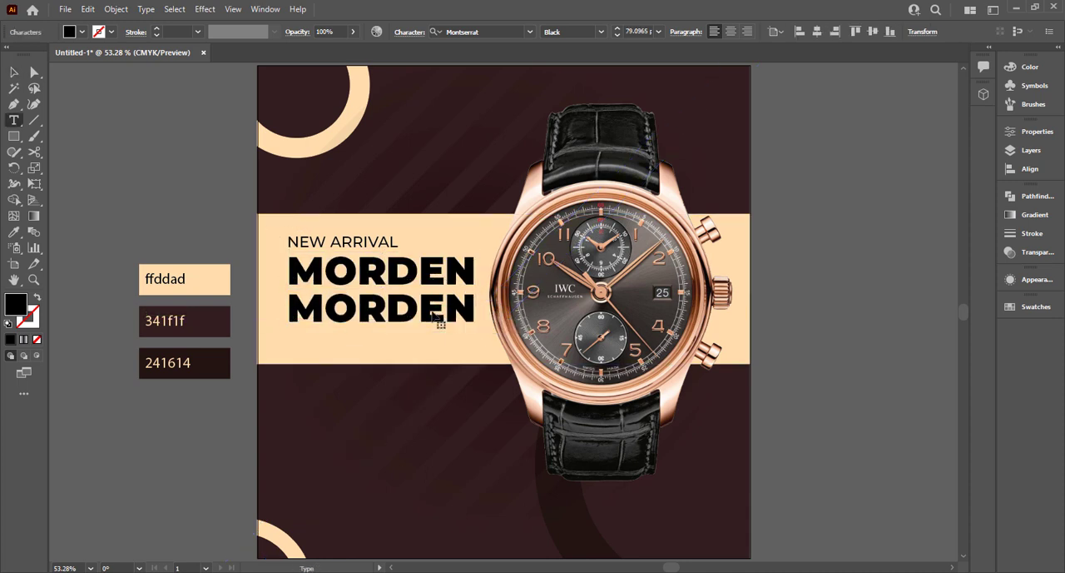
Duplicate the MORDEN text directly below itself and change the copy to WATCH.
double_click(432, 308)
type("WATCH")
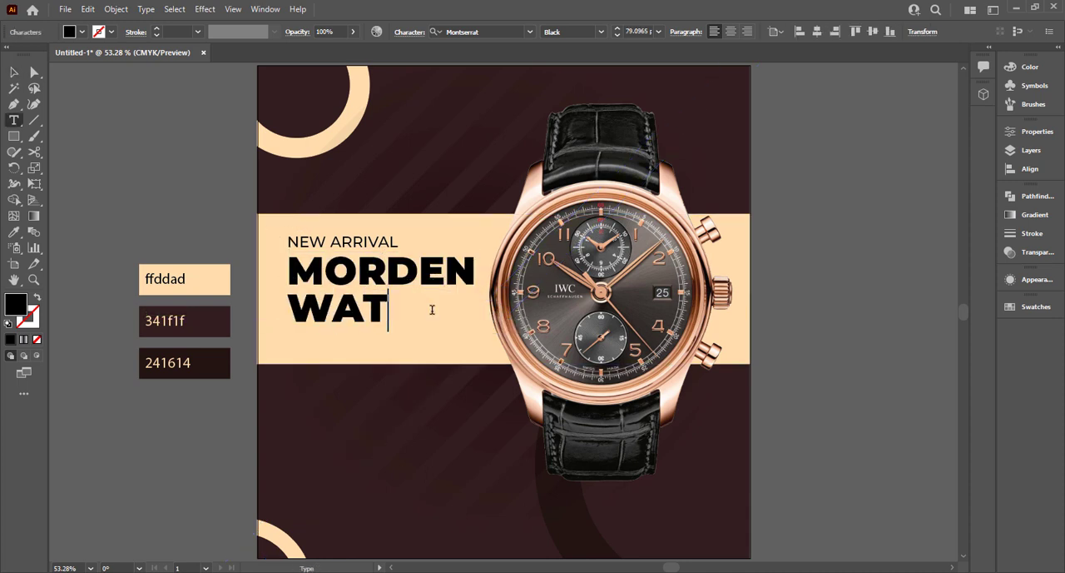
left_click(8, 73)
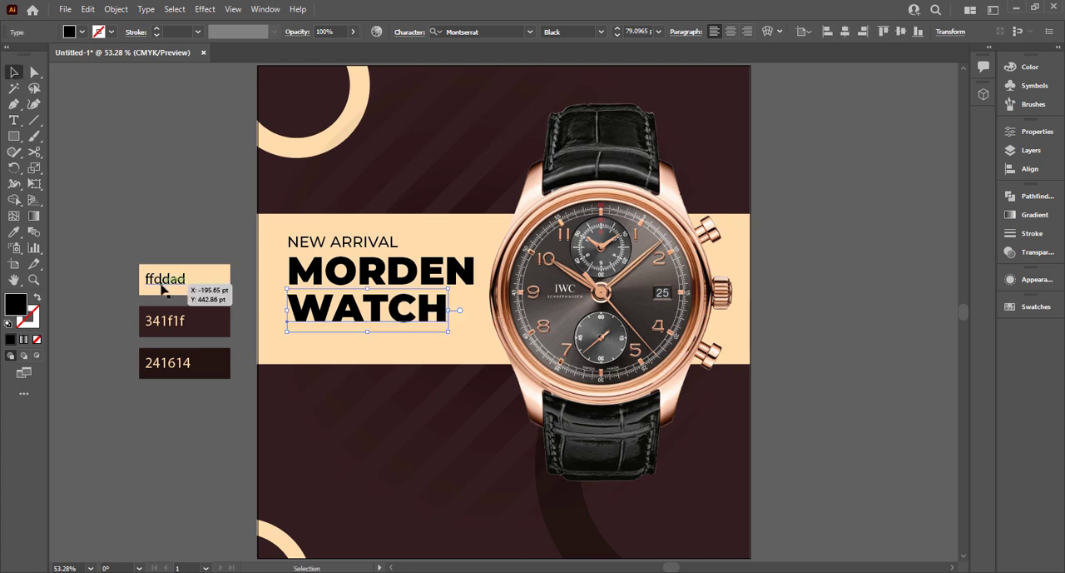
Increase the NEW ARRIVAL text size to 35 pt.
left_click(341, 240)
left_click(641, 31)
scroll(650, 32, "up", 4)
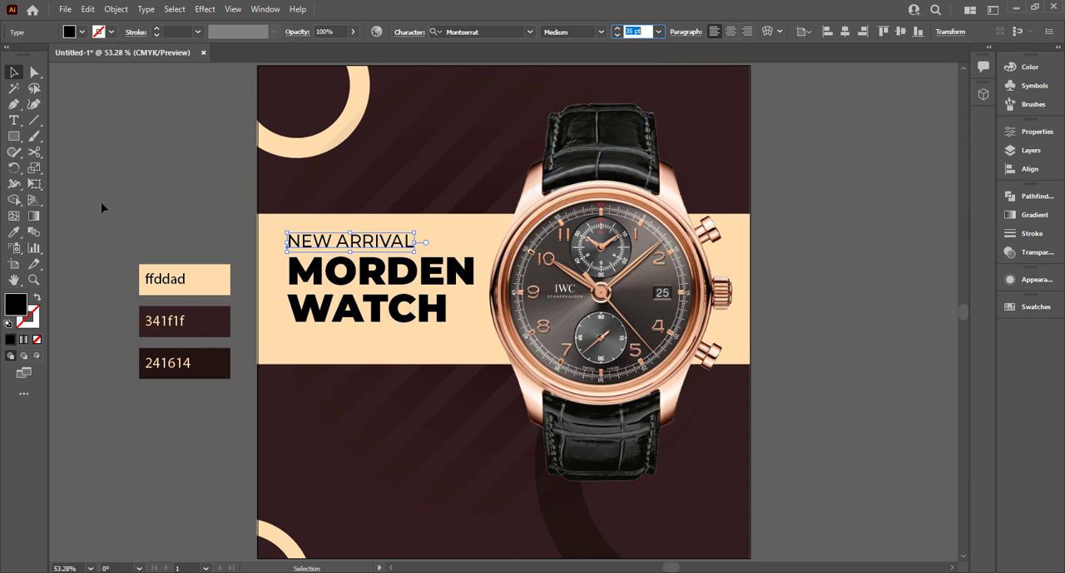
left_click(103, 207)
Recolor the MORDEN and WATCH headline lines with the dark brown 341f1f sampled from the palette swatch.
left_click(388, 243)
left_click(375, 279, "shift")
left_click(230, 250)
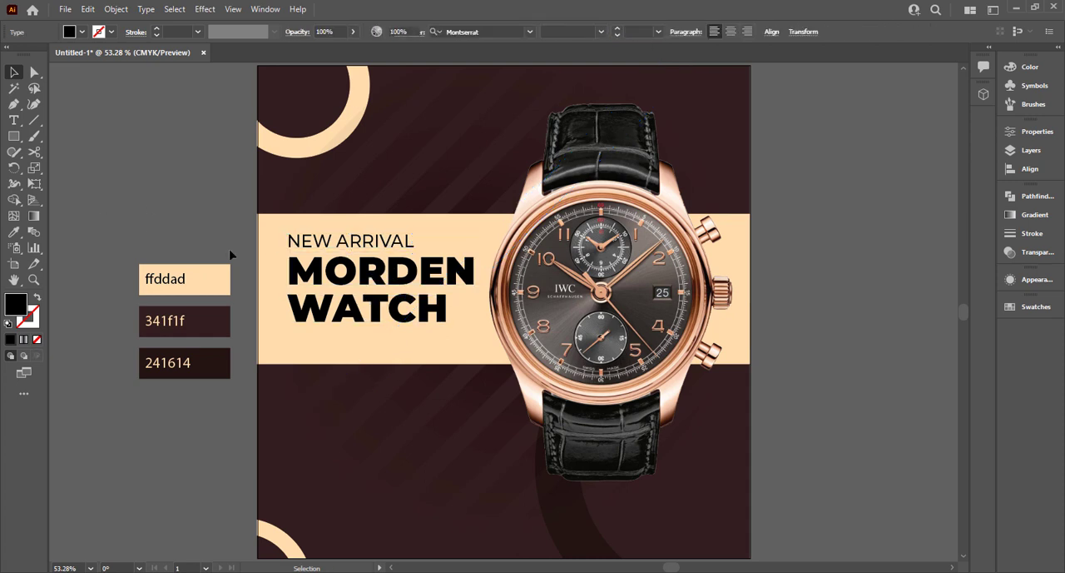
left_click(328, 268)
left_click(304, 320, "shift")
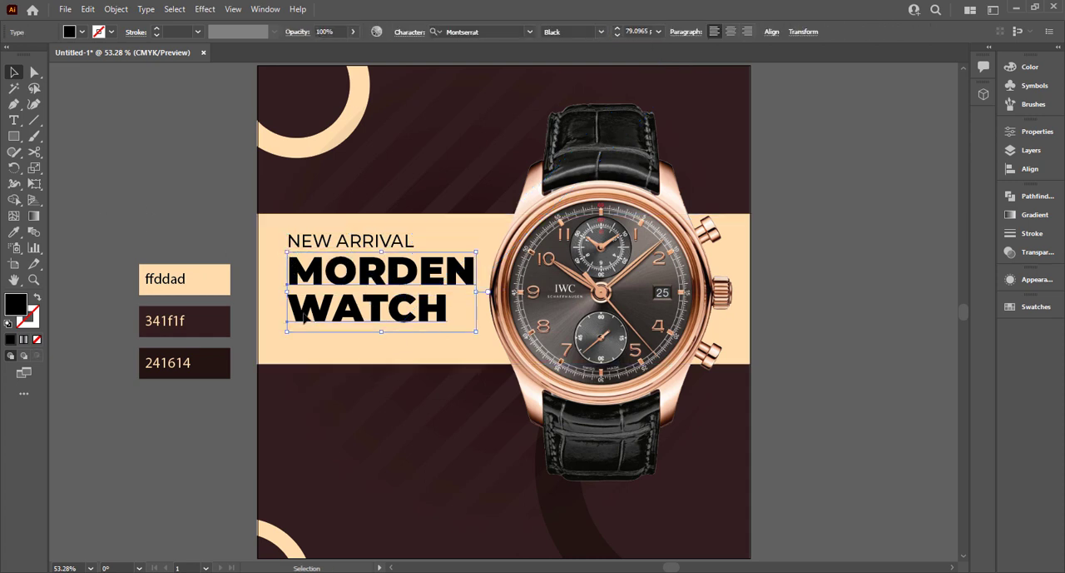
key("i")
left_click(214, 318)
left_click(15, 73)
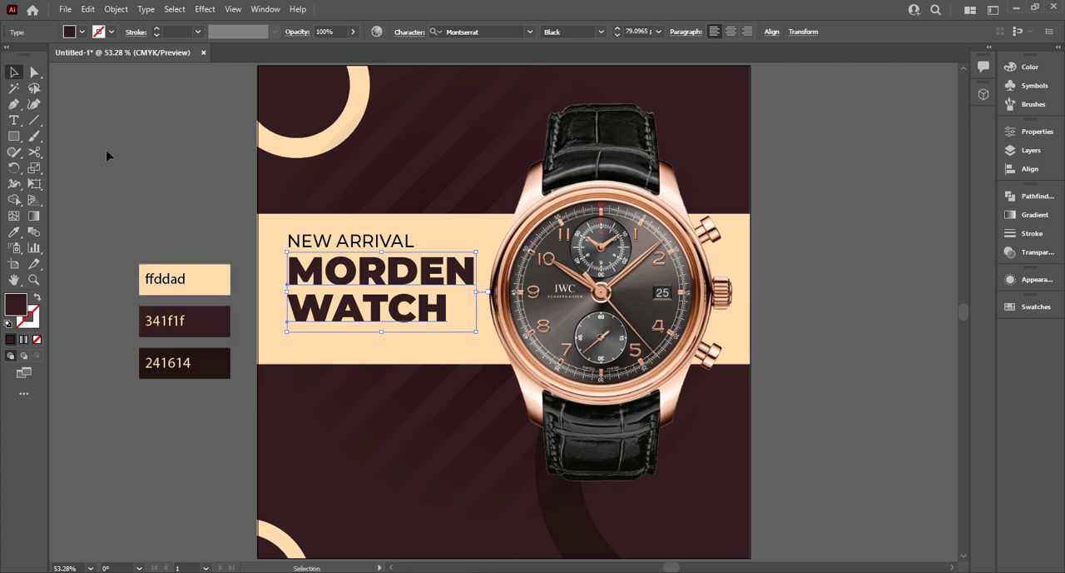
Change the fill of the NEW ARRIVAL text to white.
left_click(379, 243)
left_click(82, 32)
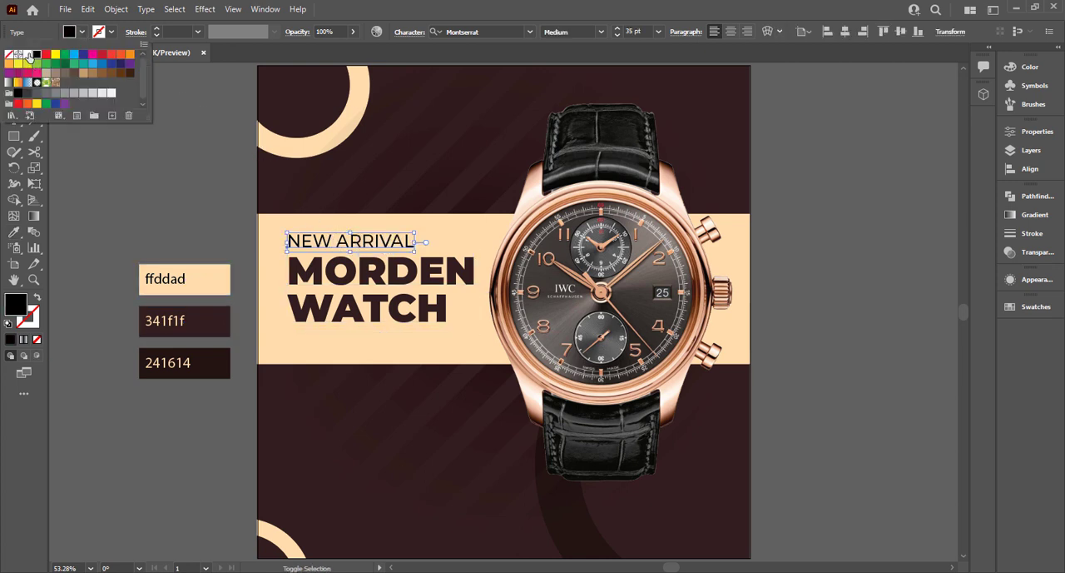
left_click(28, 56)
left_click(272, 242)
left_click(214, 184)
left_click(277, 228)
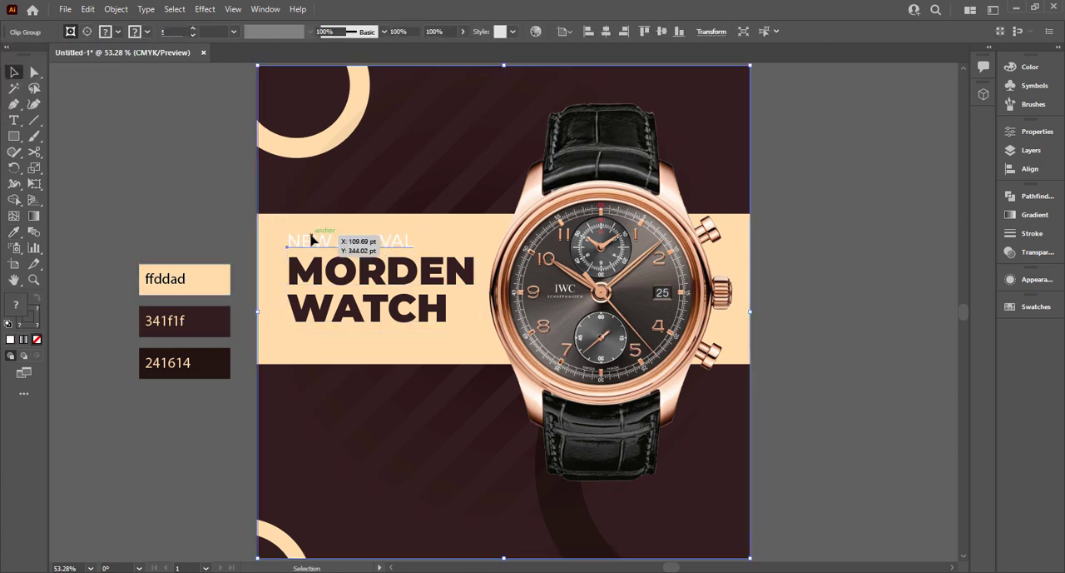
Enlarge the three headline lines together slightly, then shift the watch image a little to the right to clear them.
left_click(312, 238)
left_click(339, 273, "shift")
mouse_move(354, 315)
left_mouse_down()
mouse_move(337, 316)
mouse_move(348, 315)
left_mouse_up()
left_click_drag(473, 331, 485, 340)
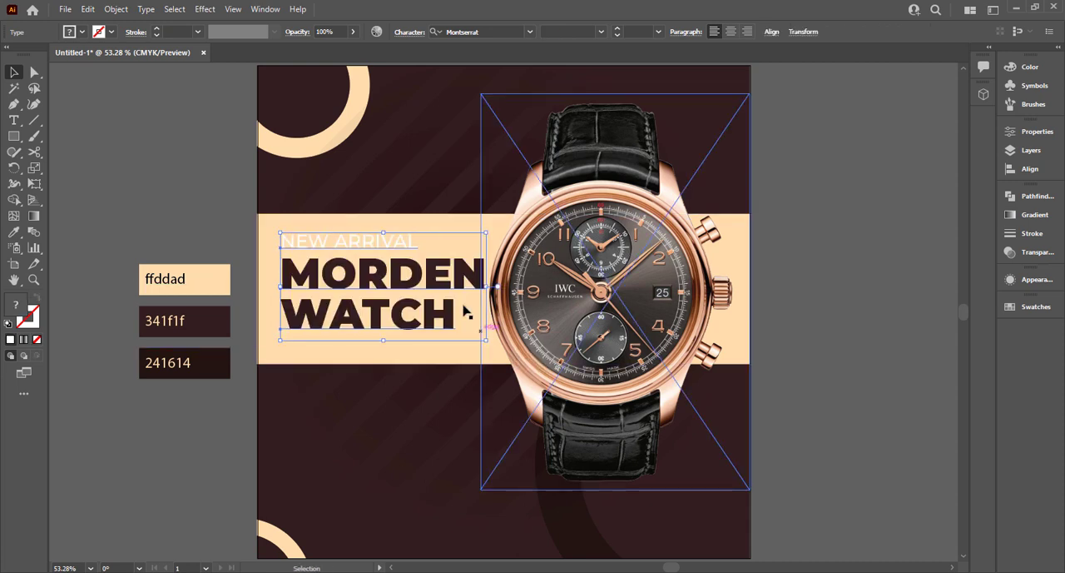
left_click(643, 316)
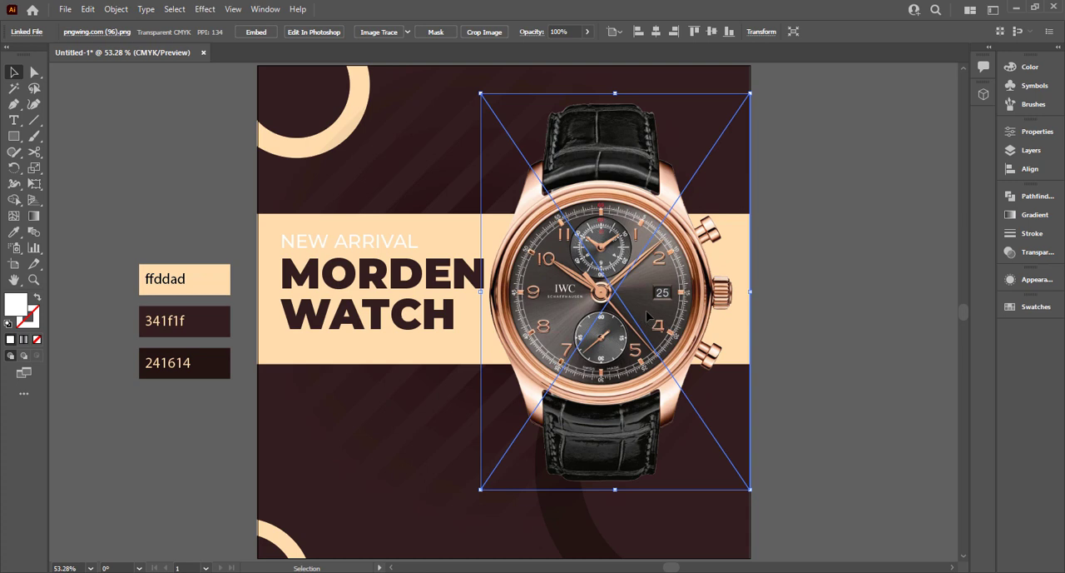
left_click_drag(647, 315, 652, 310)
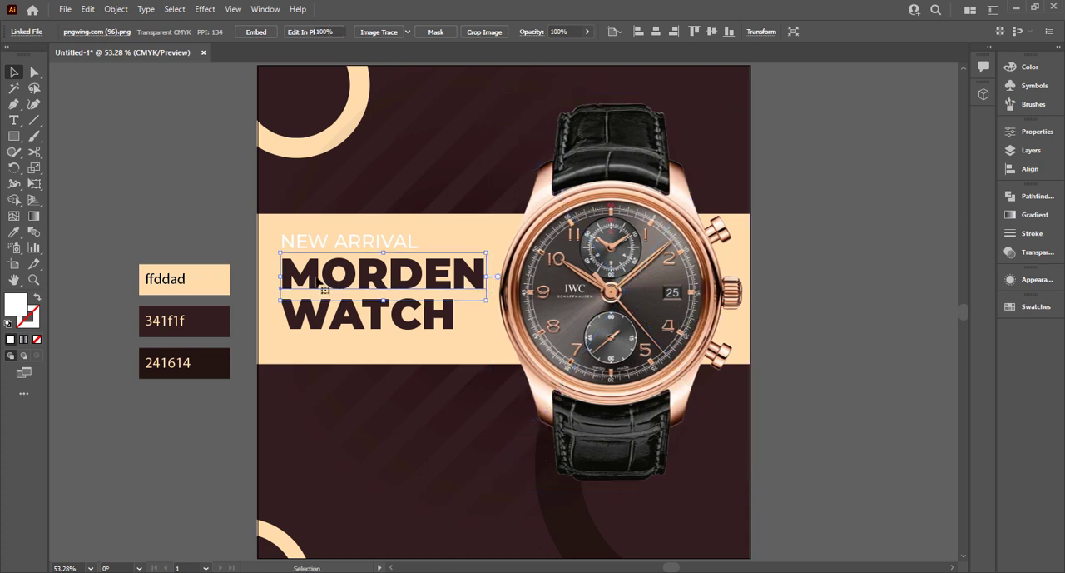
Scale the three headline lines up a little more and reposition them within the cream band beside the watch.
left_click(338, 326)
left_click(339, 325, "shift")
left_click_drag(488, 342, 492, 344)
left_click_drag(364, 319, 363, 324)
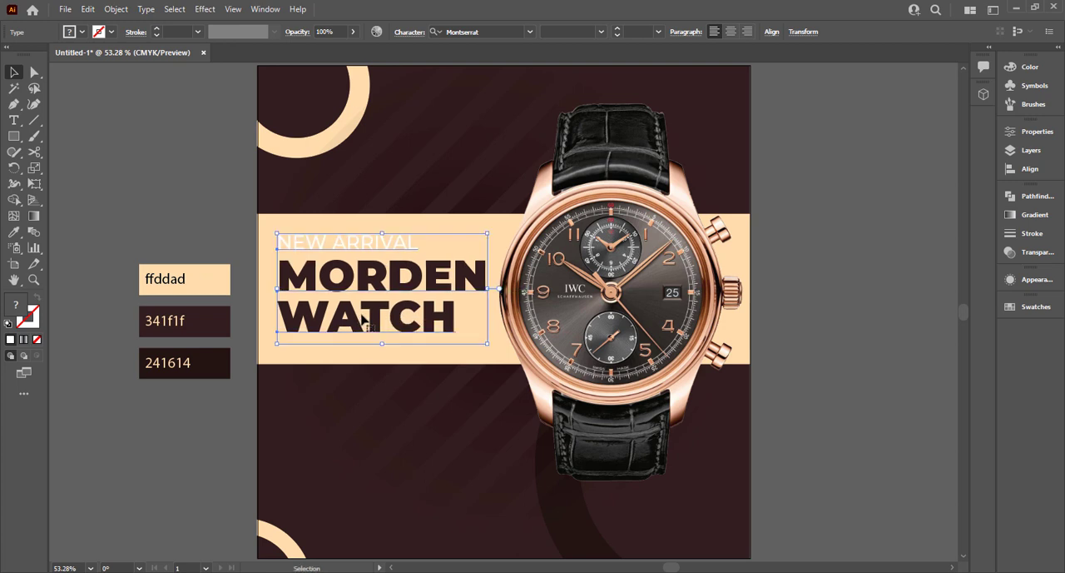
left_click_drag(367, 286, 370, 288)
left_click(206, 207)
Add an 18 pt placeholder paragraph in a wide text area just below the cream band, under the headline.
key("t")
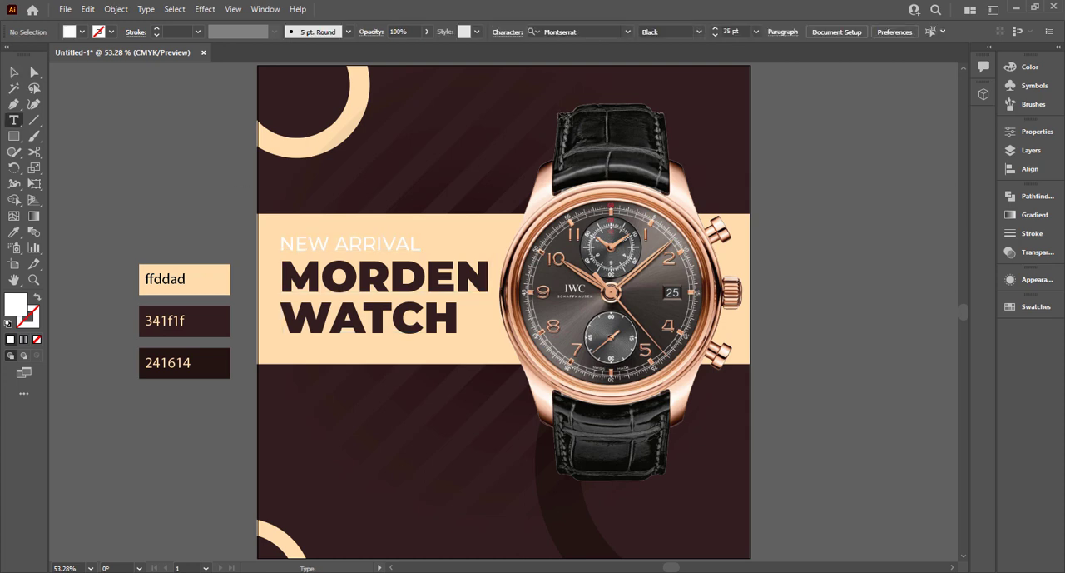
left_click(756, 31)
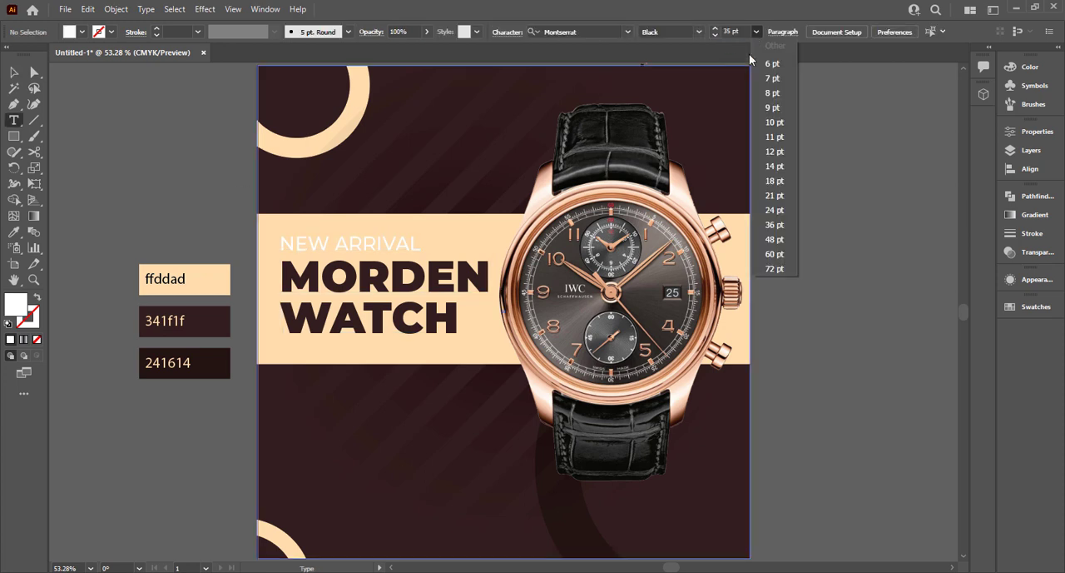
left_click(774, 181)
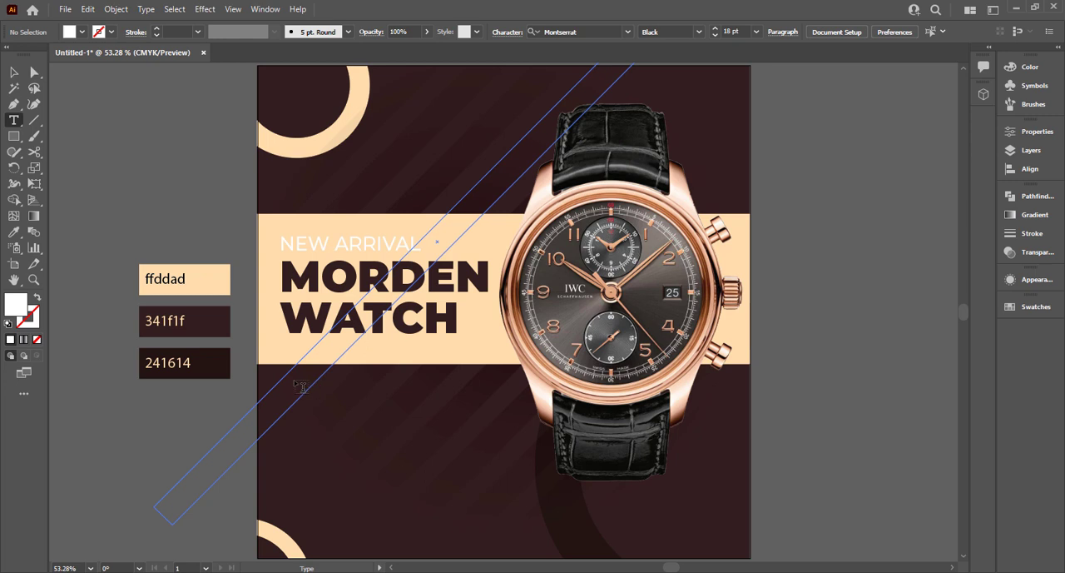
left_click_drag(292, 378, 481, 426)
left_click(7, 71)
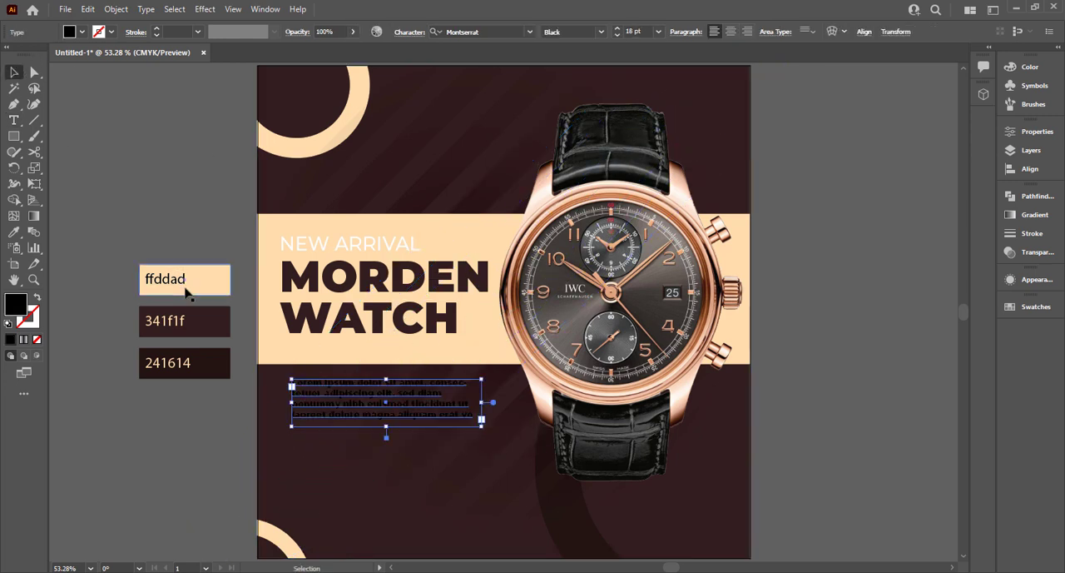
Color the placeholder paragraph with the cream ffddad swatch and set its font weight to Regular.
key("i")
left_click(232, 276)
left_click(13, 72)
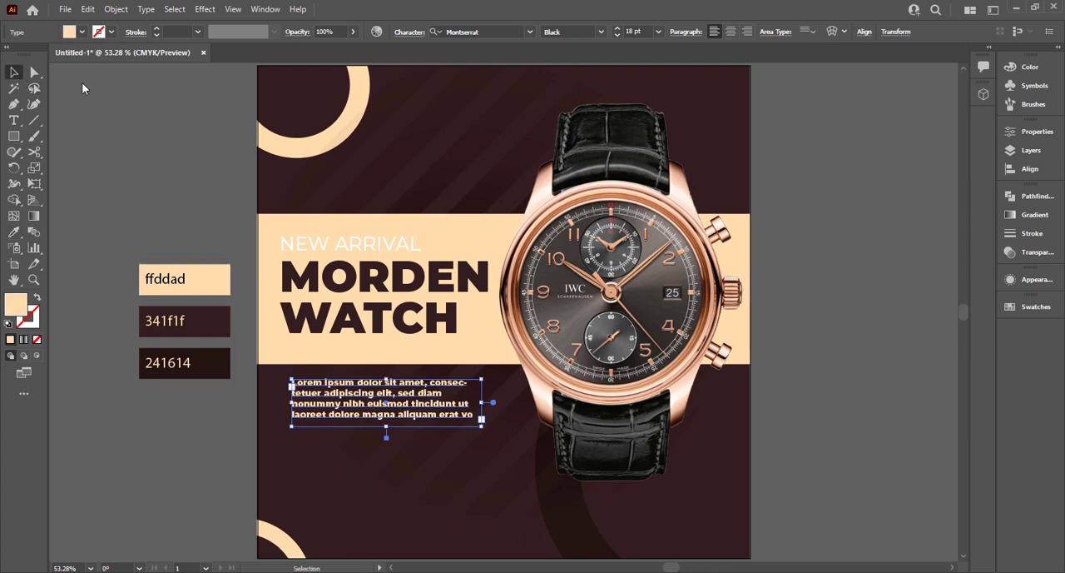
left_click(601, 32)
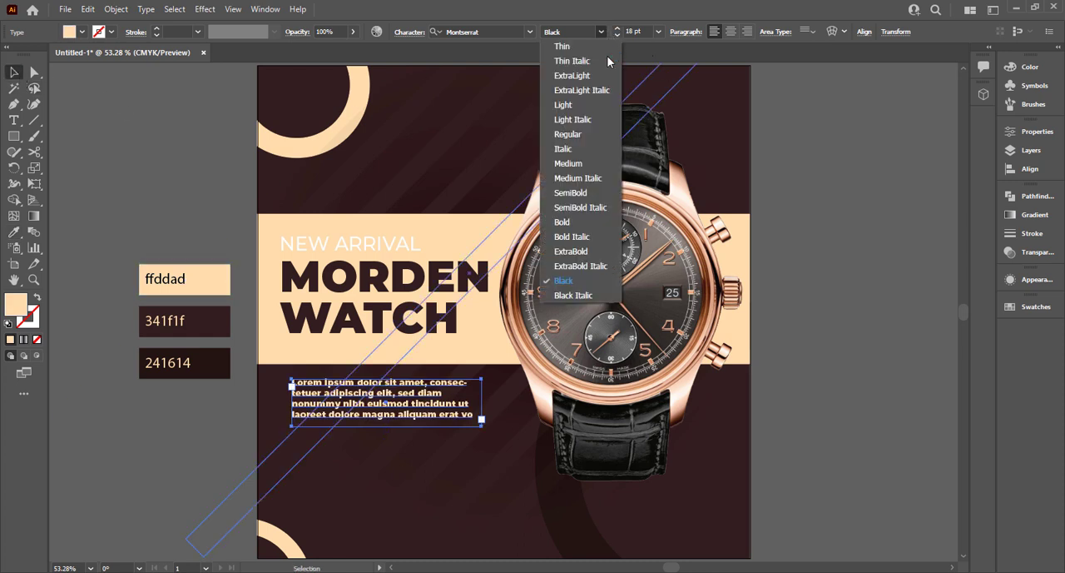
left_click(605, 146)
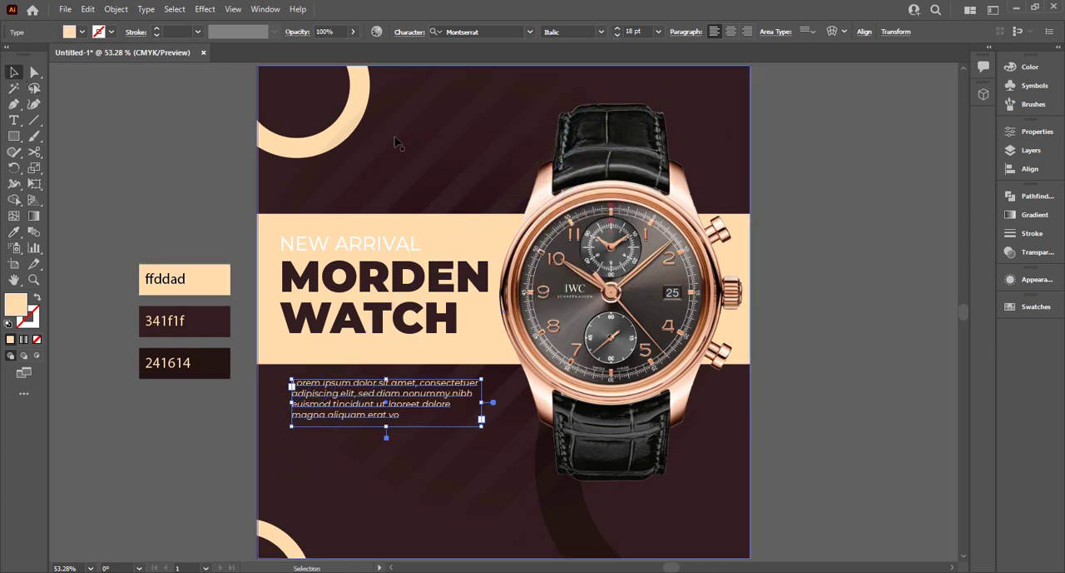
left_click(601, 31)
left_click(593, 131)
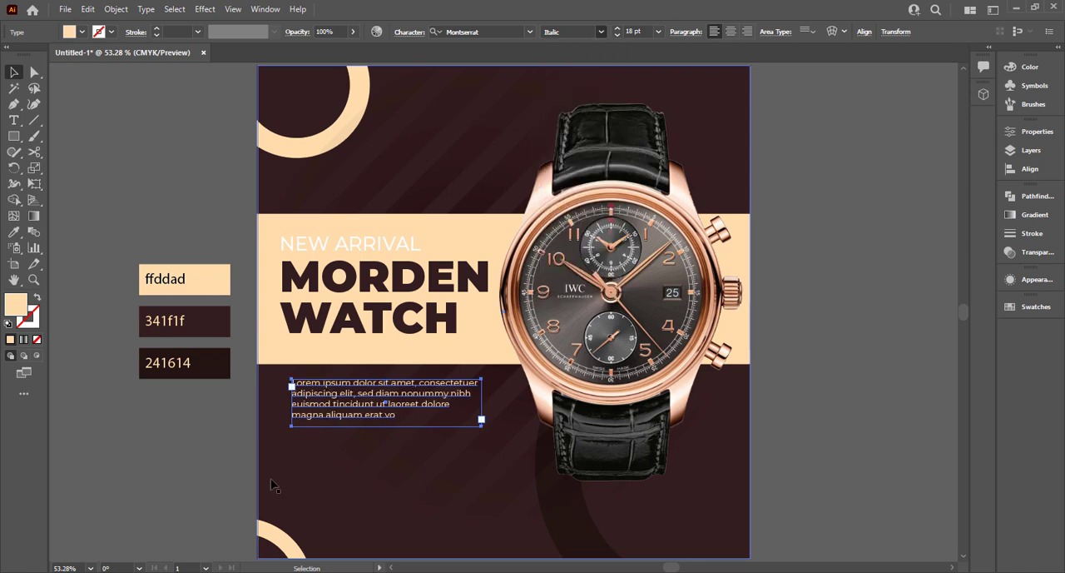
left_click(198, 450)
Reduce the paragraph's text size to 15 pt and place a duplicate of it directly below.
left_click(348, 408)
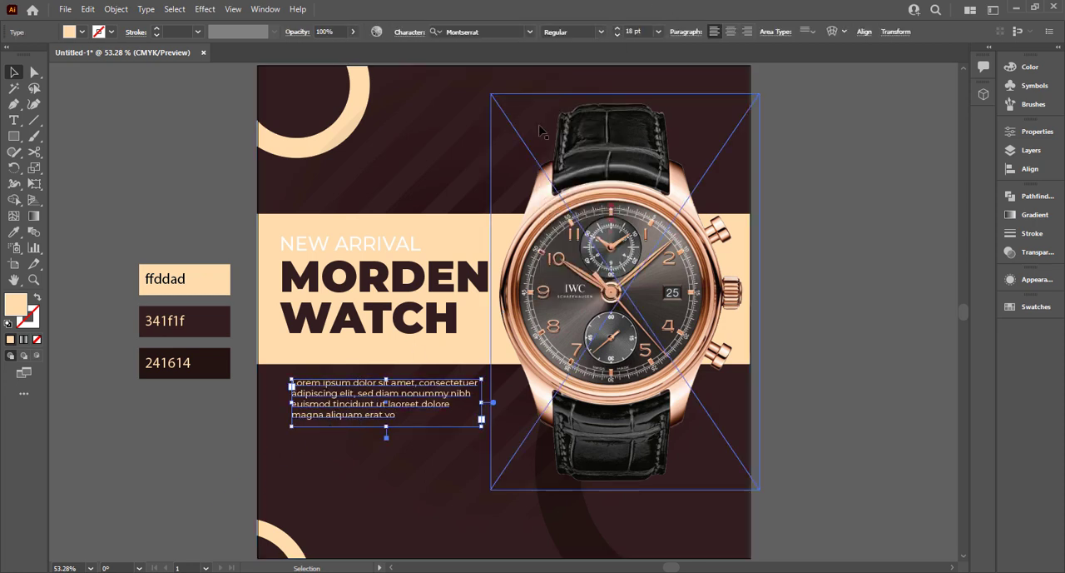
left_click(648, 31)
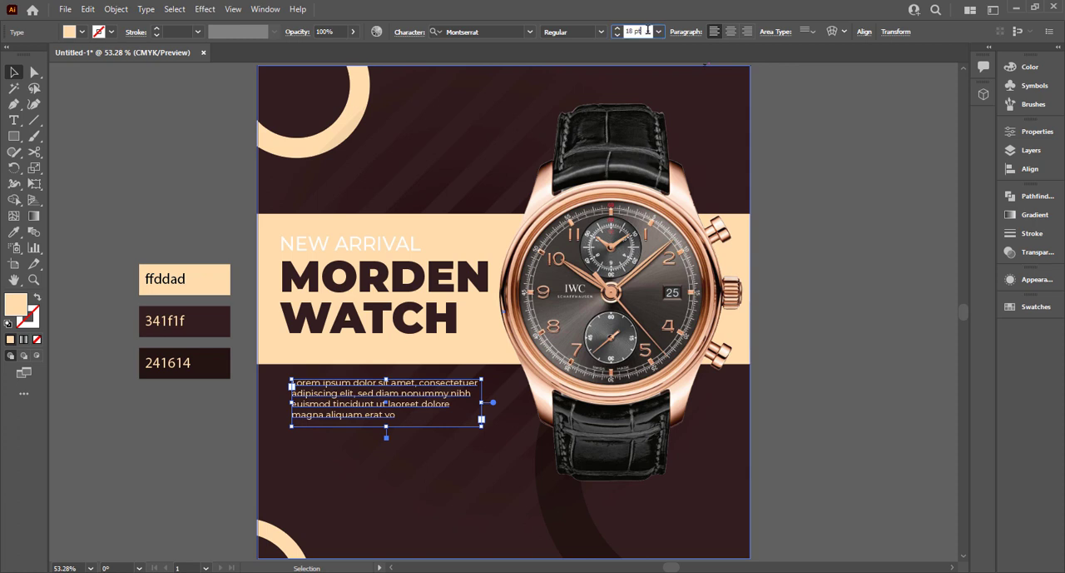
scroll(649, 31, "down", 1)
scroll(648, 31, "down", 1)
scroll(647, 31, "down", 1)
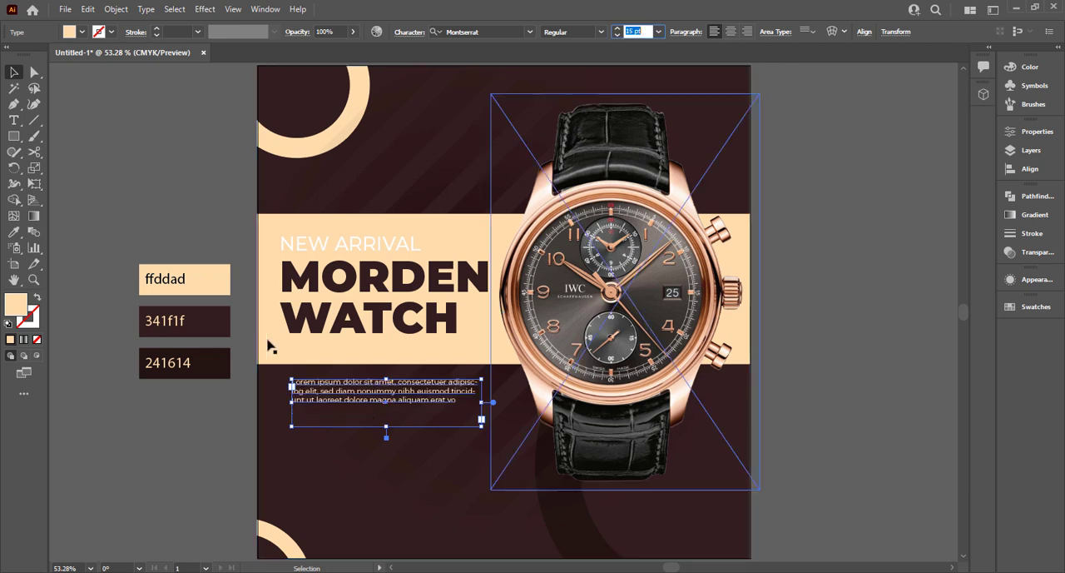
left_click(226, 433)
left_click_drag(381, 398, 381, 429)
left_click(207, 421)
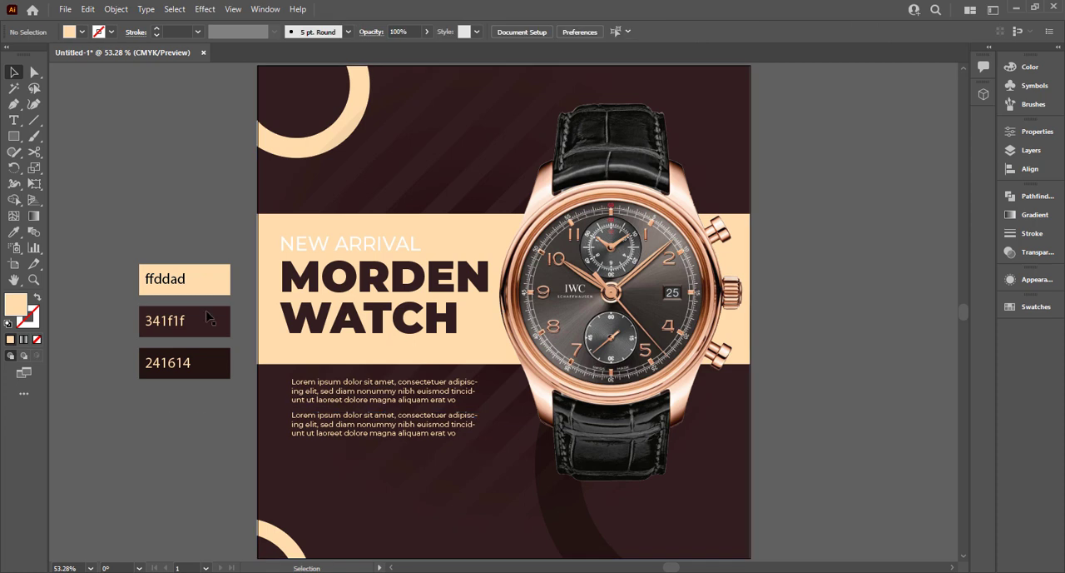
Draw a cream rectangular button bar and position it just below the second paragraph, aligned with its left edge.
left_click(13, 136)
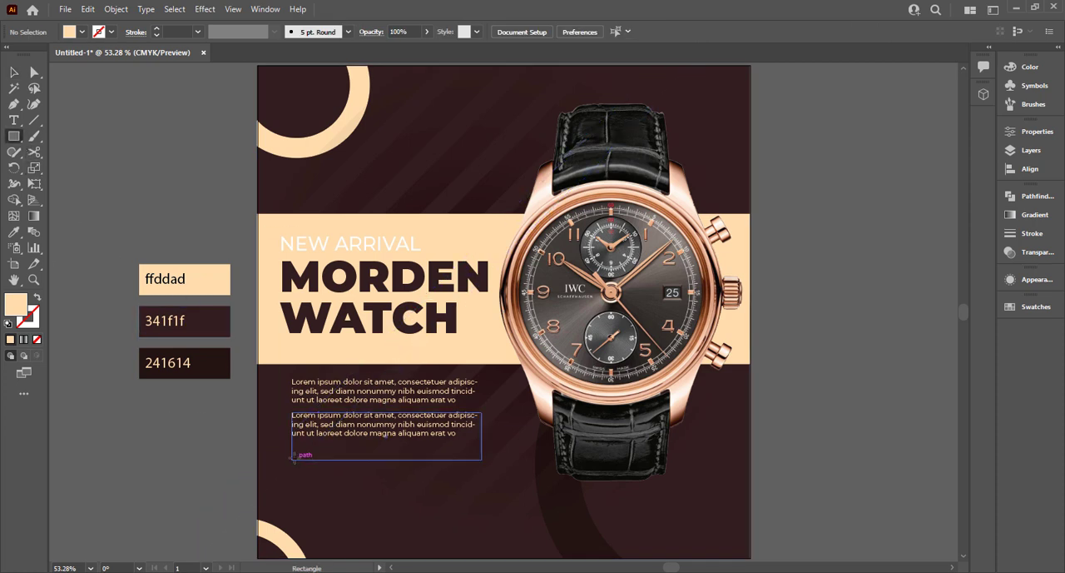
mouse_move(295, 459)
left_mouse_down()
mouse_move(310, 471)
mouse_move(452, 486)
mouse_move(412, 482)
left_mouse_up()
left_click(13, 73)
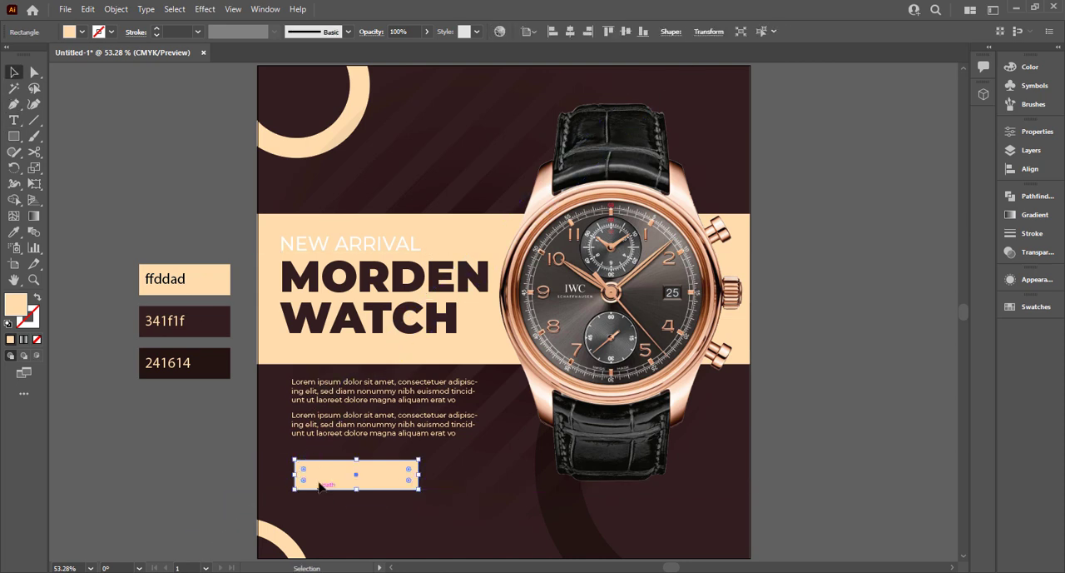
left_click_drag(319, 489, 325, 468)
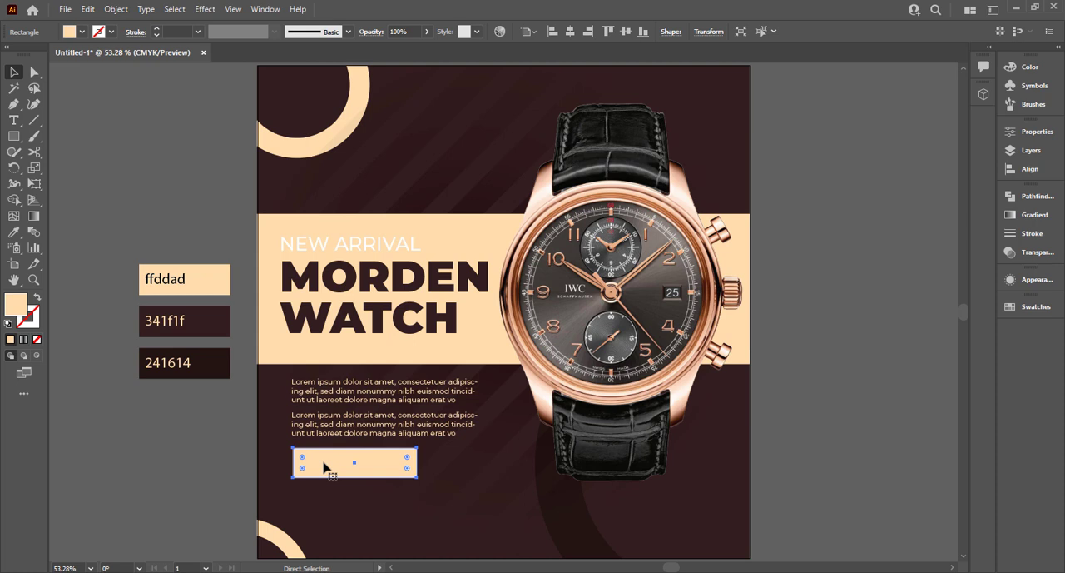
Add a small square against the right end of the cream bar and fill it with the dark 241614 swatch color.
left_click_drag(293, 461, 448, 471)
key("i")
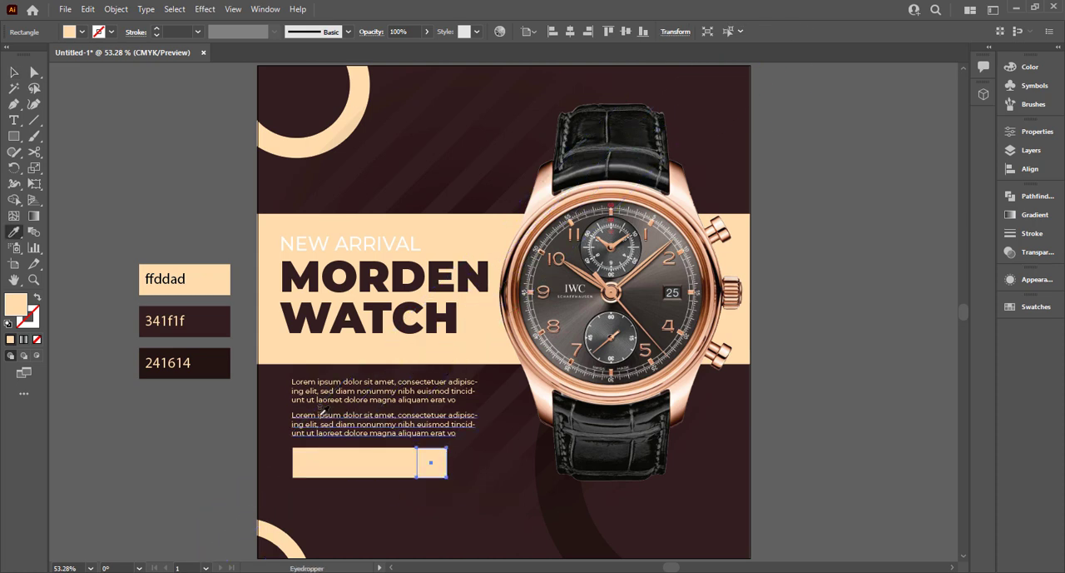
left_click(219, 363)
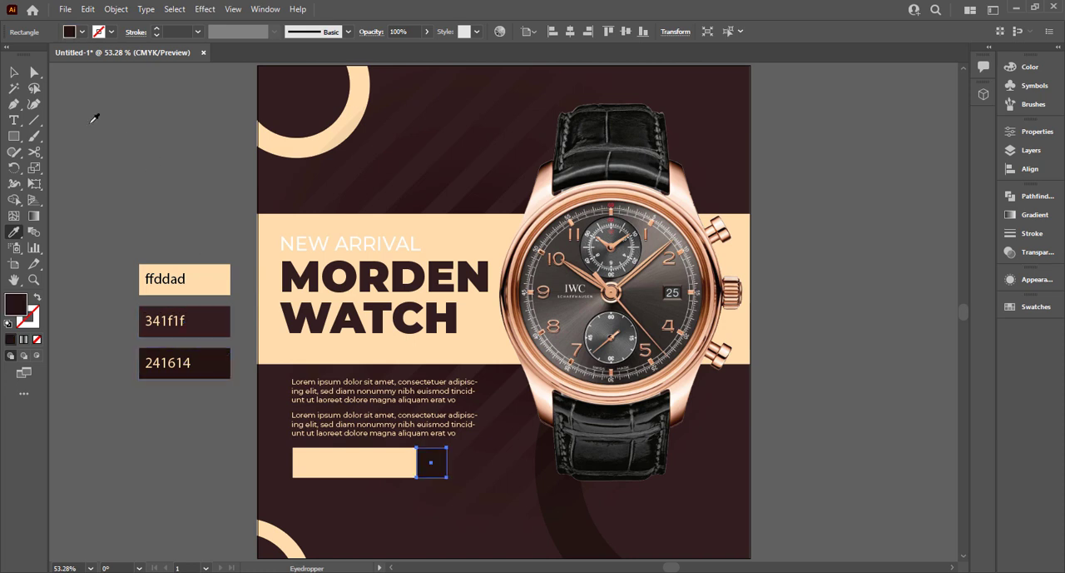
left_click(19, 75)
left_click(106, 332)
Place a smaller copy of the cream bar below the watch and round its corners fully into a pill shape.
left_click_drag(360, 462, 592, 509)
key("a")
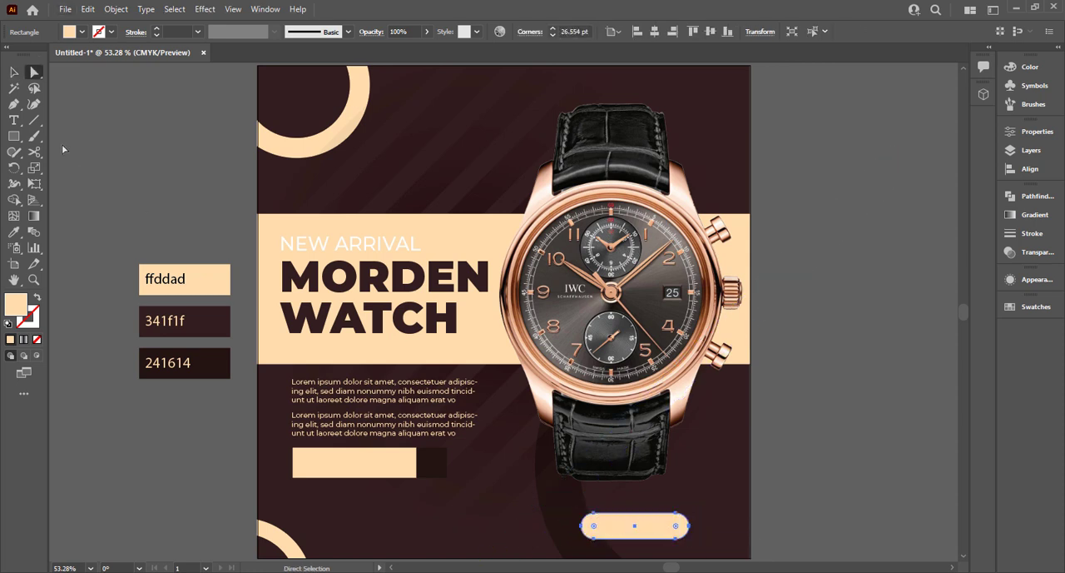
left_click(14, 73)
left_click(142, 214)
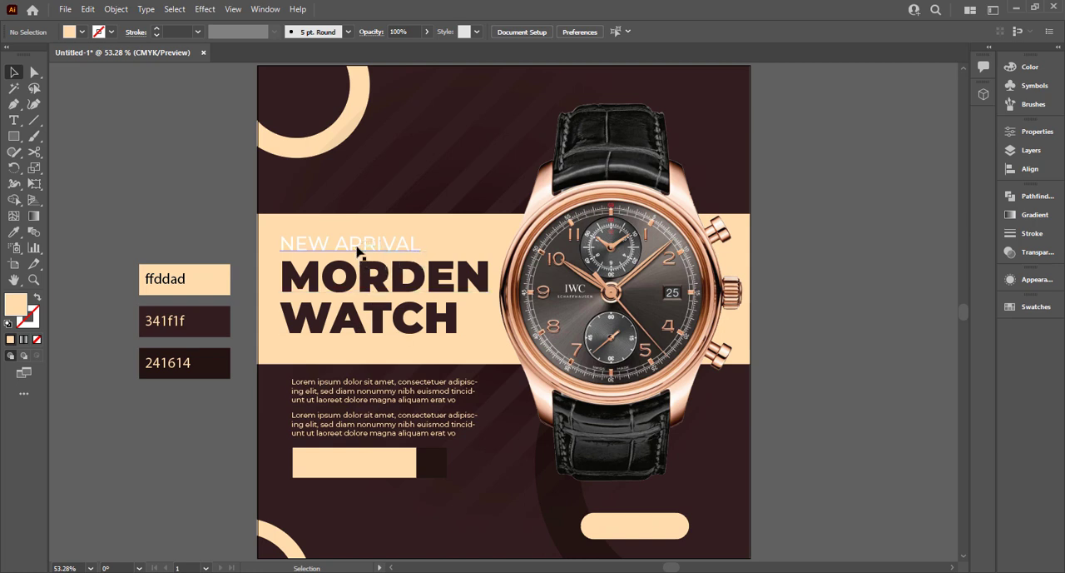
Duplicate the NEW ARRIVAL text onto the cream button bar and bring the copy to the front.
left_click_drag(360, 253, 370, 463)
right_click(378, 464)
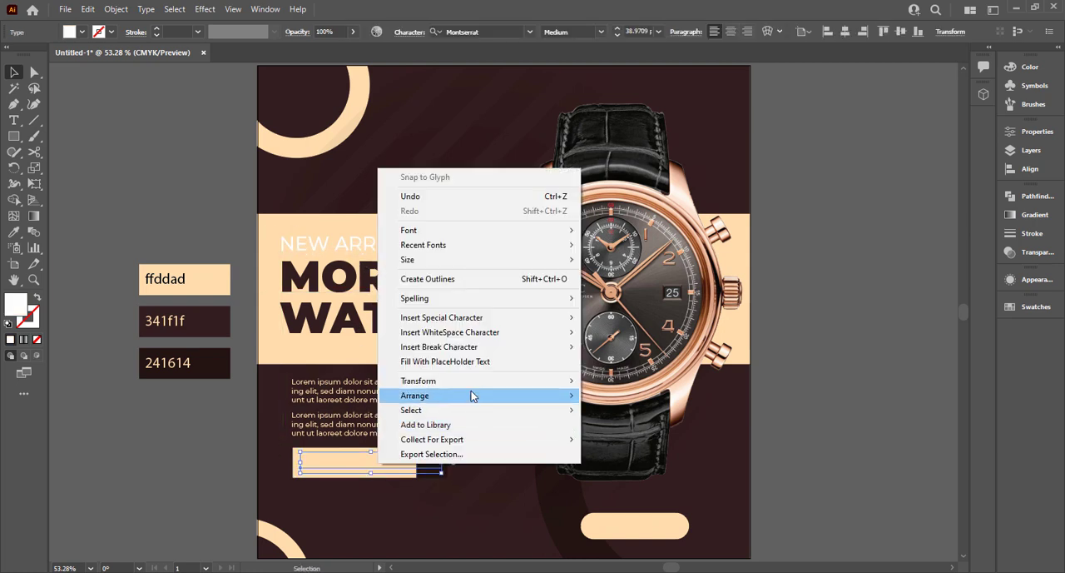
mouse_move(467, 396)
left_click(601, 396)
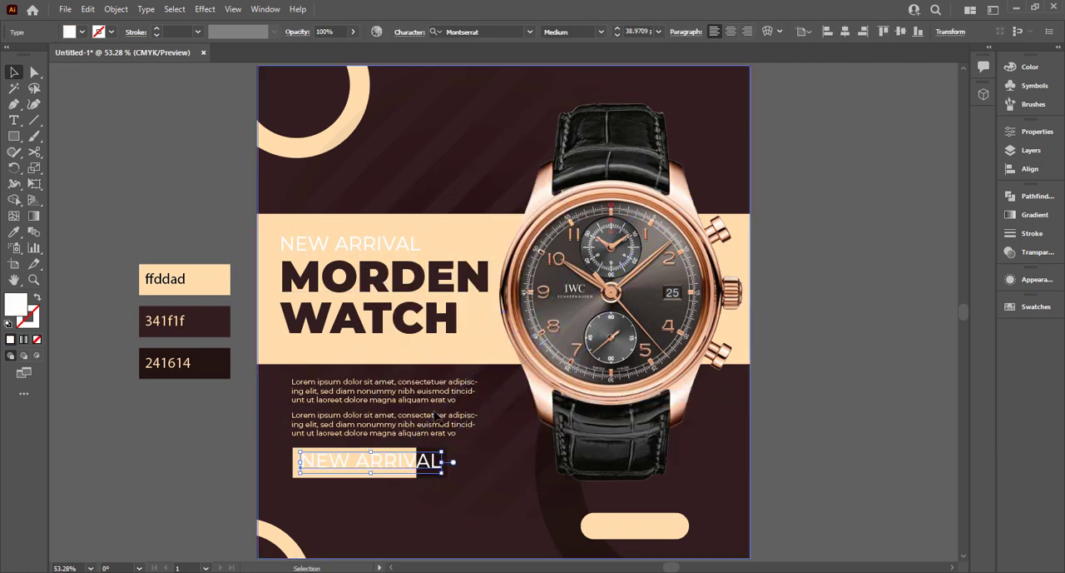
Recolor the button text with the dark brown 341f1f swatch color.
key("i")
left_click(184, 321)
left_click(14, 73)
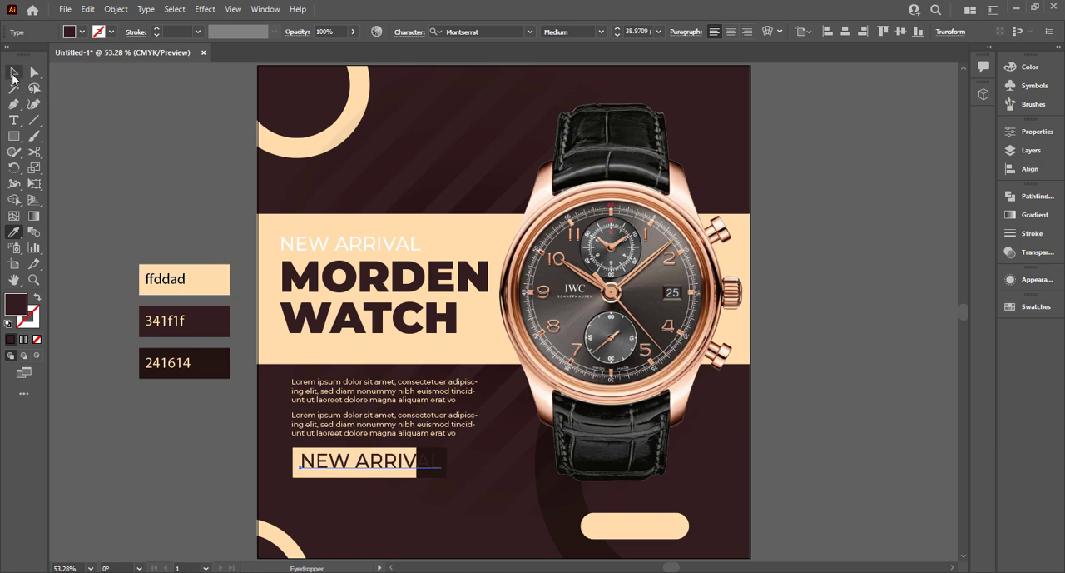
Change the button text to SHOP MORE and set its weight to SemiBold.
double_click(369, 464)
key("ctrl+a")
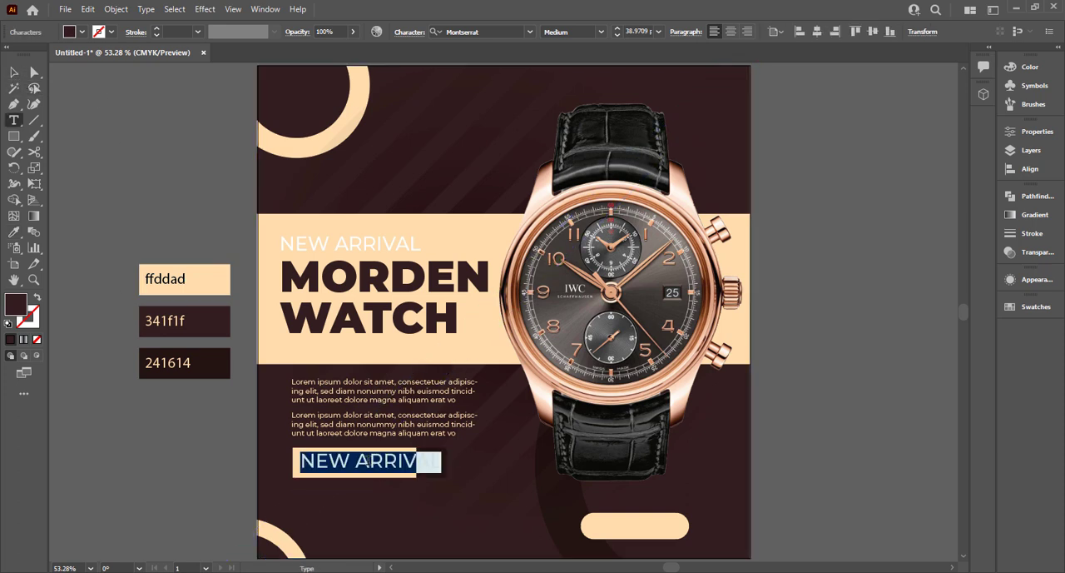
type("SHOP MORE")
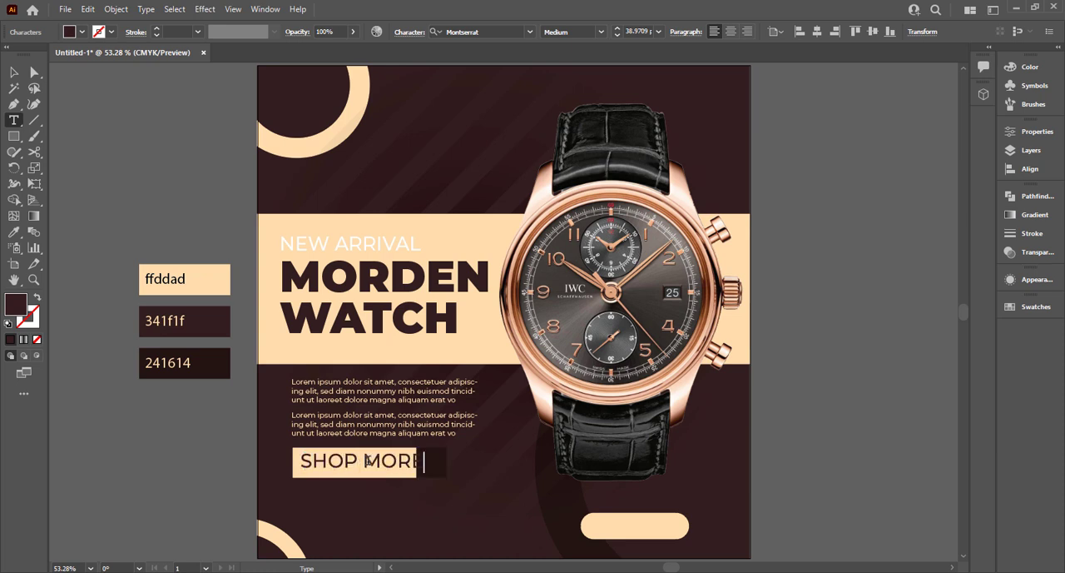
left_click(14, 72)
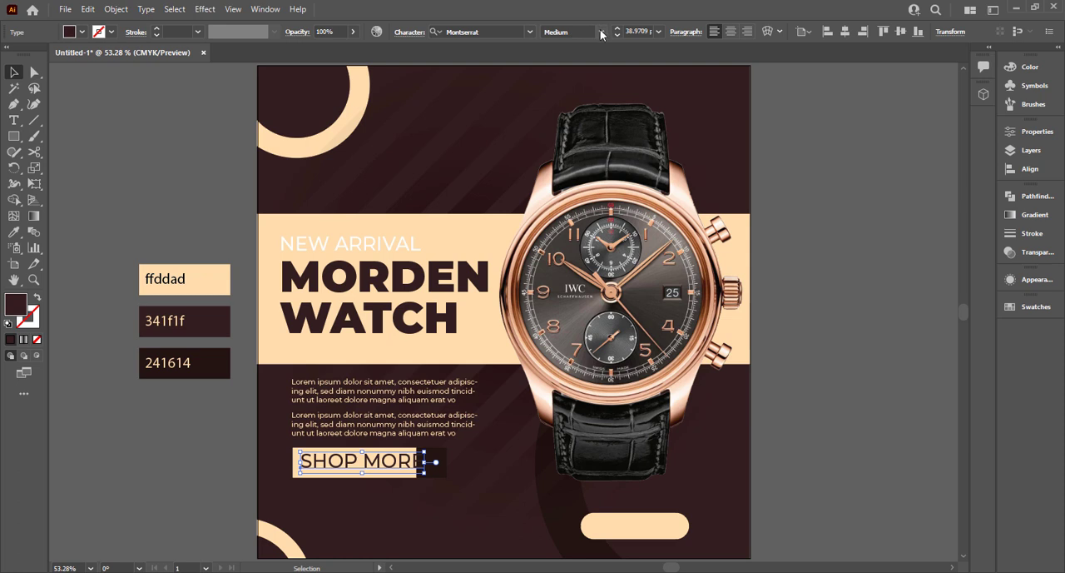
left_click(601, 33)
left_click(569, 186)
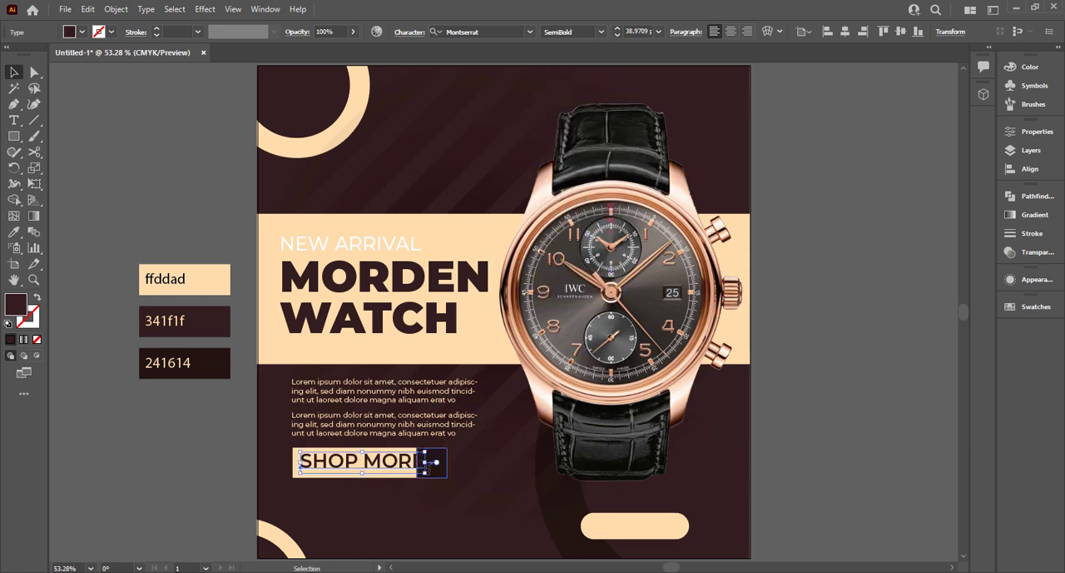
Scale down the SHOP MORE text and centre it horizontally with the cream button bar.
left_click_drag(426, 461, 407, 475)
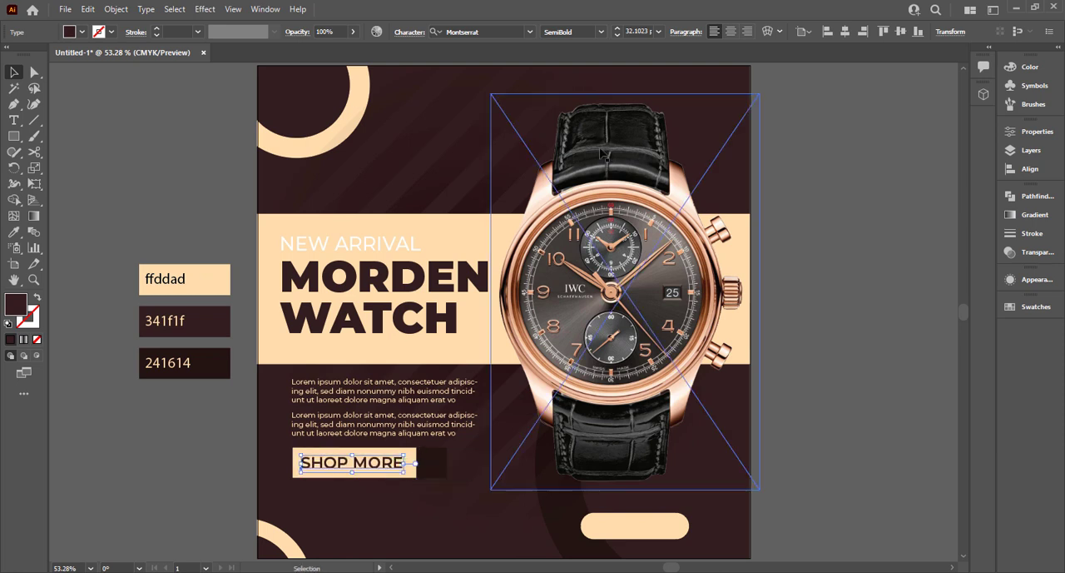
left_click(413, 456, "shift")
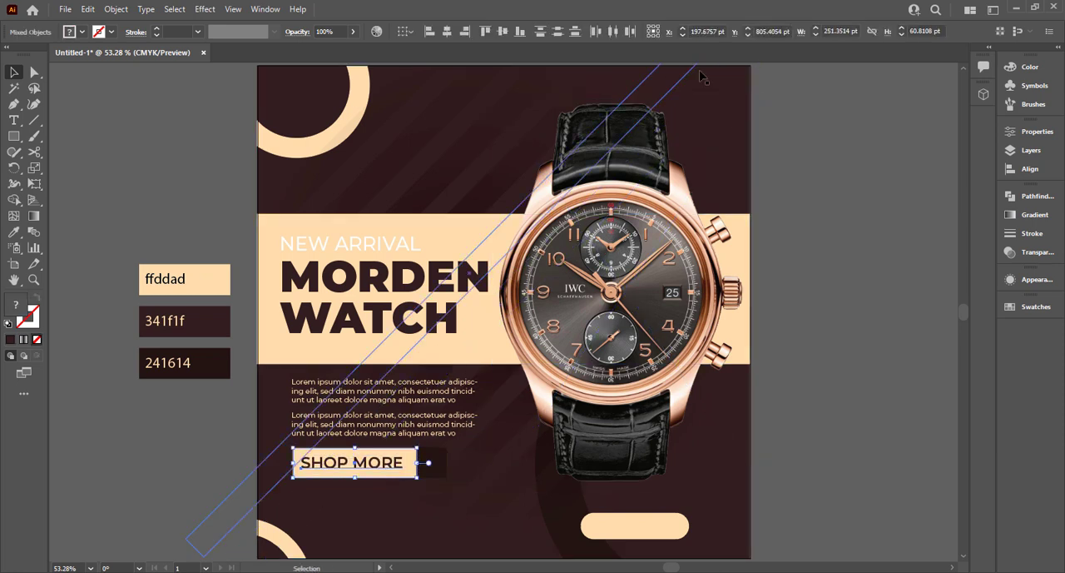
left_click(446, 31)
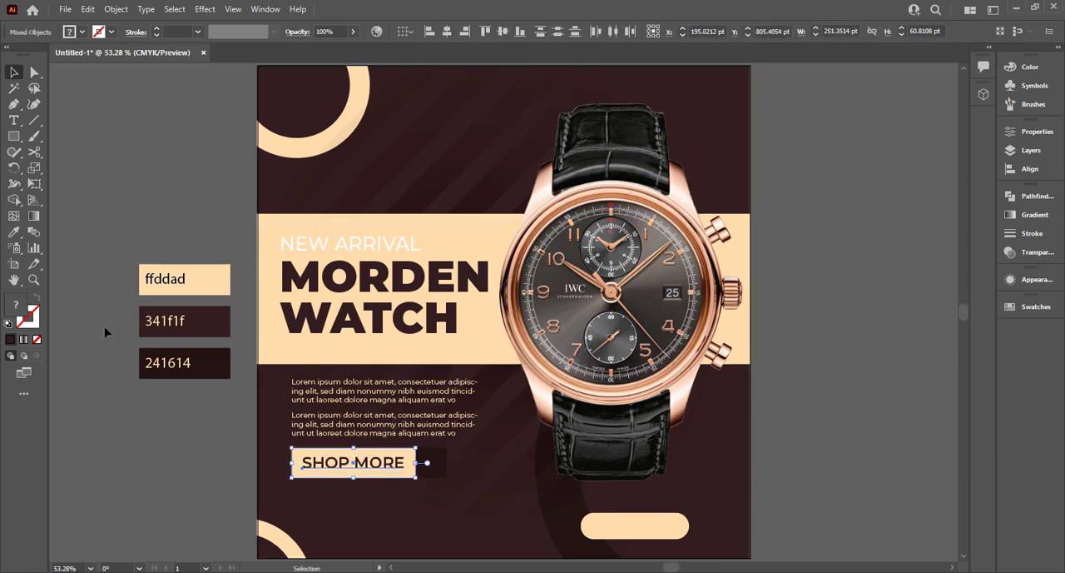
left_click(111, 373)
Move the dark square beside the button flush against the right edge of the cream bar.
scroll(385, 487, "up", 3)
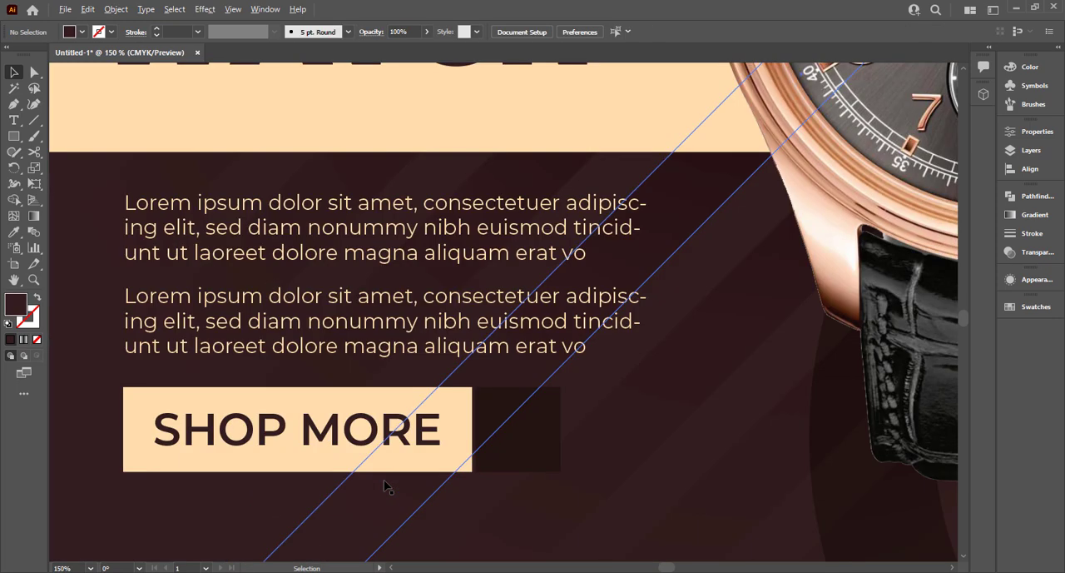
left_click(535, 445)
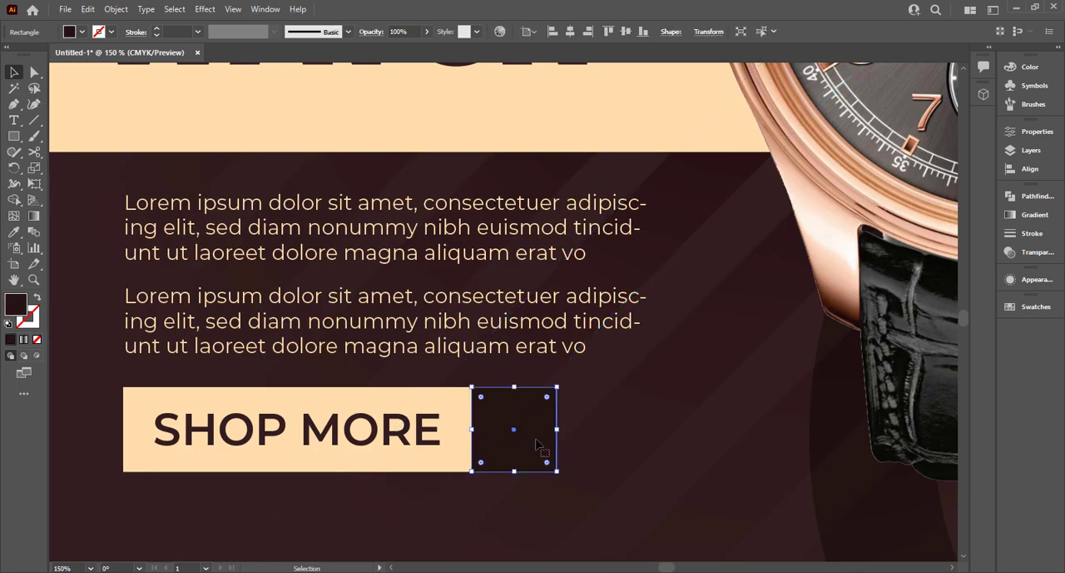
left_click(93, 434)
scroll(94, 435, "down", 2)
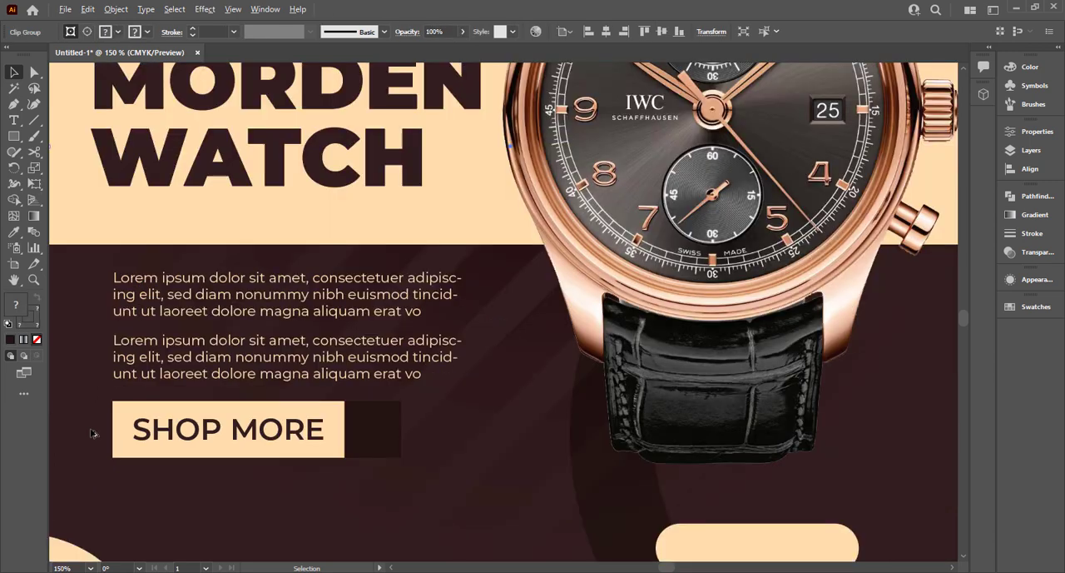
Create a three-pointed star with radii of 25 pt and 50 pt beside the artboard as a triangle.
key("space")
left_click_drag(168, 424, 425, 446)
left_click(152, 247)
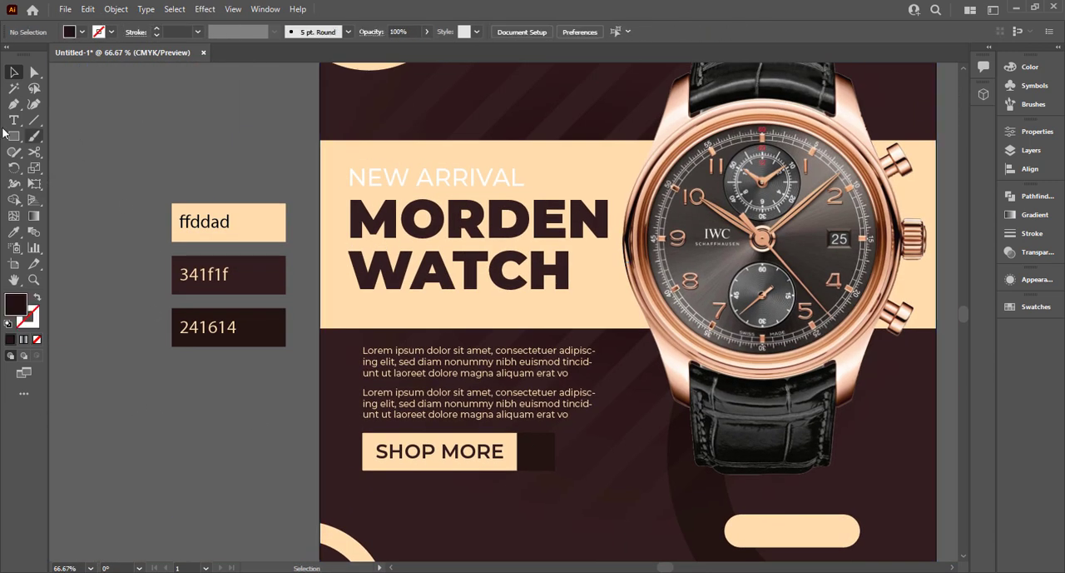
left_click(14, 138)
left_click(69, 200)
left_click(163, 445)
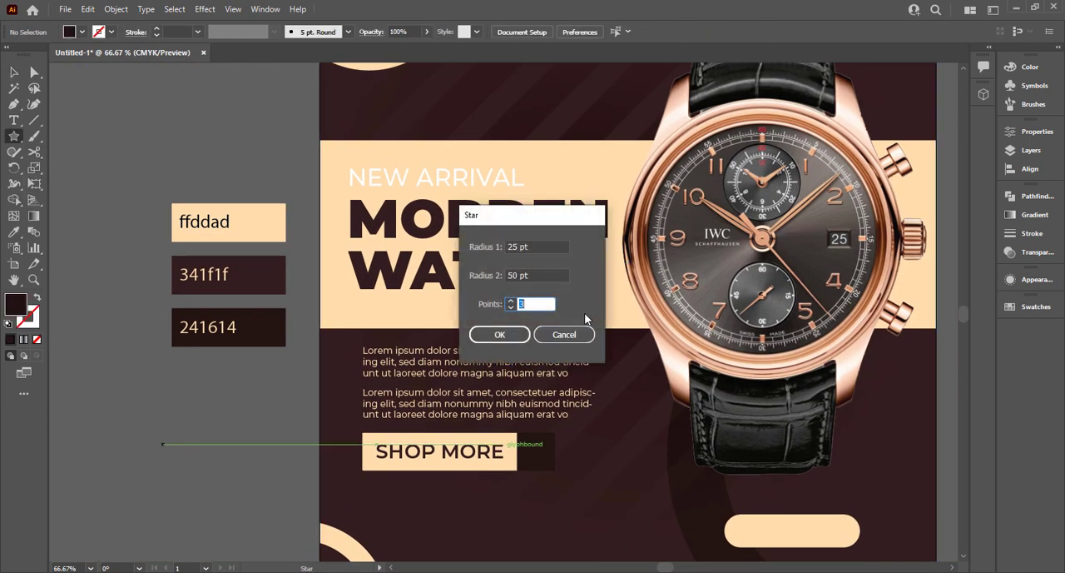
type("3")
key("Return")
Rotate the triangle to point right and give it a cream ffddad outline with no fill.
left_click(20, 75)
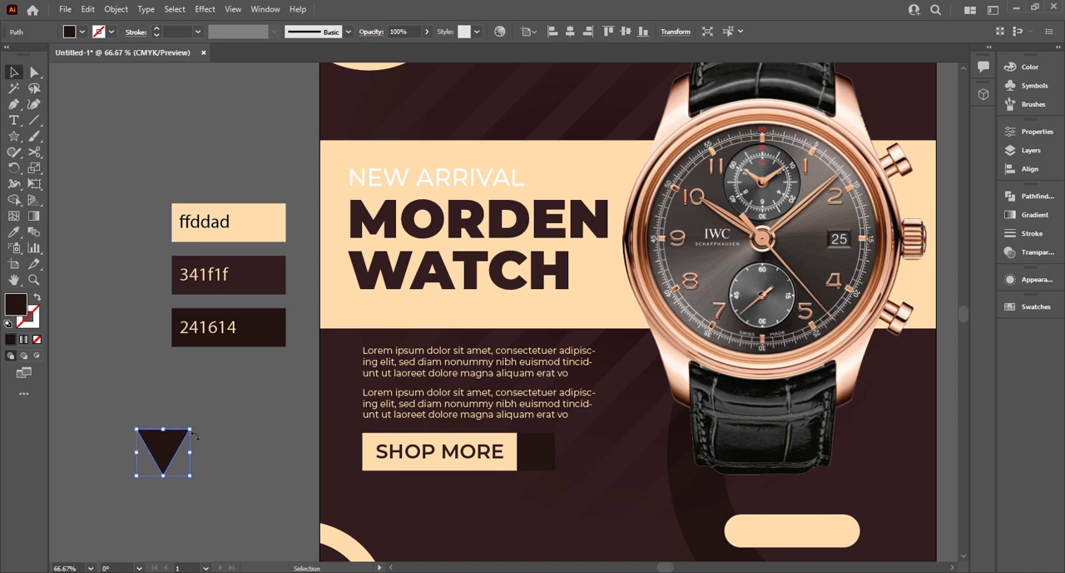
left_click_drag(194, 428, 112, 428)
key("i")
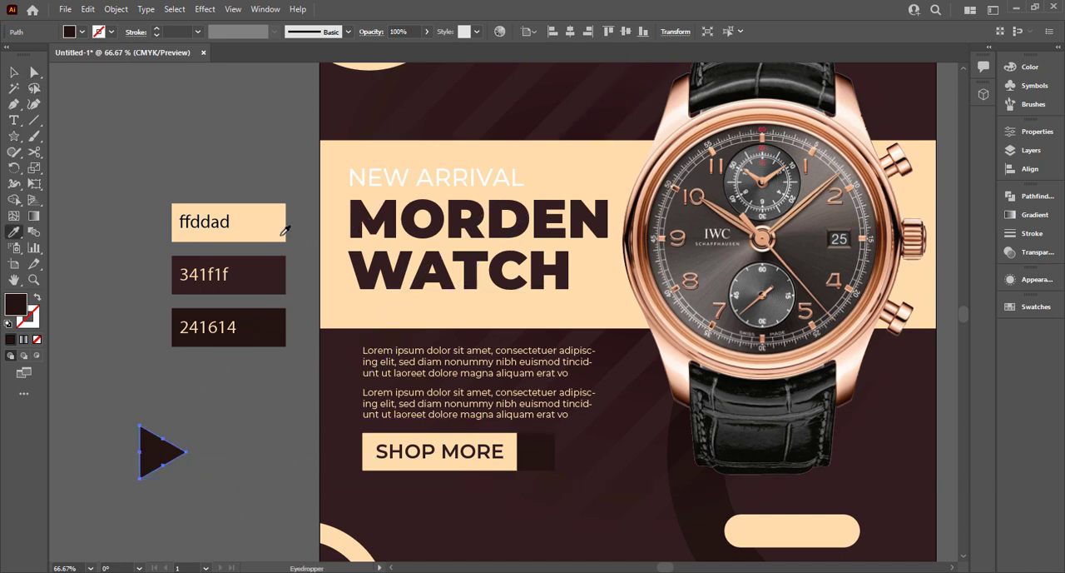
left_click(279, 226)
left_click(20, 75)
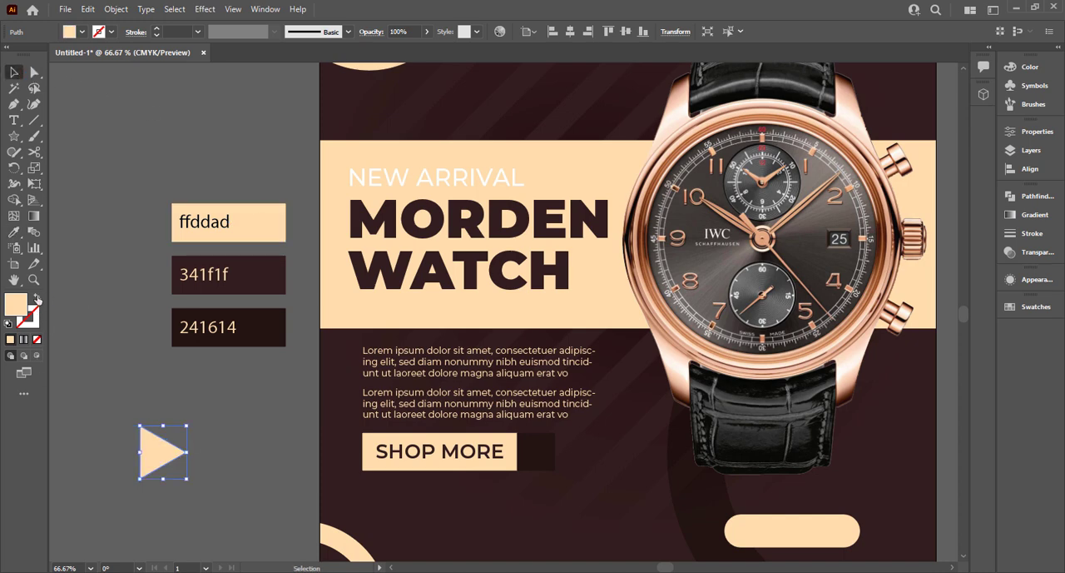
left_click(36, 298)
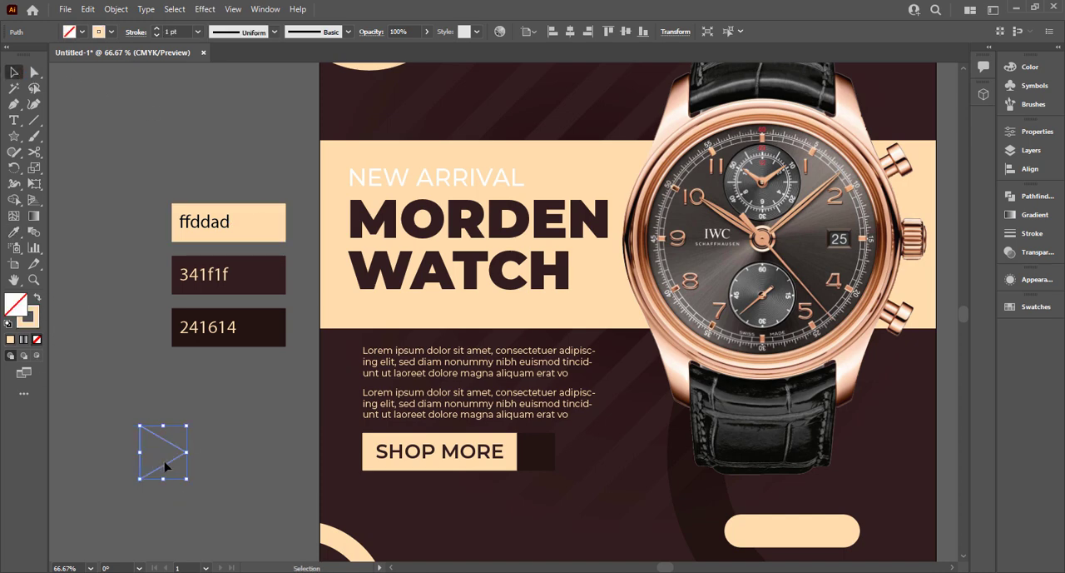
Duplicate the triangle slightly to its left and remove the copy's area with the Shape Builder, leaving an outlined chevron.
mouse_move(151, 466)
left_mouse_down()
mouse_move(165, 468)
mouse_move(147, 468)
left_mouse_up()
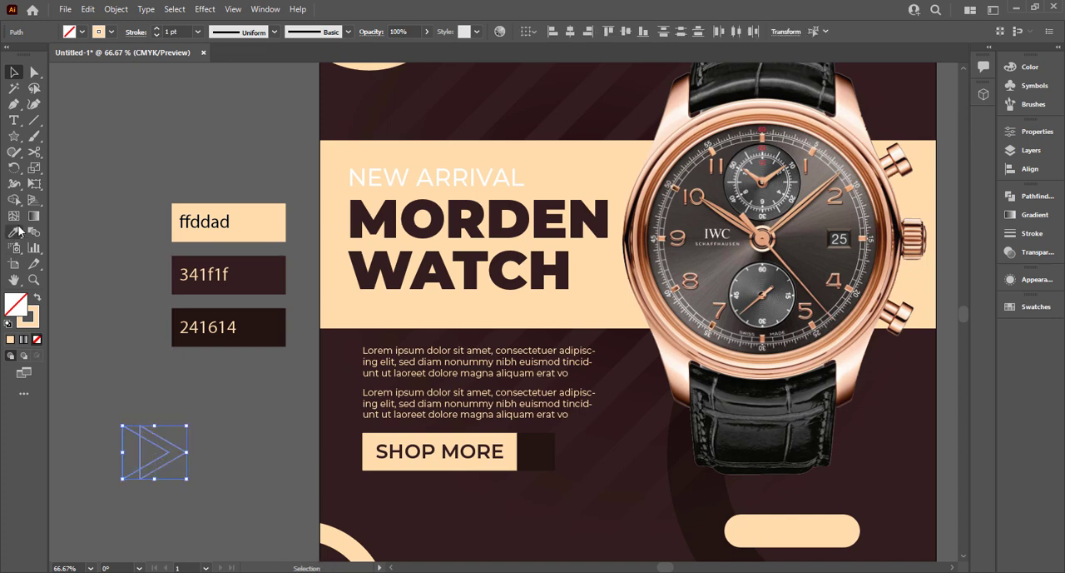
left_click(14, 199)
scroll(140, 425, "up", 4)
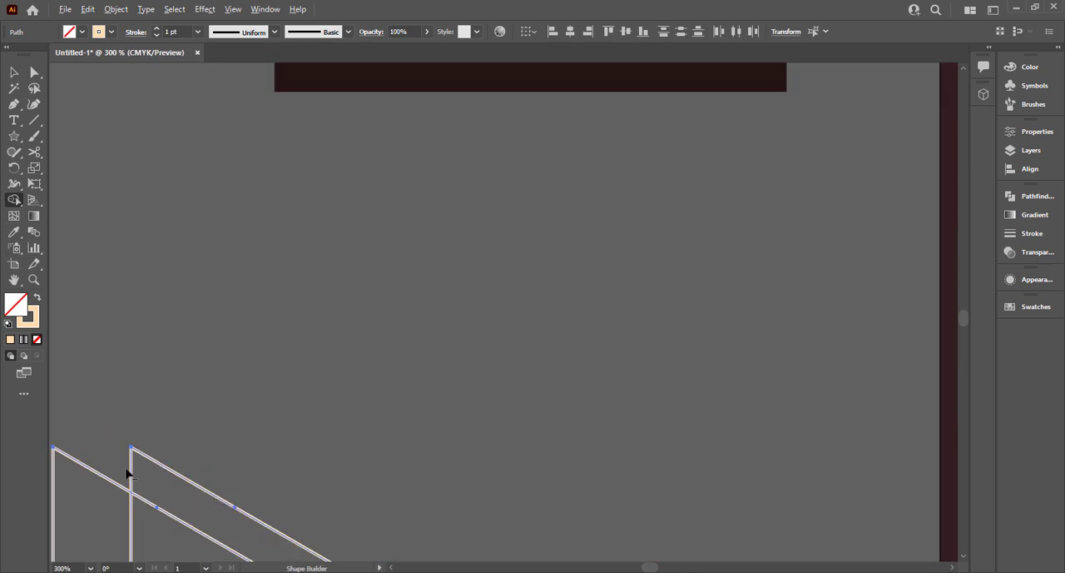
scroll(131, 471, "down", 4)
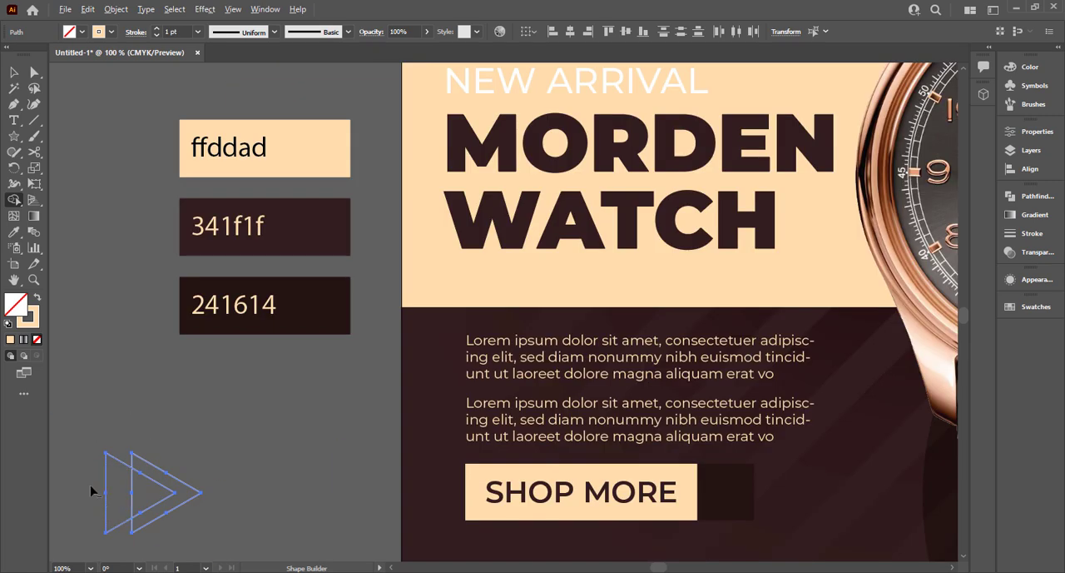
left_click(142, 499, "alt")
left_click(12, 72)
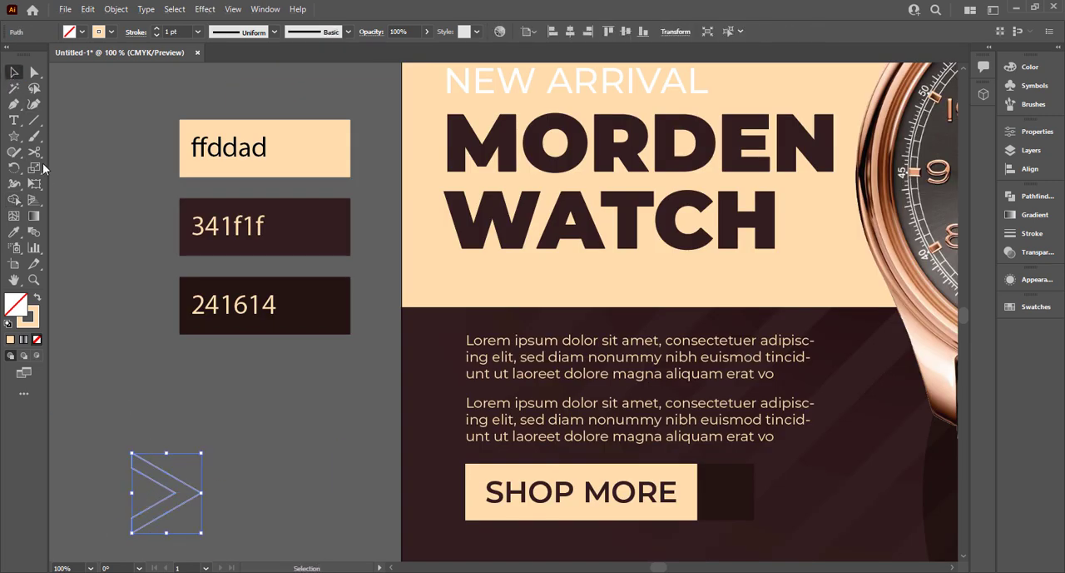
Cut the chevron outline at the corners of its two open ends with the Scissors tool.
left_click(35, 152)
left_click(93, 167)
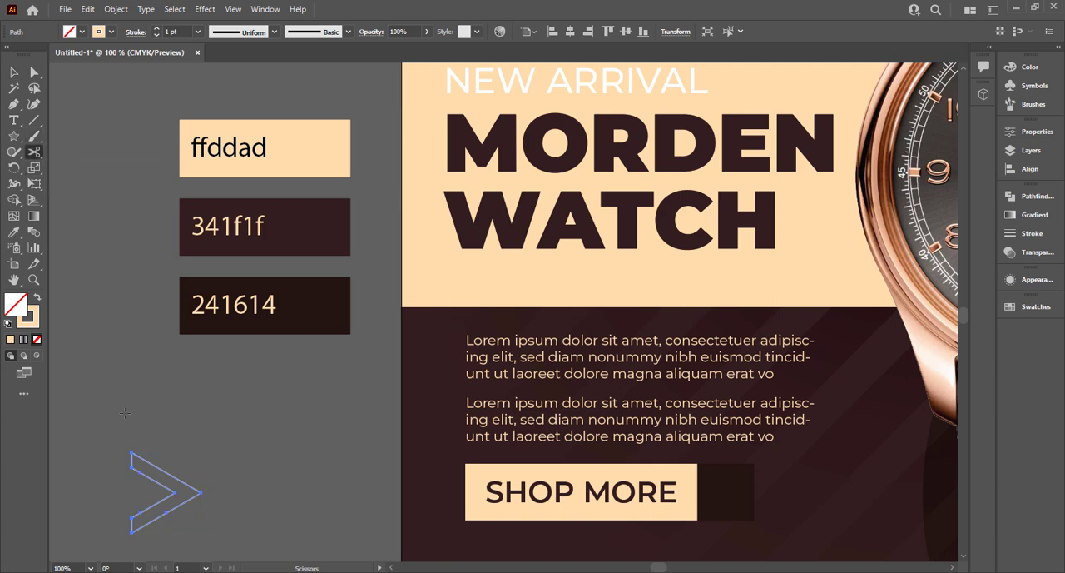
scroll(113, 453, "up", 5)
left_click(228, 457)
scroll(224, 464, "down", 3)
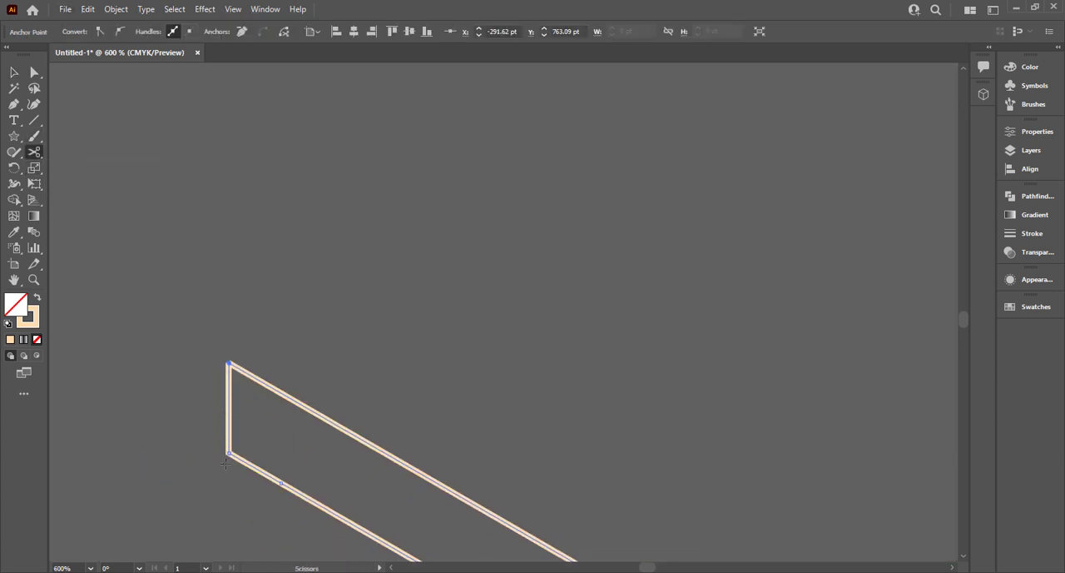
scroll(227, 453, "down", 3)
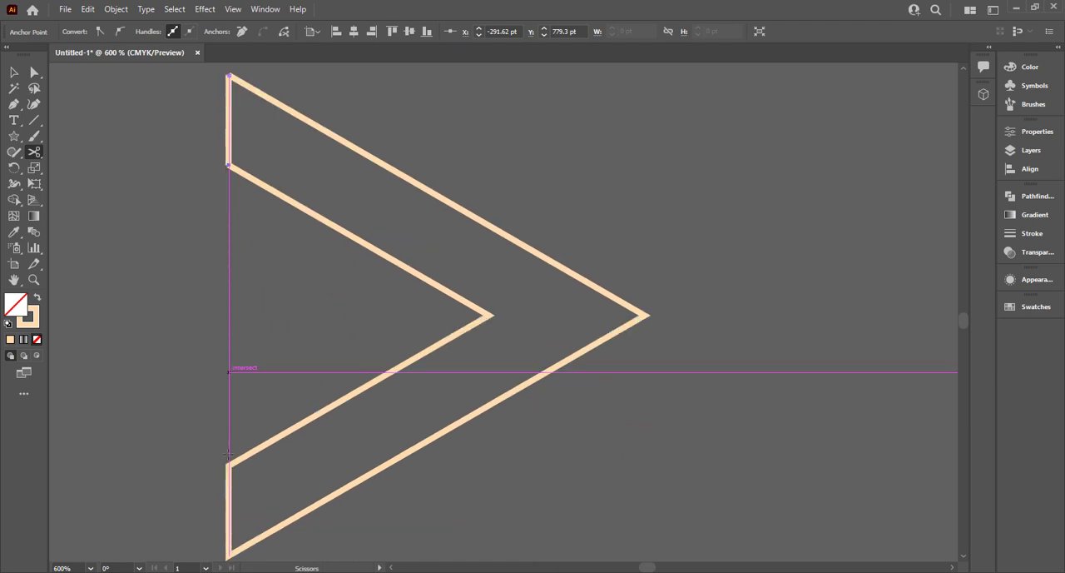
left_click(229, 550)
left_click(229, 552)
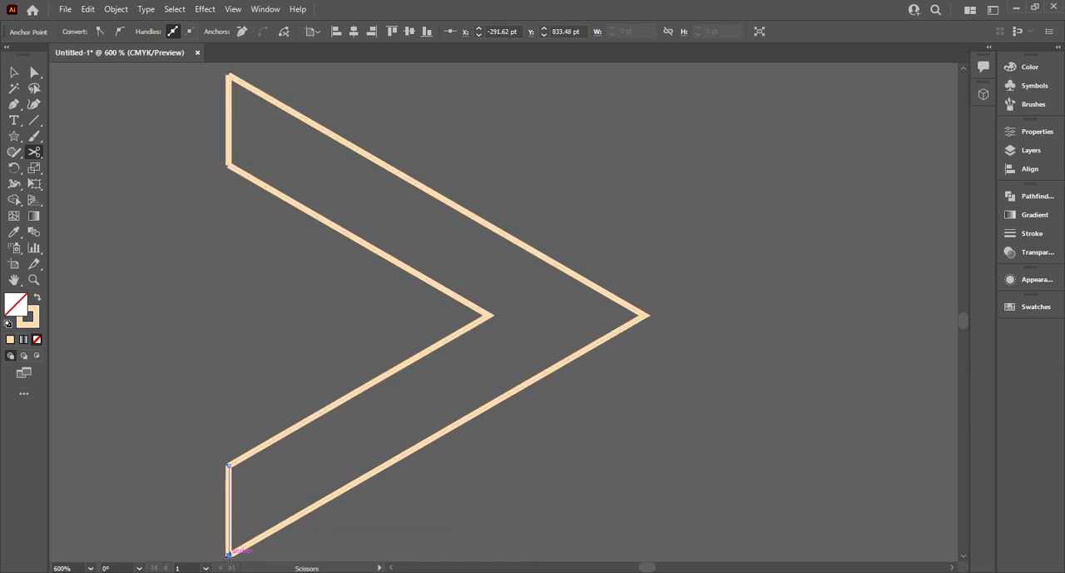
left_click(204, 524)
key("Return")
Delete the short vertical segments closing both ends of the chevron, leaving two separate angled lines.
key("v")
left_click(207, 517)
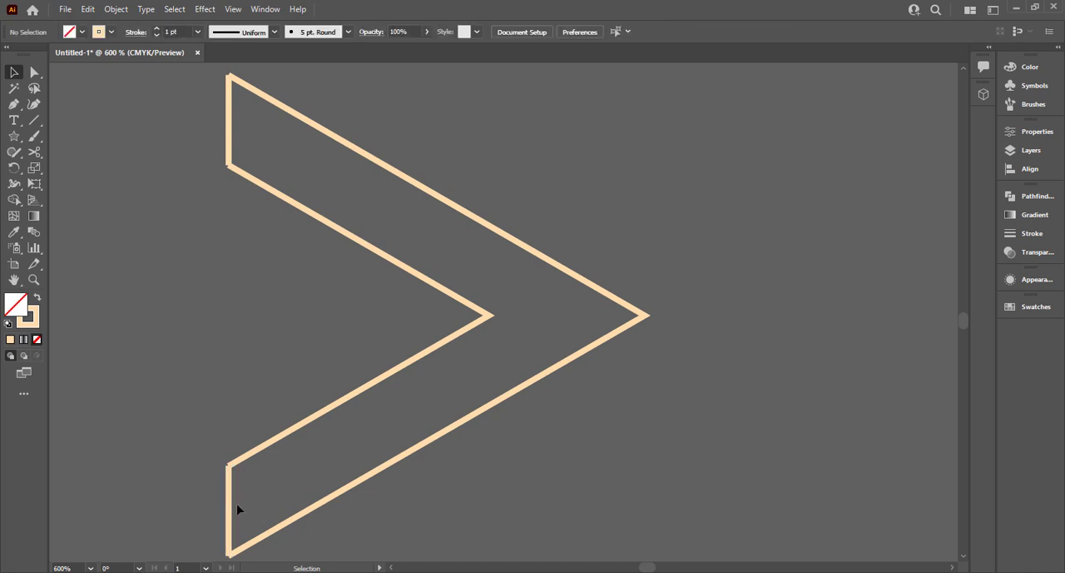
left_click(228, 507)
key("Delete")
scroll(194, 245, "up", 2)
key("Delete")
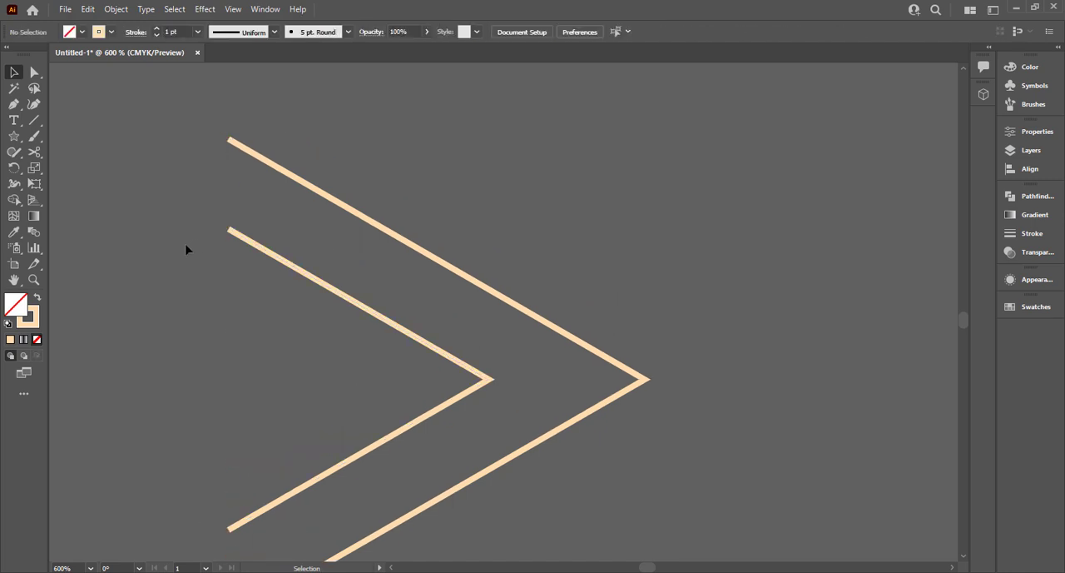
Select both chevron lines and reduce their width by about half, and their height by a smaller amount.
scroll(186, 249, "down", 1)
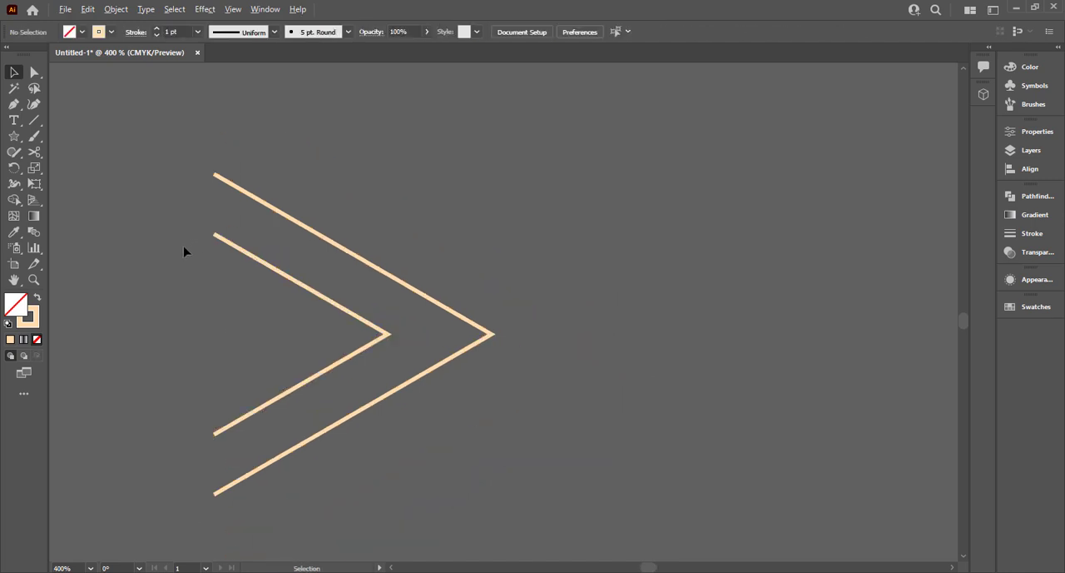
key("ctrl+a")
key("a")
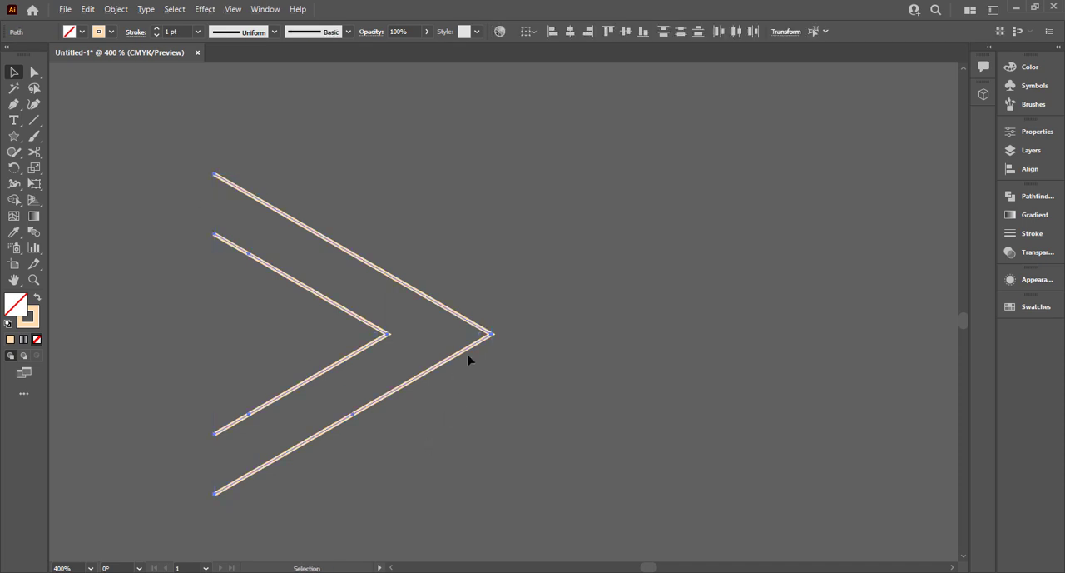
left_click_drag(492, 333, 417, 334)
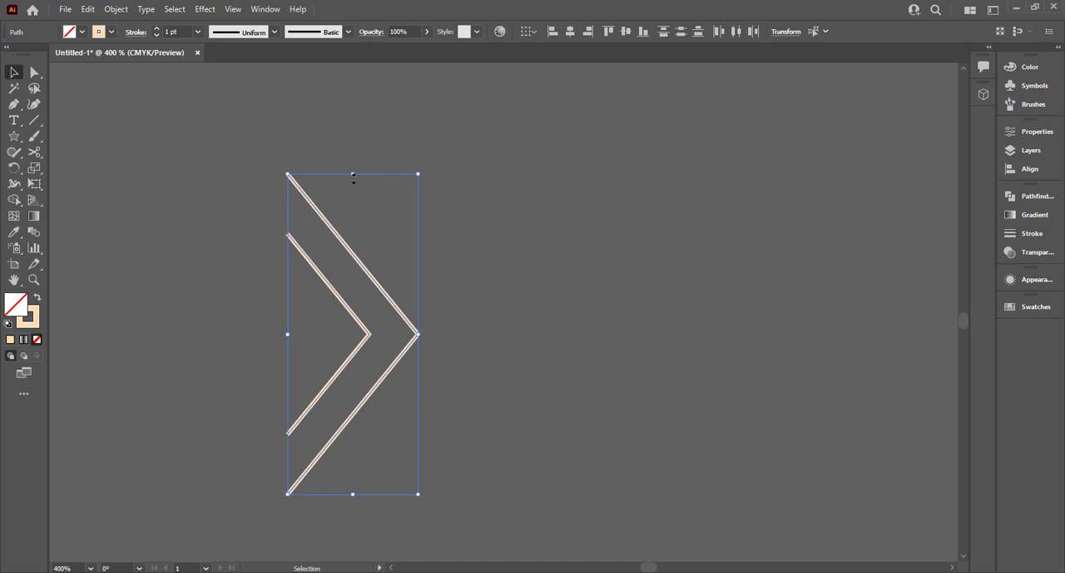
left_click_drag(352, 178, 347, 247)
Move the two chevron lines onto the dark square beside SHOP MORE and group them.
key("ctrl+0")
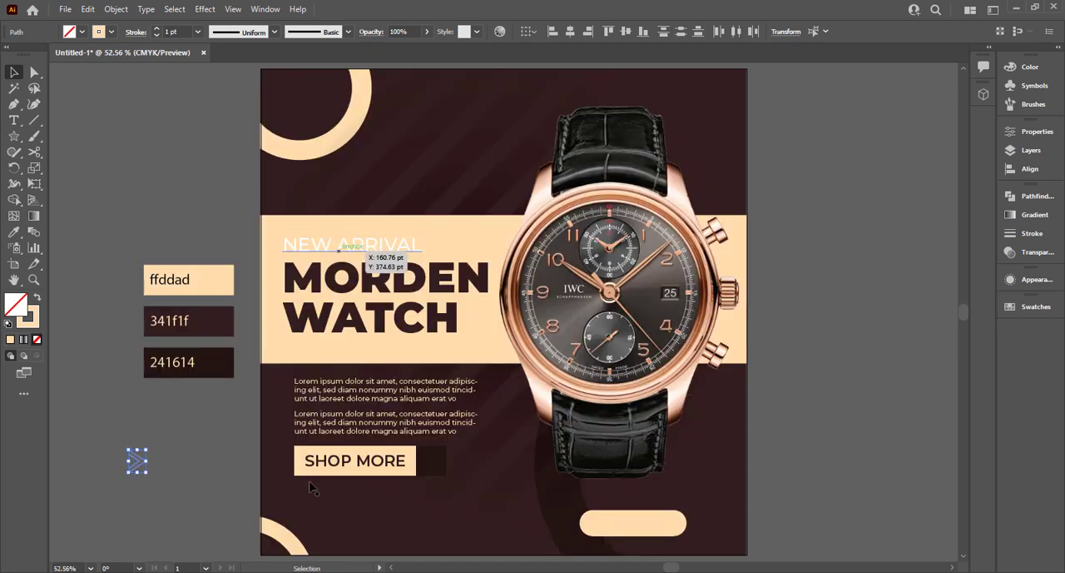
left_click_drag(137, 461, 409, 460)
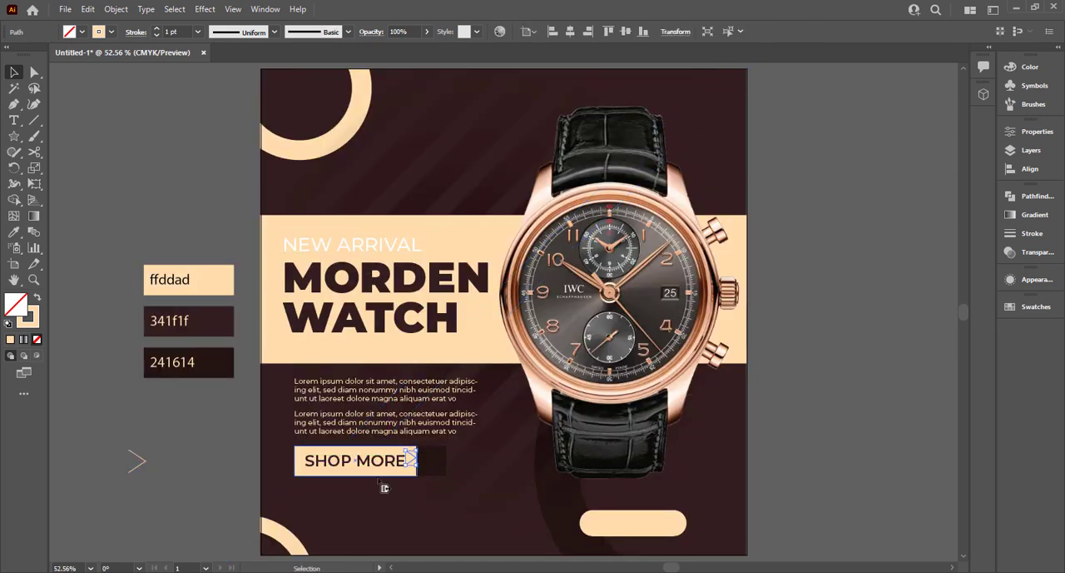
key("ctrl+z")
left_click_drag(100, 432, 436, 467)
key("ctrl+g")
Centre the double chevron in the dark square and scale it down slightly.
scroll(436, 467, "up", 5)
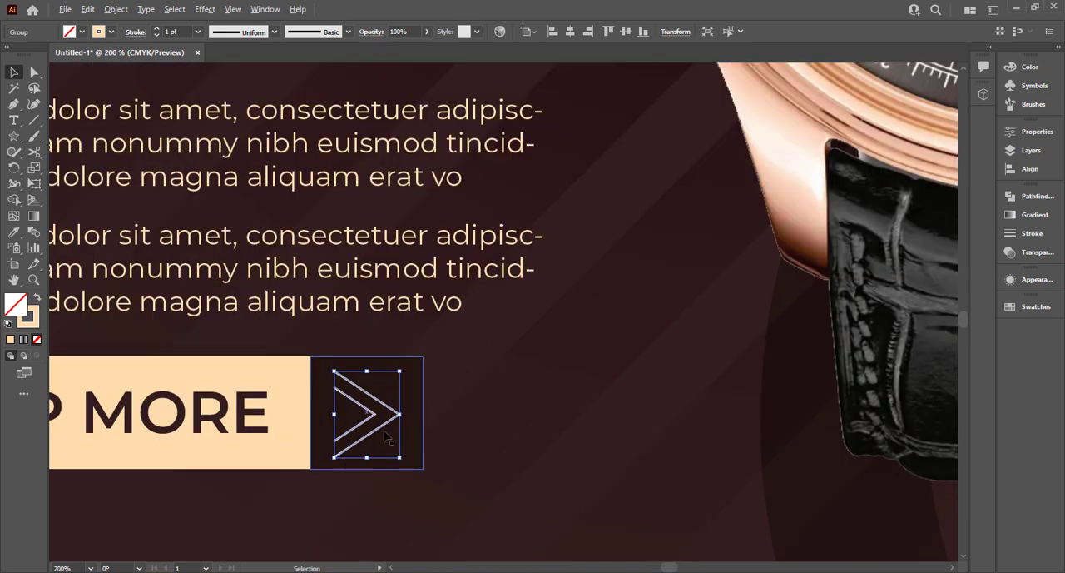
left_click_drag(384, 423, 390, 423)
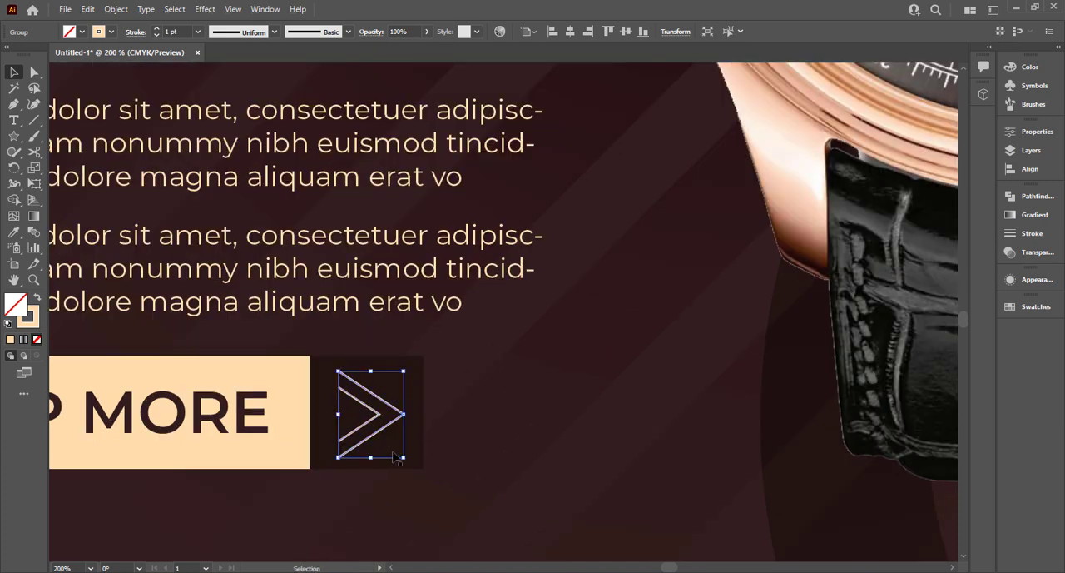
left_click_drag(404, 458, 402, 457)
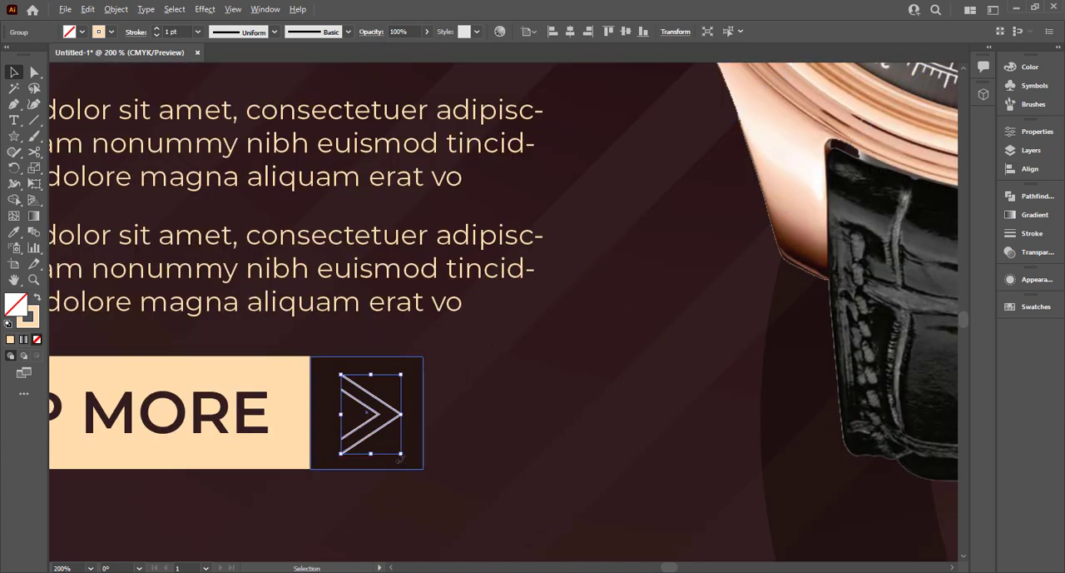
scroll(402, 458, "down", 4)
scroll(164, 456, "up", 1)
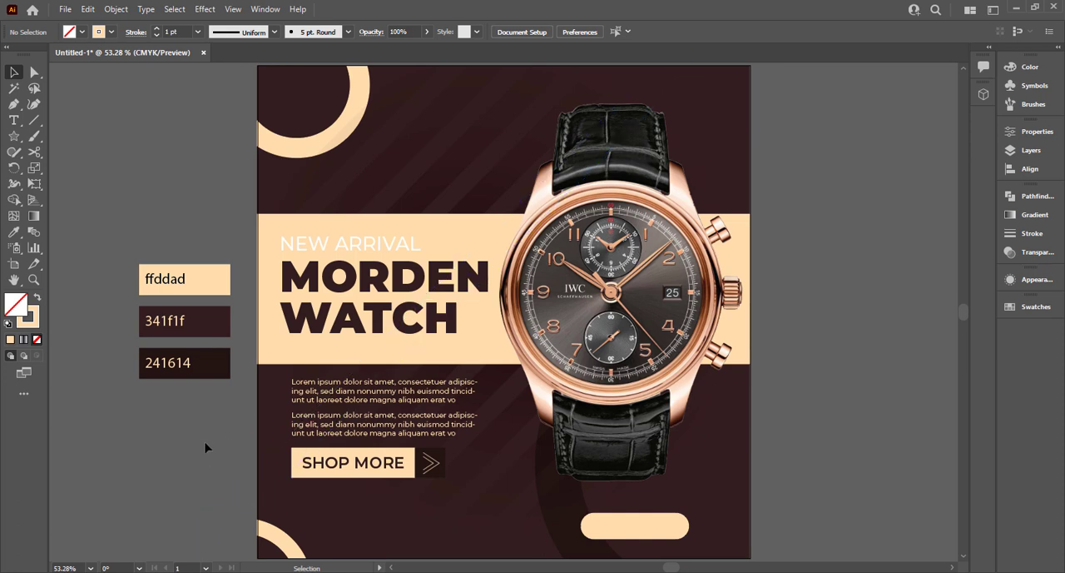
Lock the clipped background artwork.
left_click_drag(265, 533, 267, 535)
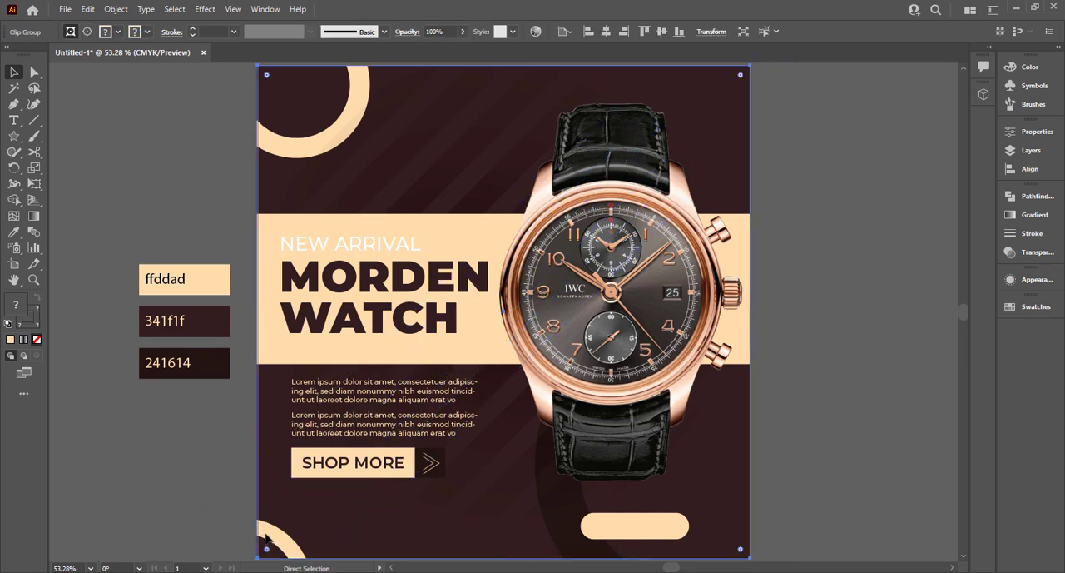
key("ctrl+2")
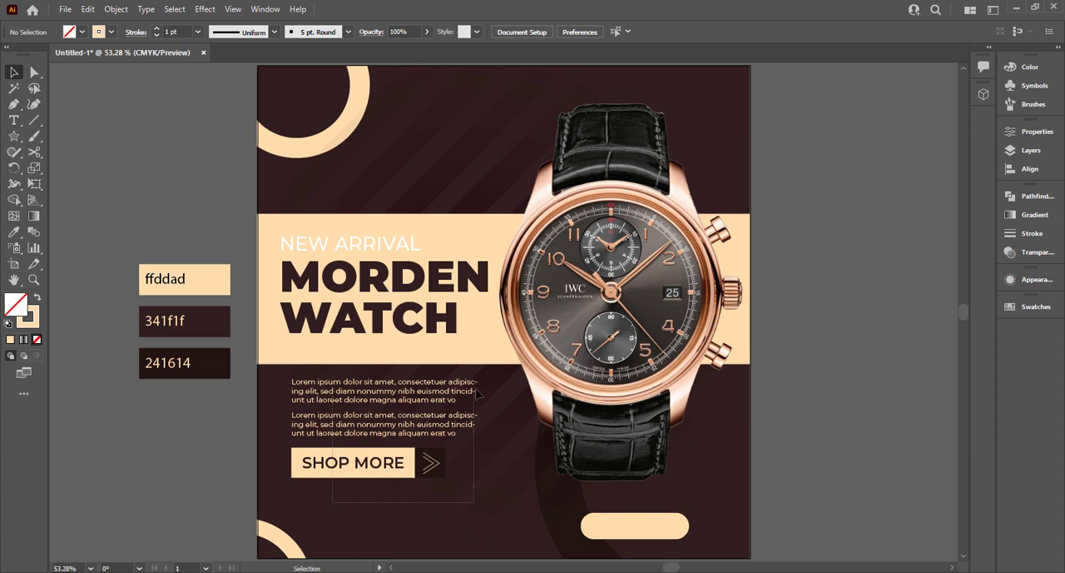
Move the paragraphs and SHOP MORE button down together, and shift the cream pill toward the artboard's lower-right corner.
left_click(479, 392)
left_click_drag(426, 394, 420, 430)
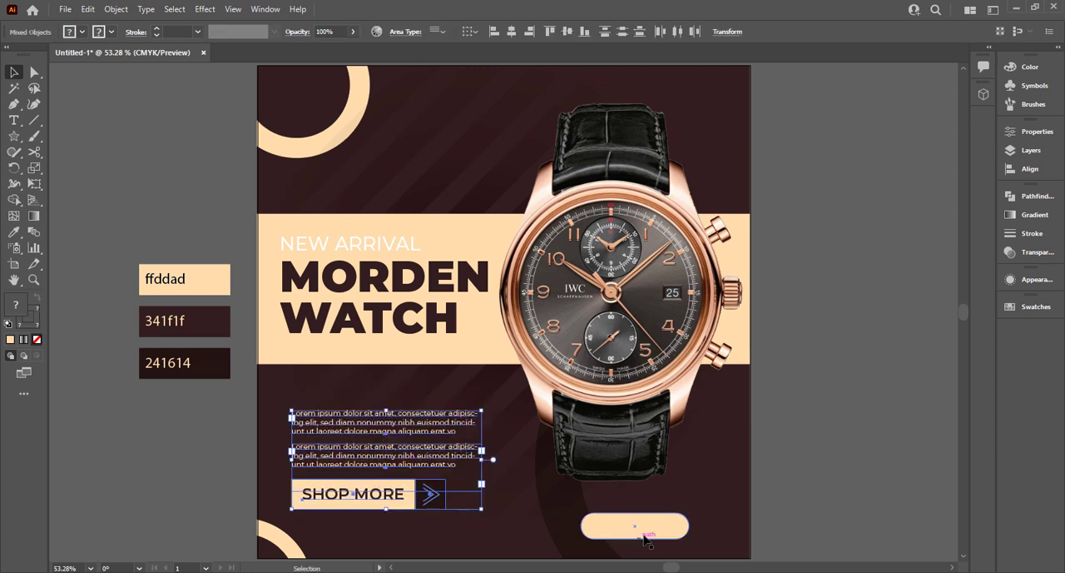
left_click_drag(643, 537, 673, 545)
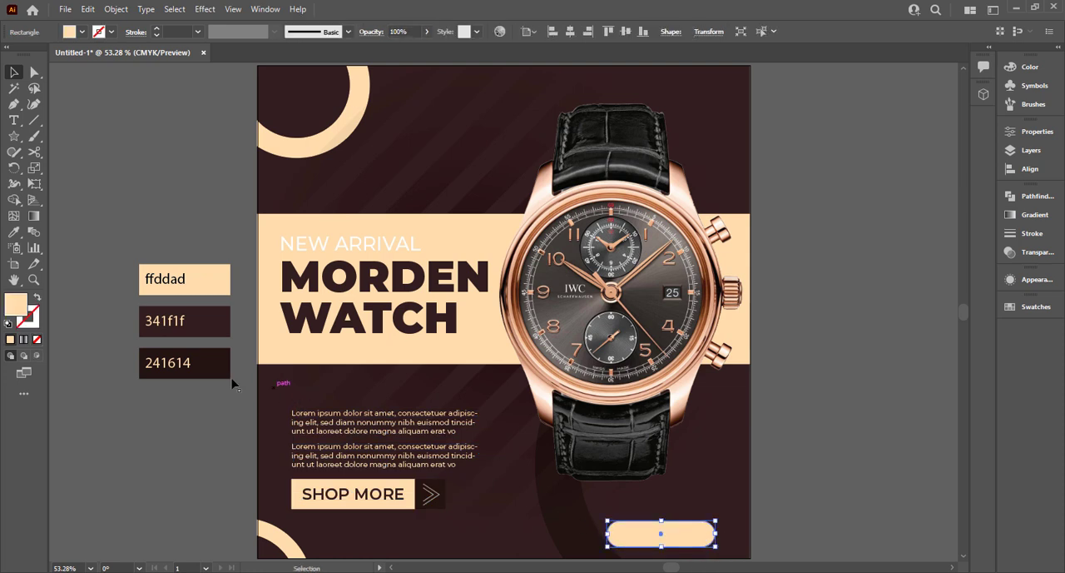
Shift the two paragraphs and the SHOP MORE button slightly further down as one selection.
left_click(375, 504)
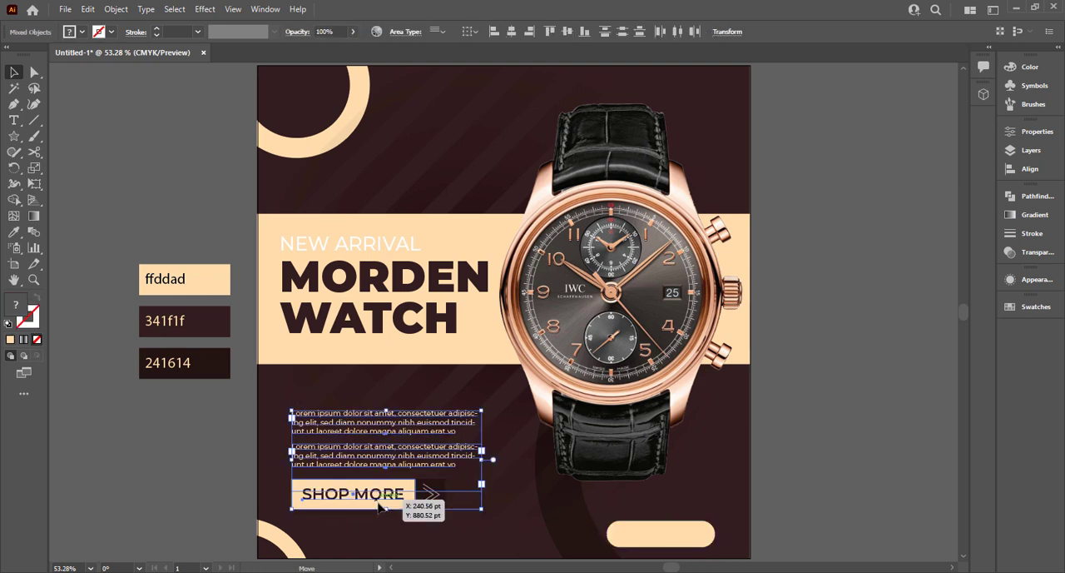
left_click_drag(379, 506, 380, 509)
left_click(235, 470)
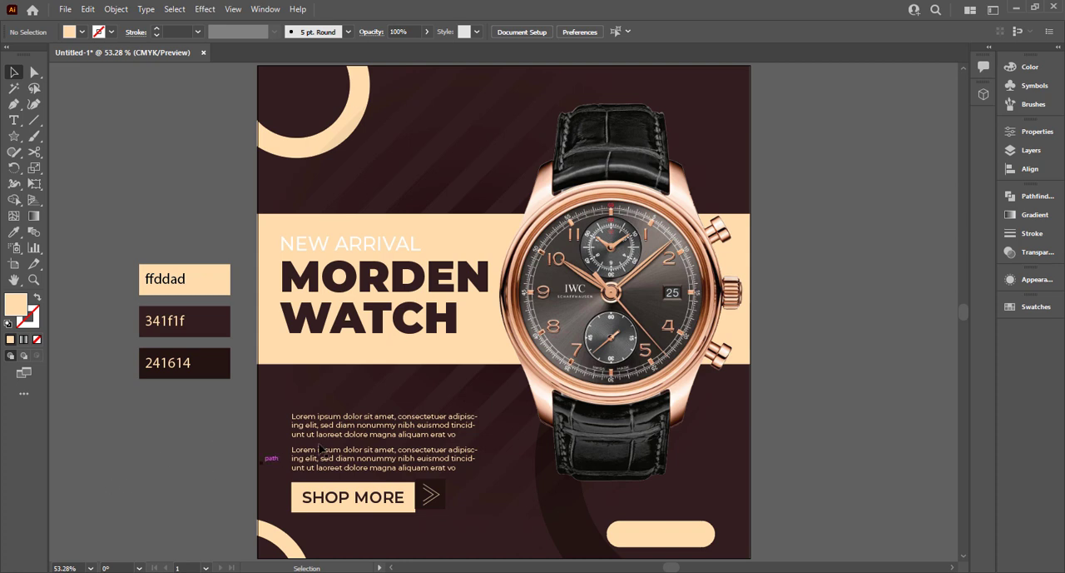
Draw a cream tab about 195 by 62 pt from the artboard's left edge below the headline band, and round its two right corners.
right_click(23, 138)
left_click(66, 137)
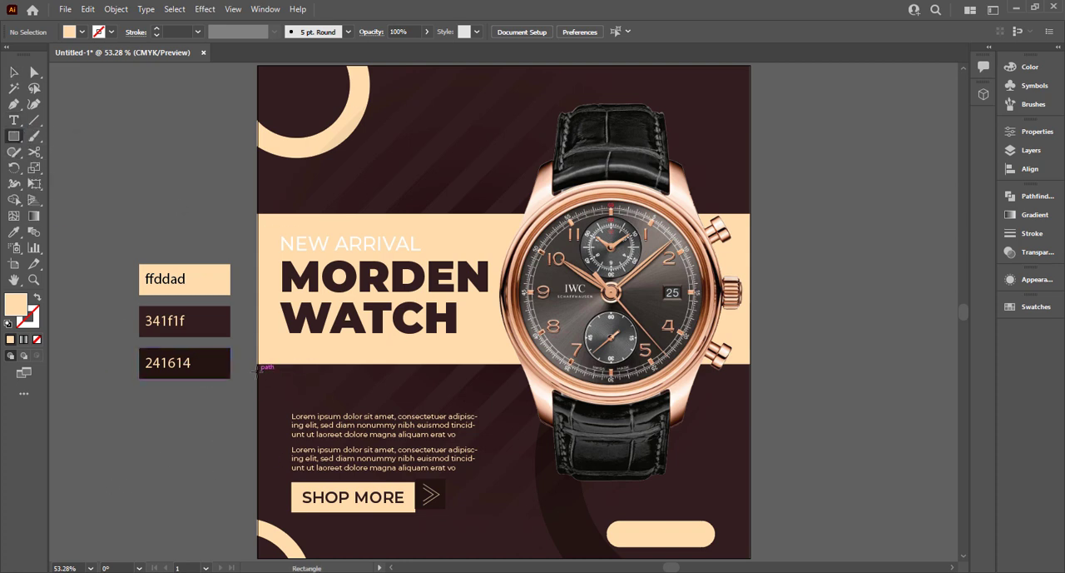
left_click_drag(258, 371, 353, 401)
key("a")
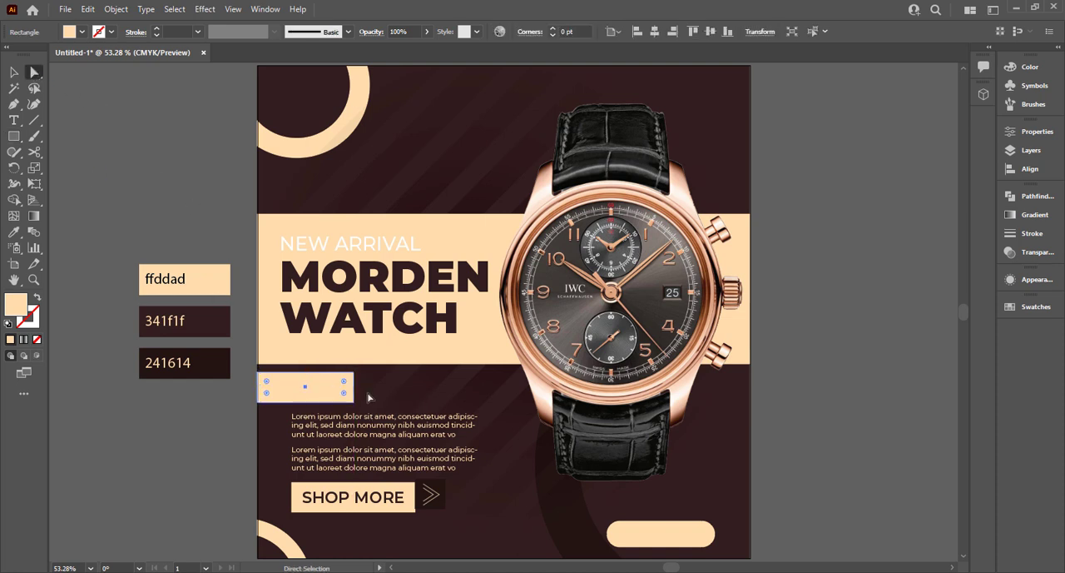
left_click(354, 372)
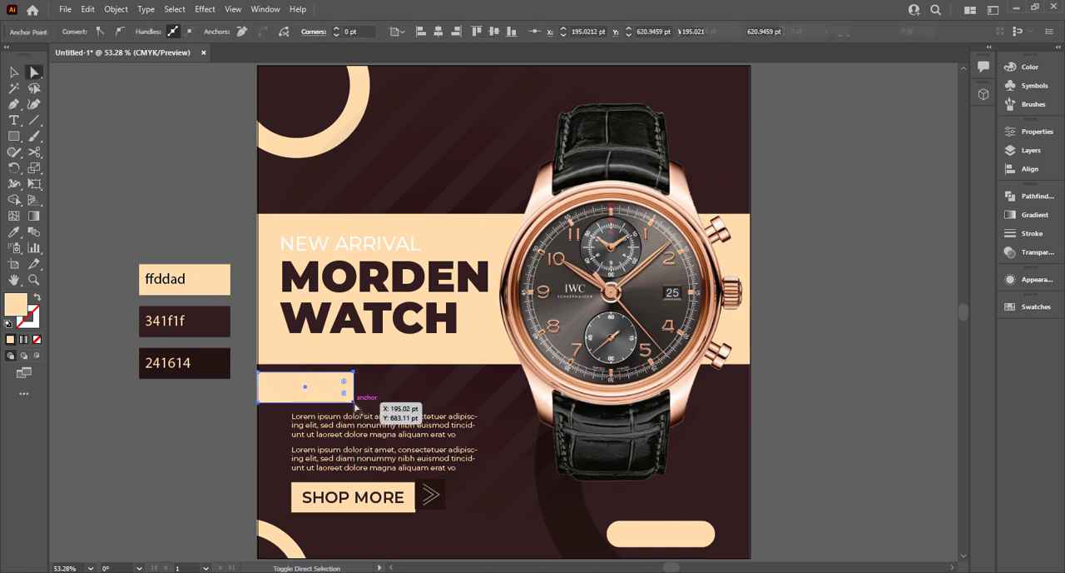
left_click_drag(341, 394, 330, 390)
left_click(70, 143)
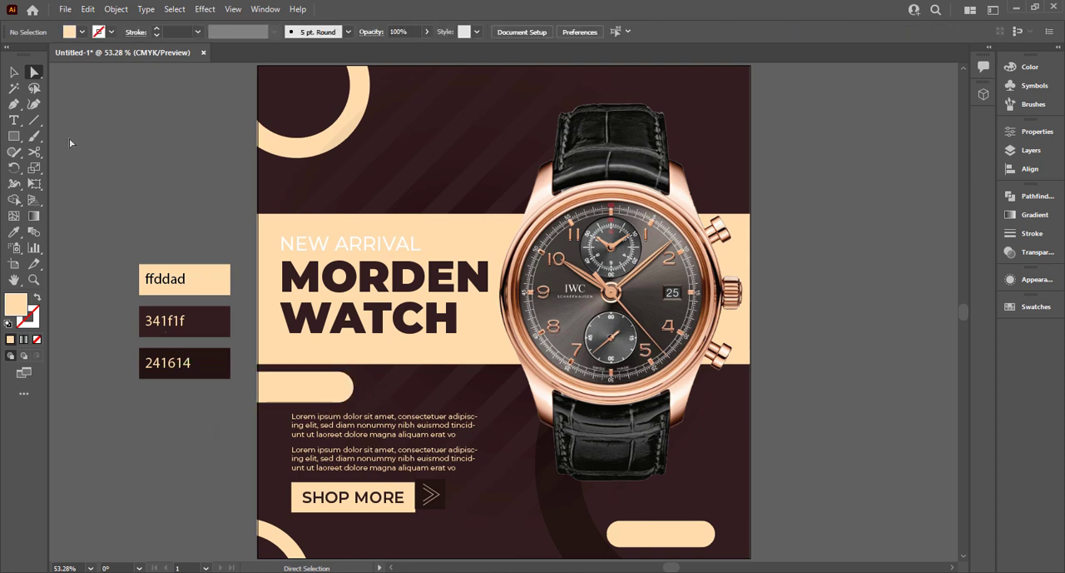
Duplicate the NEW ARRIVAL text outside the artboard, bring the copy to the front and change its wording to "45 % OFF".
left_click(15, 73)
left_click_drag(327, 240, 188, 421)
right_click(188, 421)
mouse_move(308, 347)
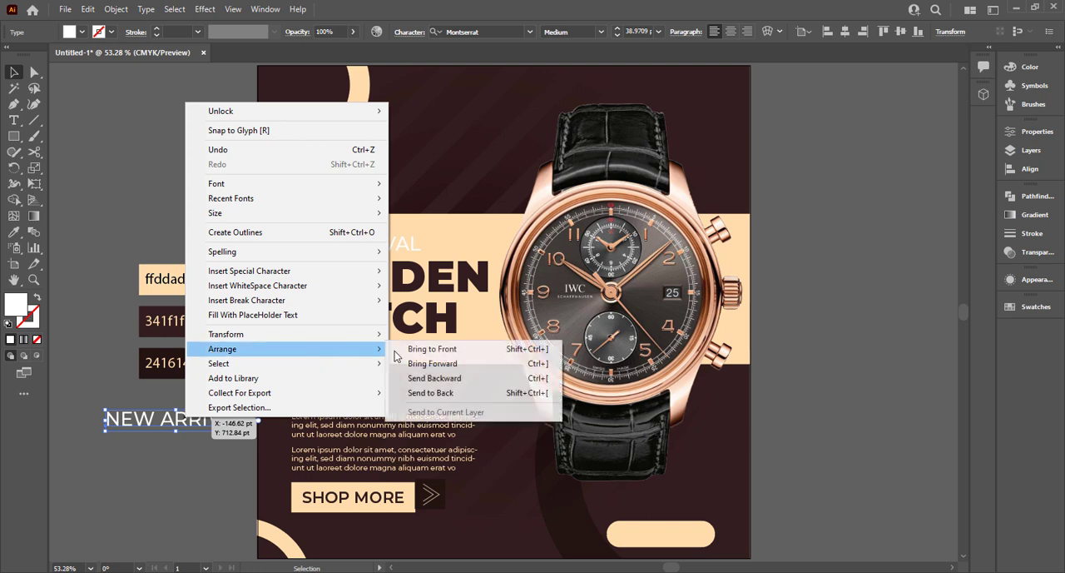
left_click(433, 349)
double_click(166, 423)
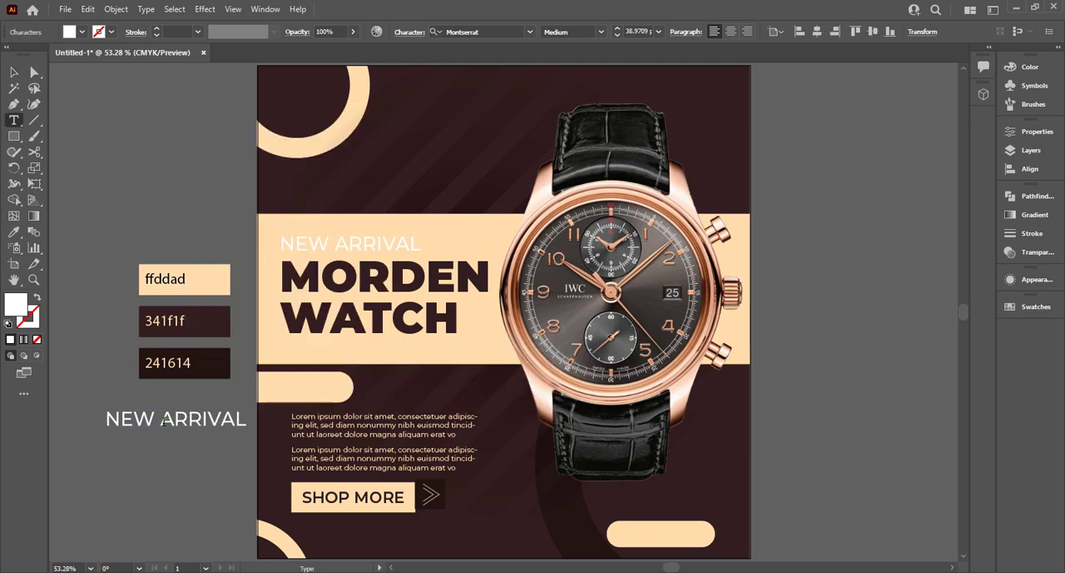
key("ctrl+a")
type("4")
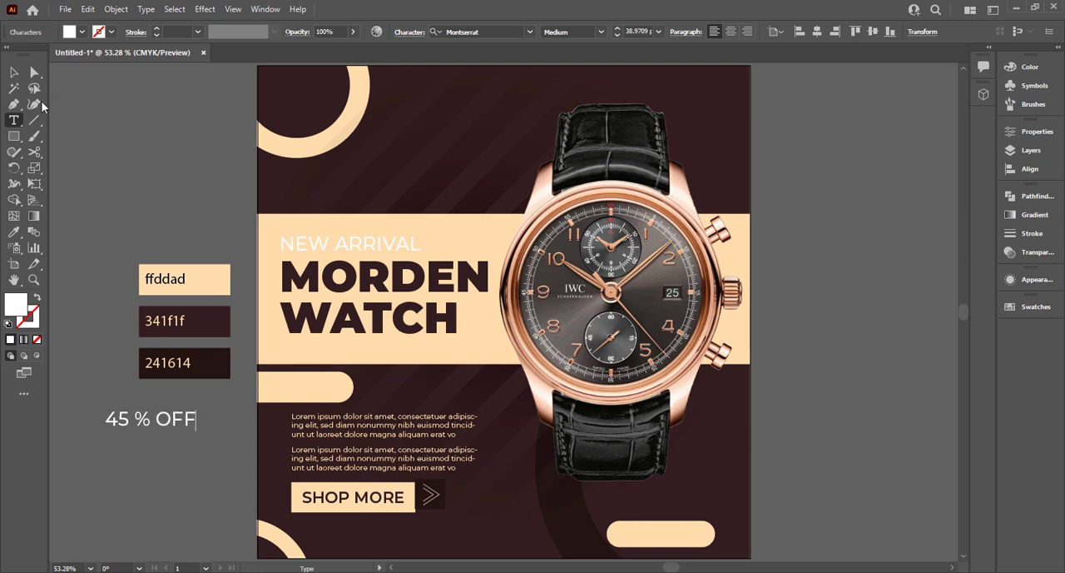
Set the 45 % OFF text to SemiBold and scale it down to fit on the cream tab.
left_click(13, 72)
left_click(600, 31)
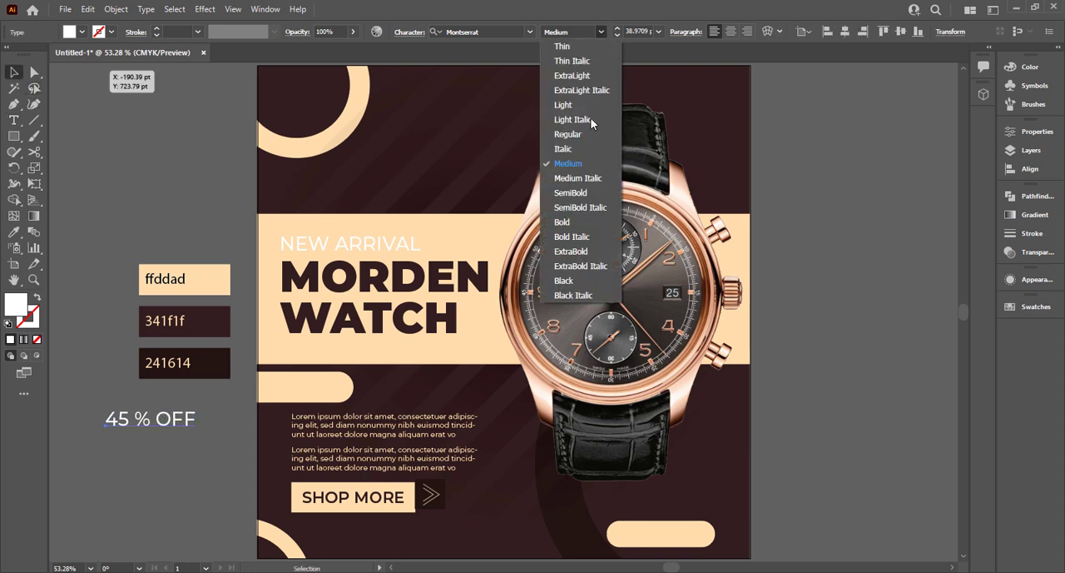
left_click(581, 194)
left_click_drag(201, 431, 328, 397)
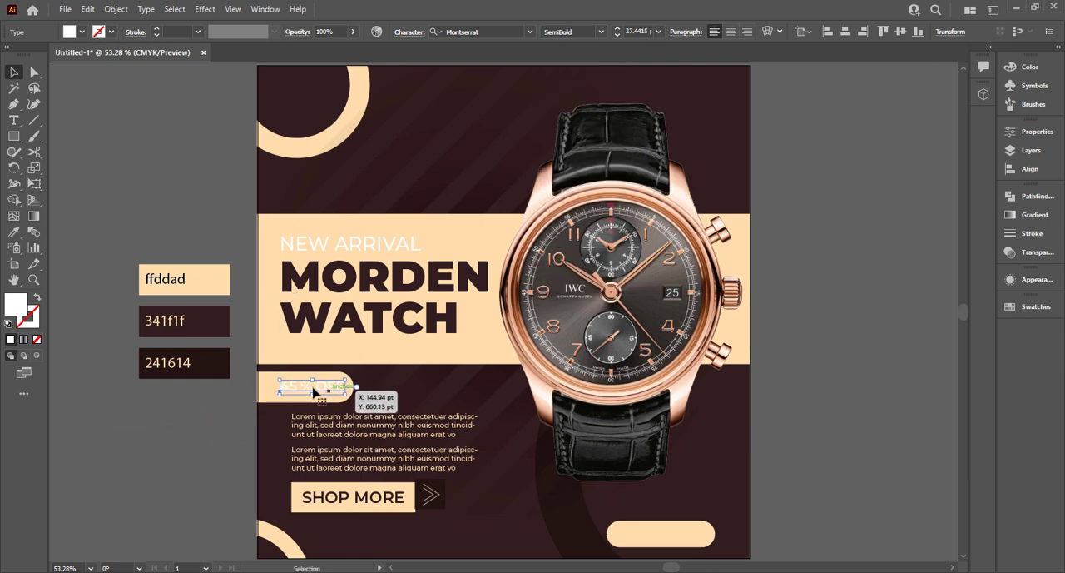
Recolour the 45 % OFF text with the dark brown 341f1f swatch sample.
key("i")
left_click(225, 320)
left_click(13, 73)
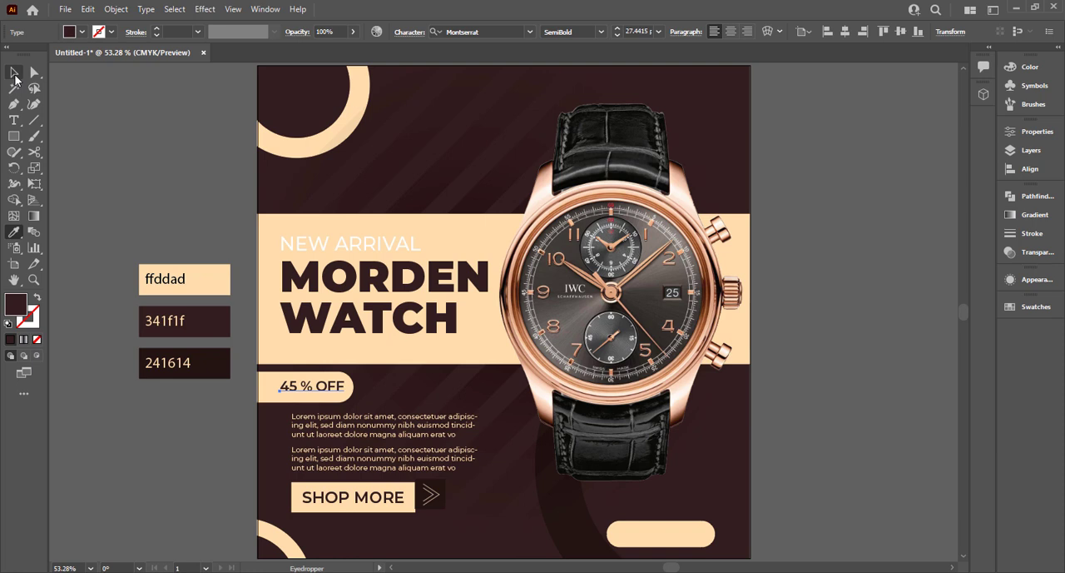
left_click(162, 421)
Change the 45 % OFF text's font style to Bold.
left_click(321, 392)
left_click(601, 31)
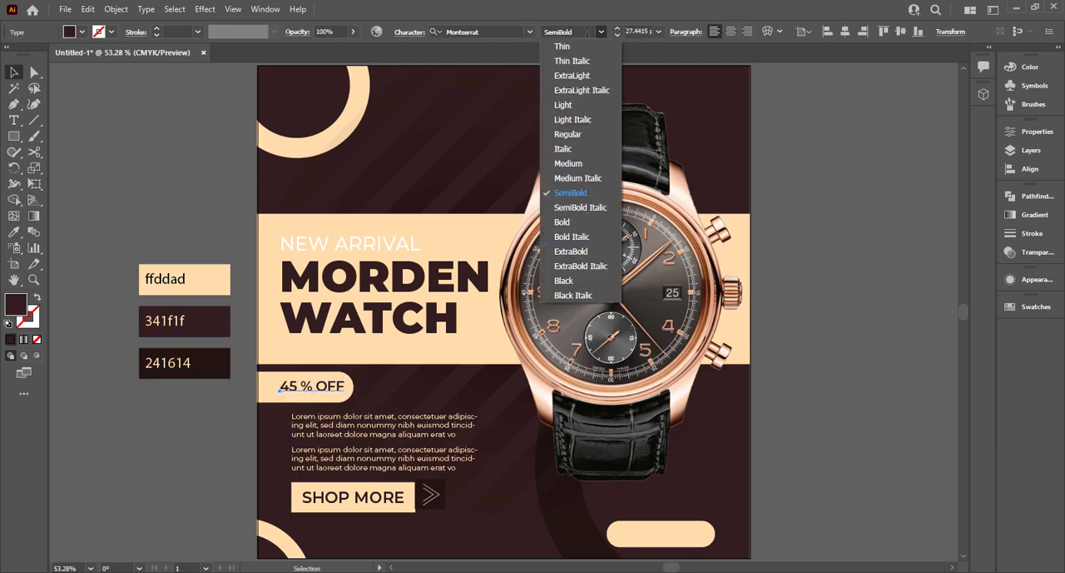
left_click(586, 31)
left_click(600, 31)
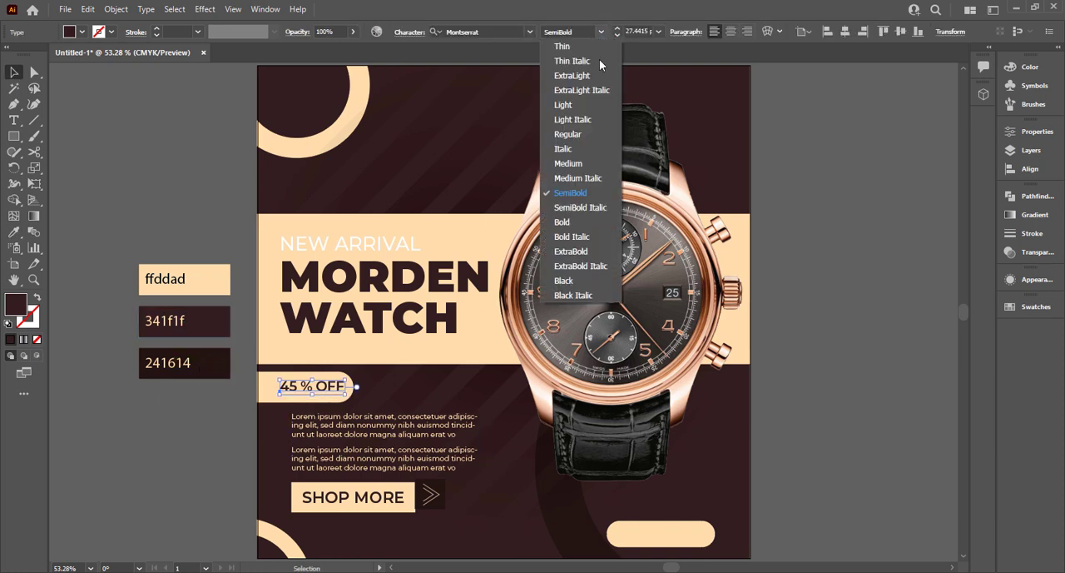
left_click(582, 228)
left_click(158, 420)
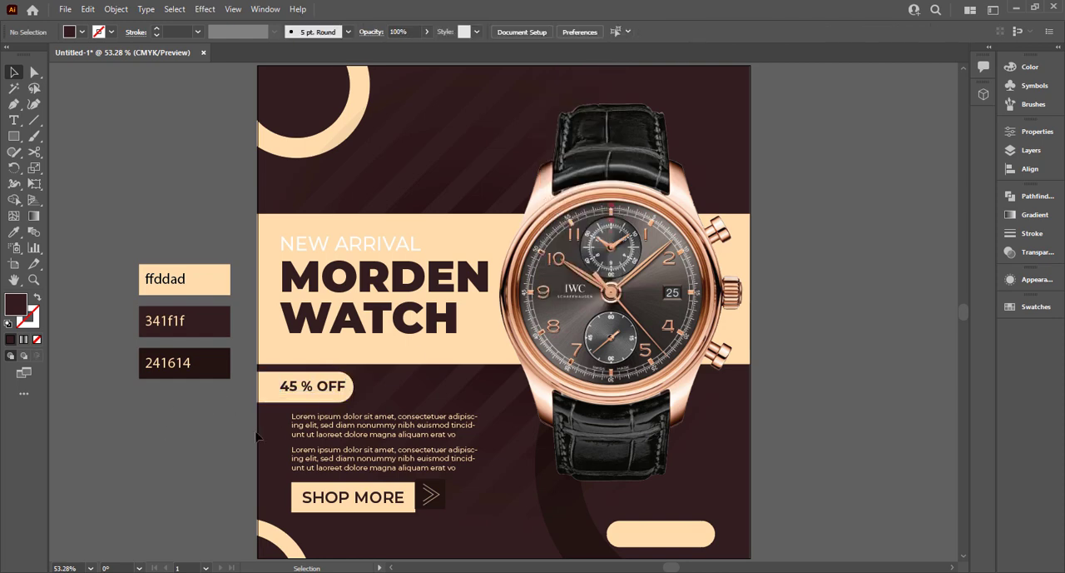
Move the 45 % OFF text sideways so it lines up with the paragraphs' left edge.
scroll(301, 390, "up", 2)
left_click_drag(327, 393, 369, 394)
left_click(158, 419)
Square off the cream tab's corners and reduce its height to about 45 pt around the 45 % OFF text.
left_click(256, 403)
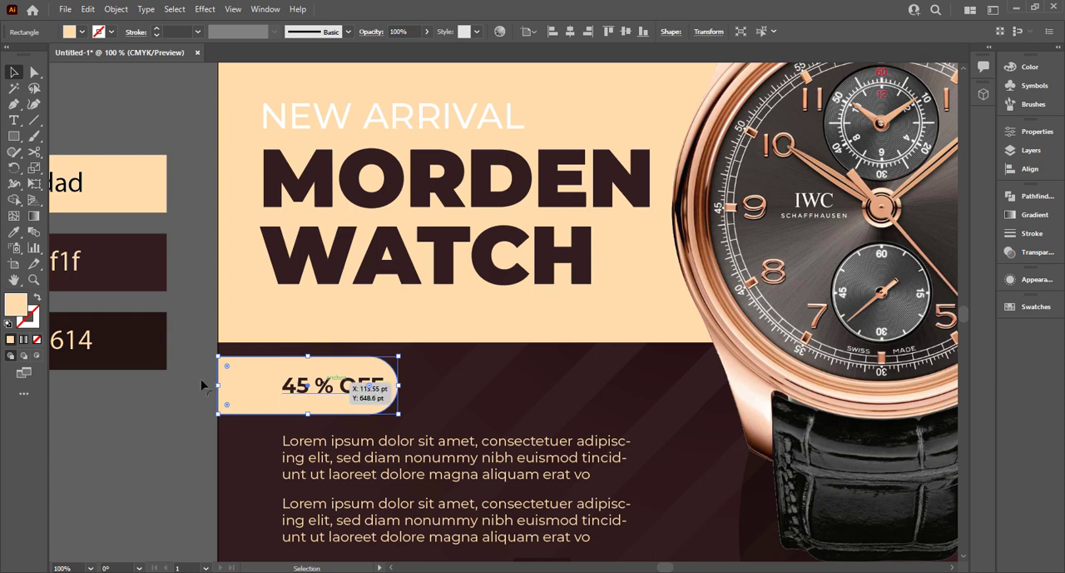
left_click_drag(369, 385, 472, 389)
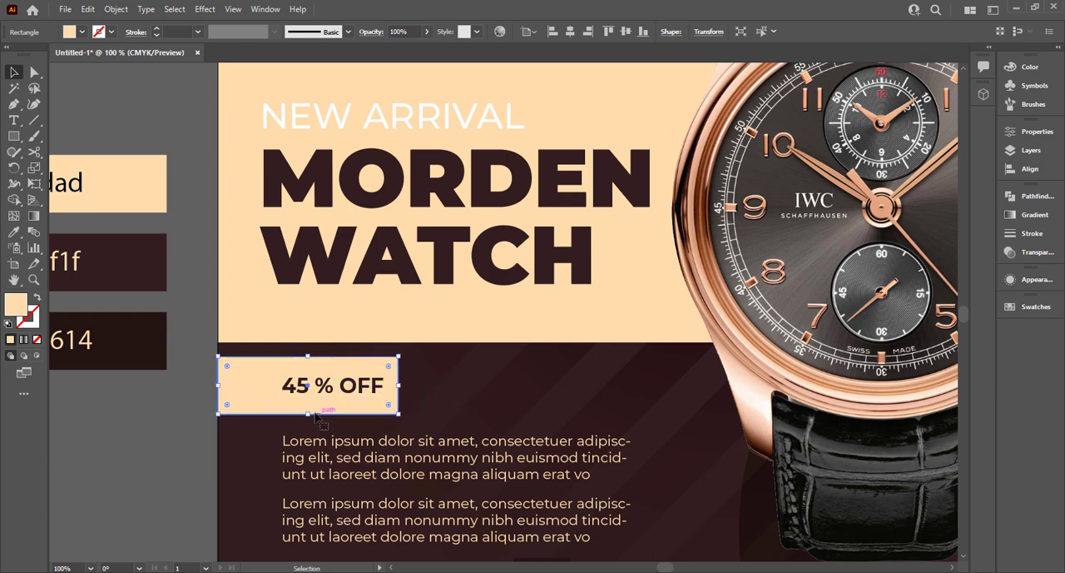
left_click_drag(309, 414, 314, 405)
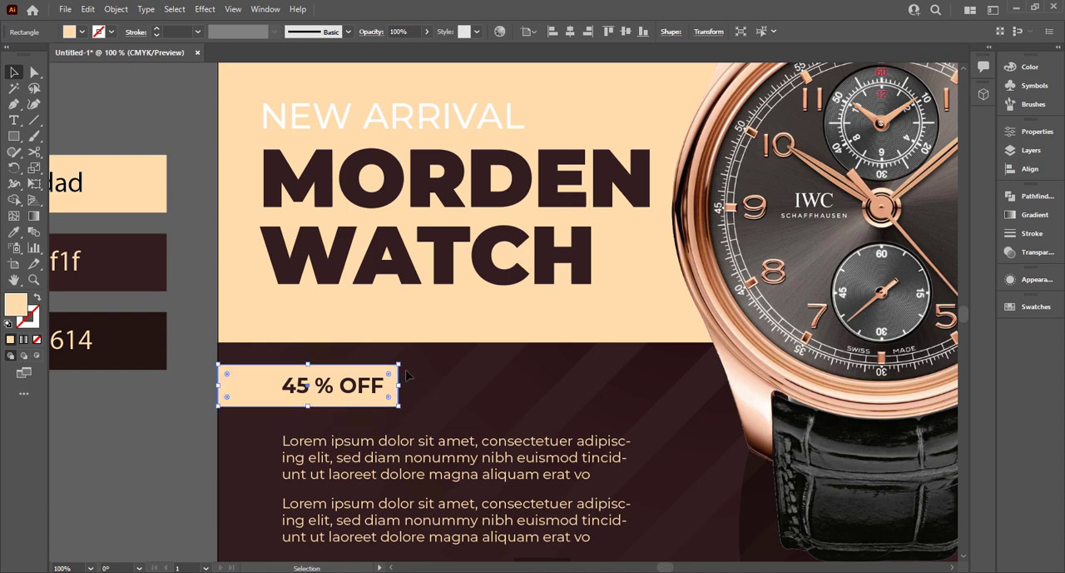
Fully round the two right-hand corners of the shortened 45 % OFF tab.
key("a")
left_click(397, 407)
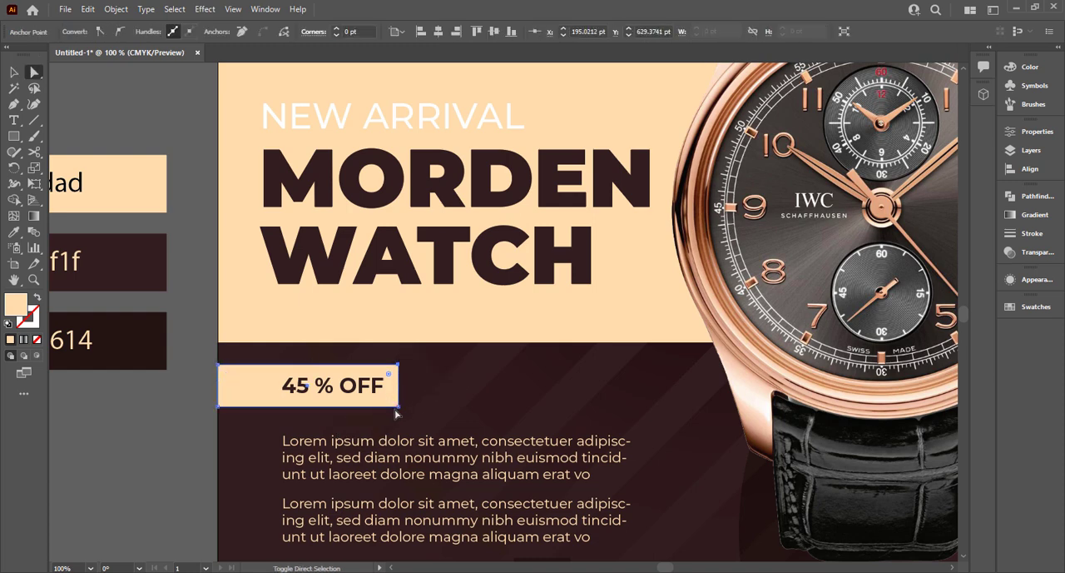
left_click(398, 408, "shift")
left_click_drag(388, 397, 342, 377)
left_click(15, 77)
left_click(149, 366)
Move the 45 % OFF tab with its text up slightly, and raise the paragraphs and SHOP MORE button closer to it.
left_click_drag(342, 378, 343, 372)
scroll(283, 435, "down", 1)
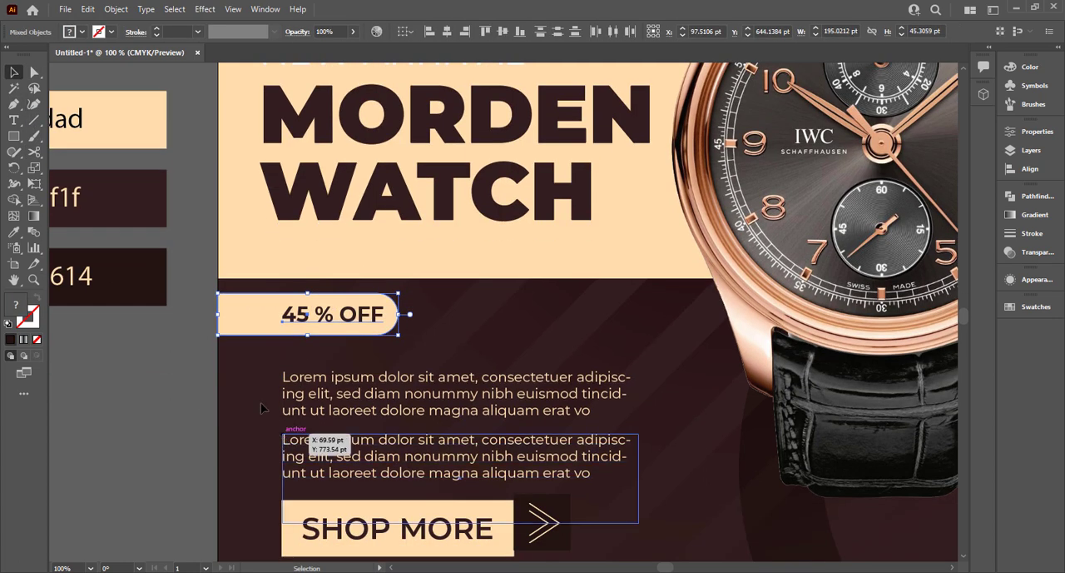
left_click_drag(261, 408, 620, 556)
left_click_drag(487, 542, 485, 520)
left_click(661, 503)
Nudge the dark chevron square down until it lines up with the SHOP MORE rectangle.
left_click(604, 479)
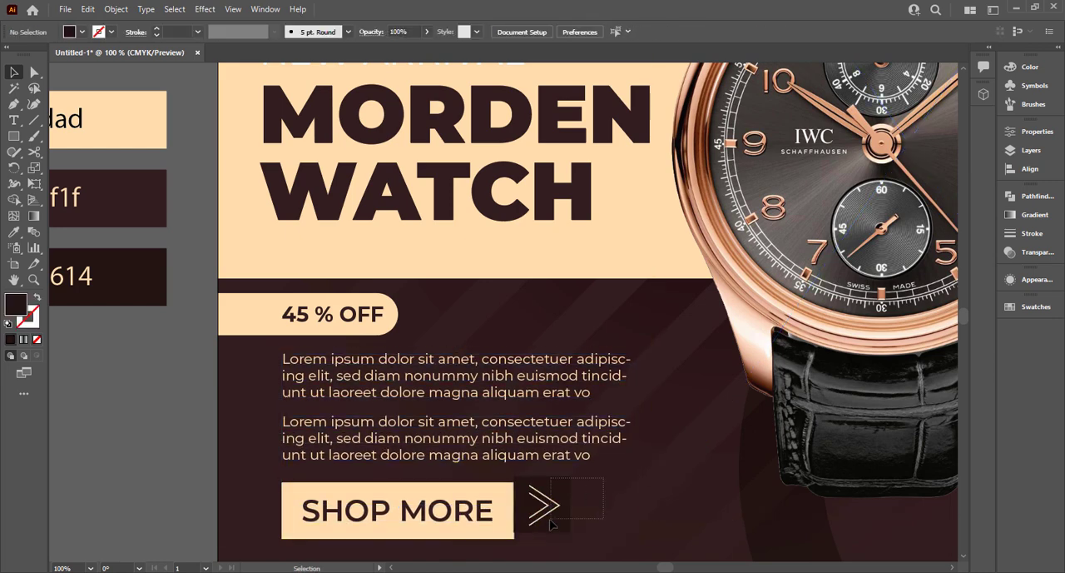
left_click_drag(551, 520, 550, 520)
left_click_drag(562, 511, 560, 533)
key("ctrl+z")
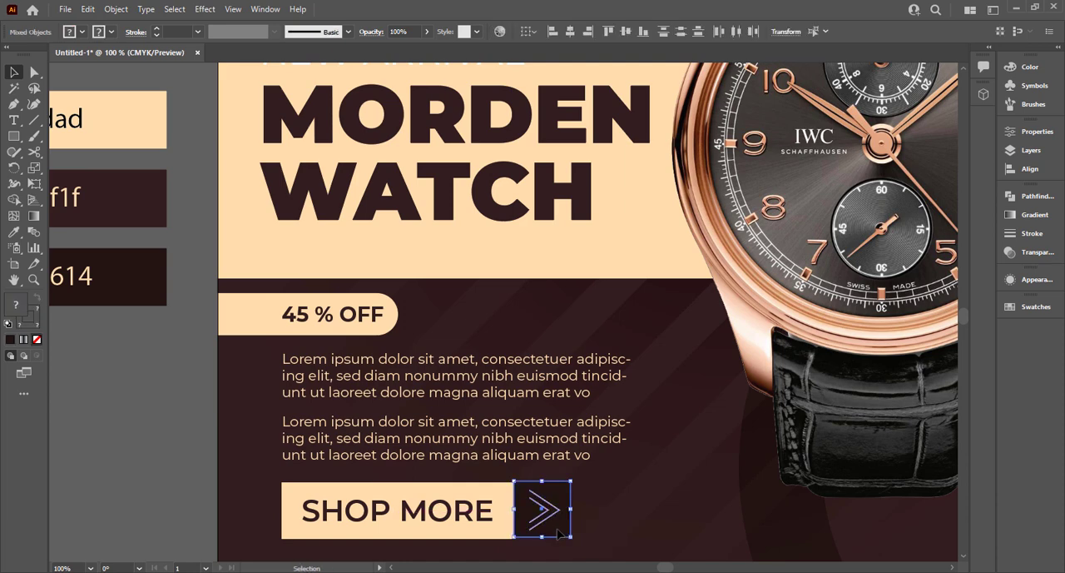
key("Down")
key("Down")
key("Down")
key("Up")
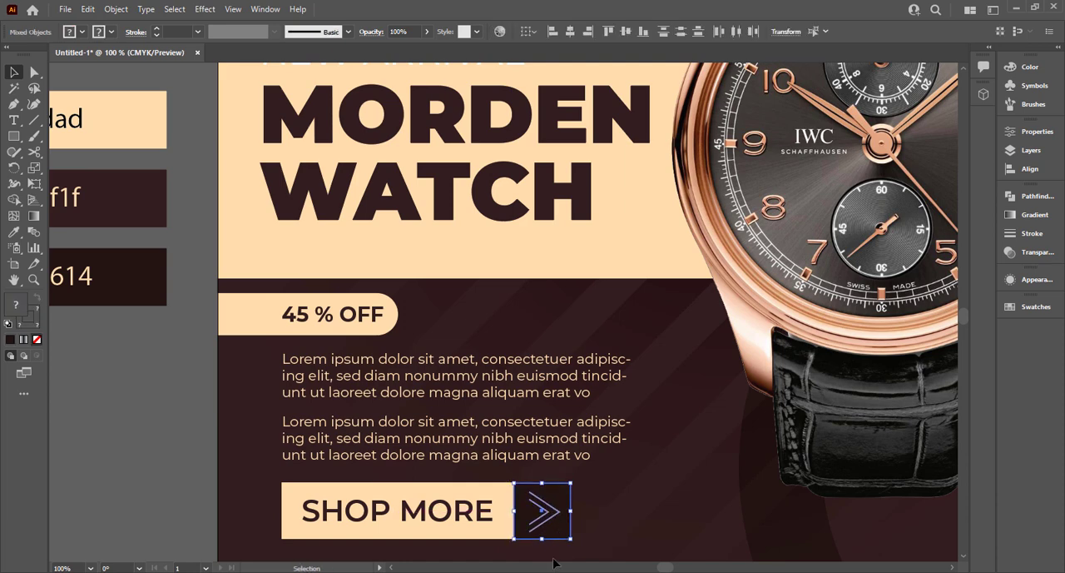
scroll(553, 567, "left", 5)
left_click(508, 541)
key("ctrl+0")
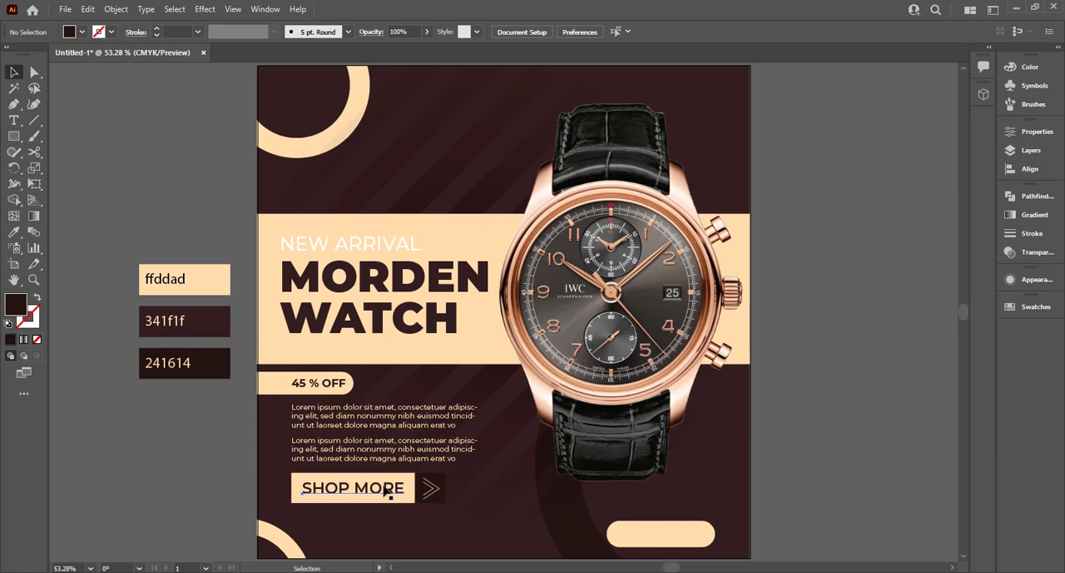
Duplicate the SHOP MORE text onto the lower-right cream pill and change the copy's wording to "ORDER NOW".
left_click_drag(384, 491, 674, 536)
double_click(674, 536)
key("ctrl+a")
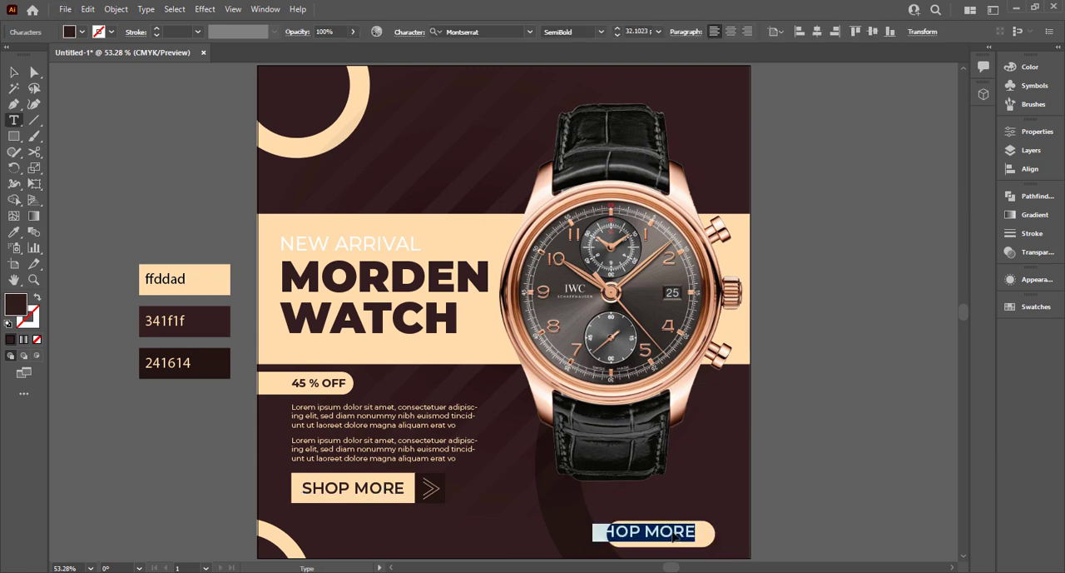
key("BackSpace")
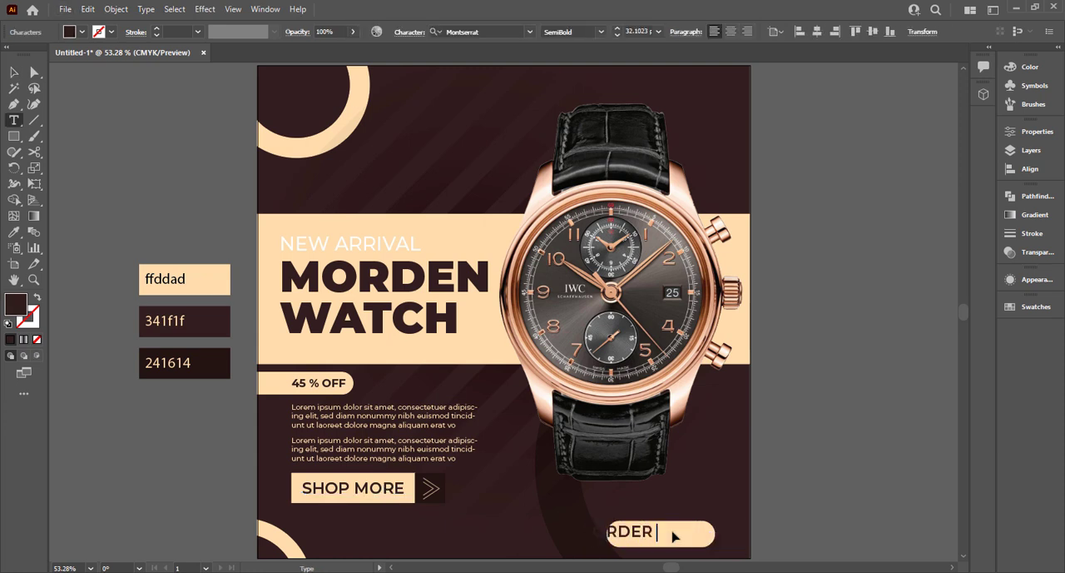
type("ORDER NOW")
left_click(19, 72)
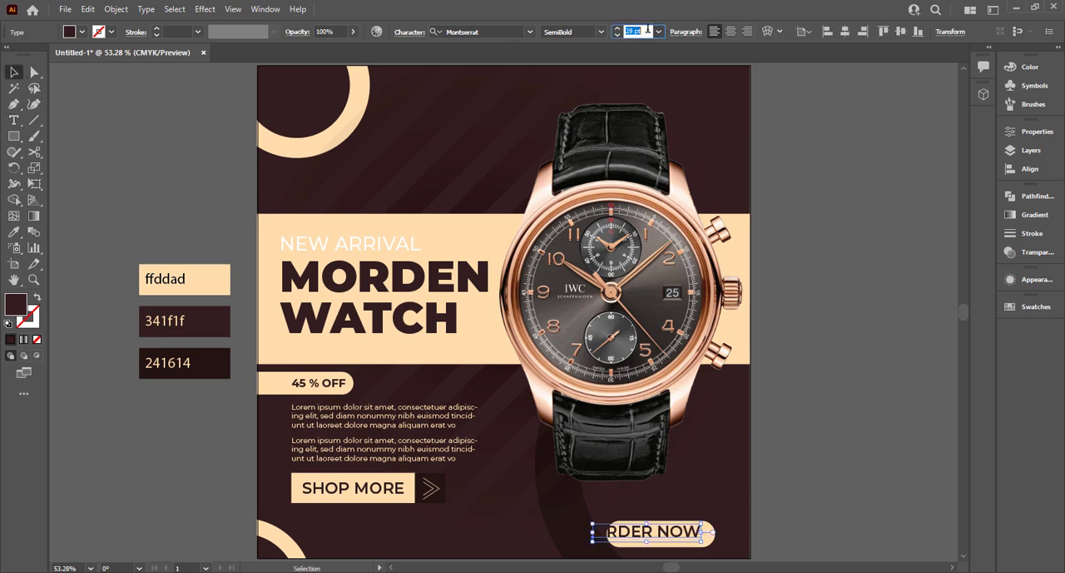
Reduce the ORDER NOW text to 25 pt and centre it horizontally and vertically with the cream pill.
scroll(648, 30, "down", 6)
left_click(838, 427)
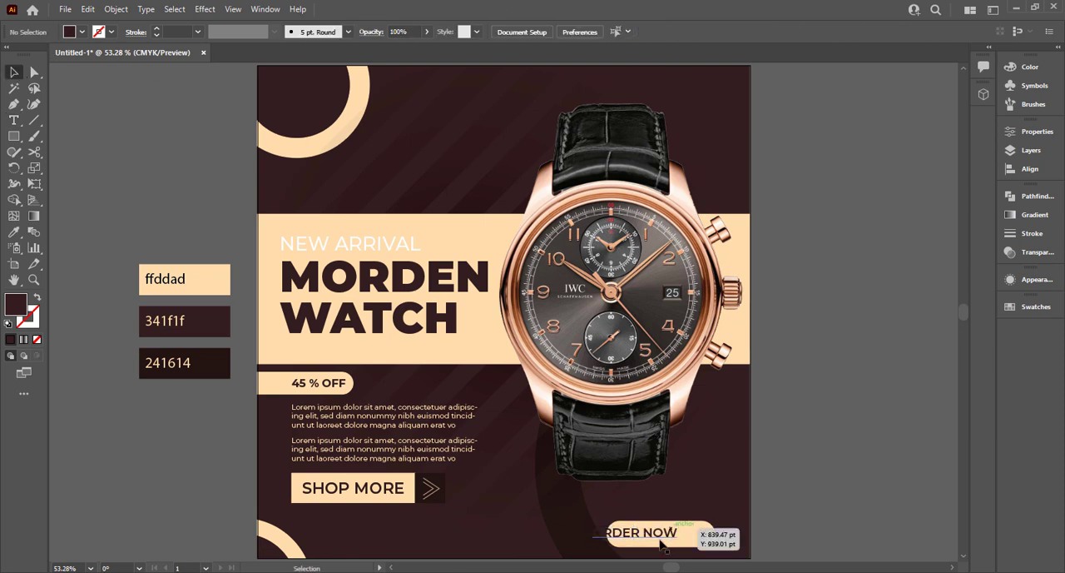
left_click_drag(662, 543, 683, 540)
left_click(710, 541, "shift")
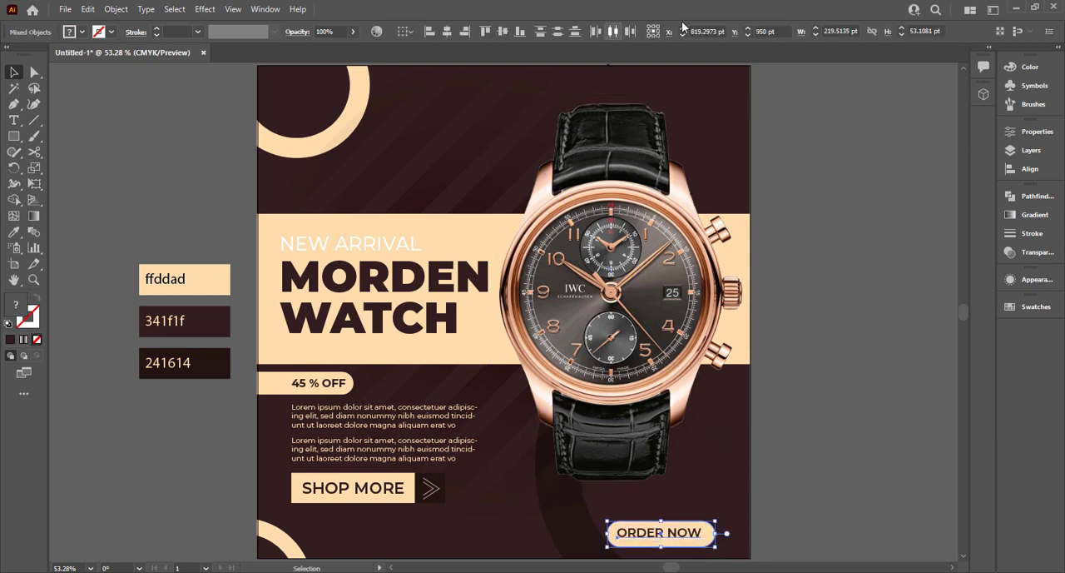
left_click(447, 32)
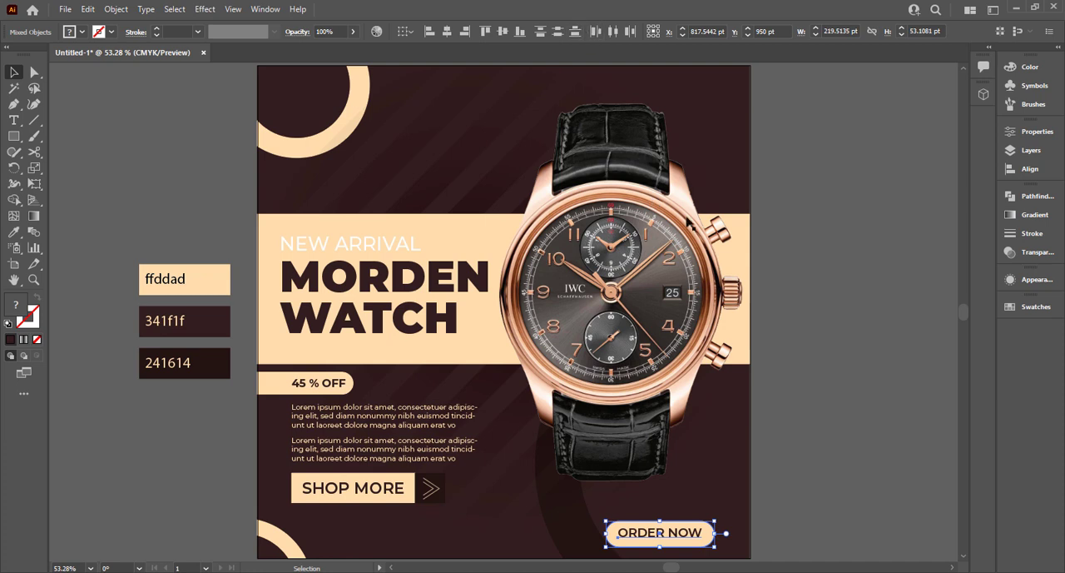
left_click(503, 31)
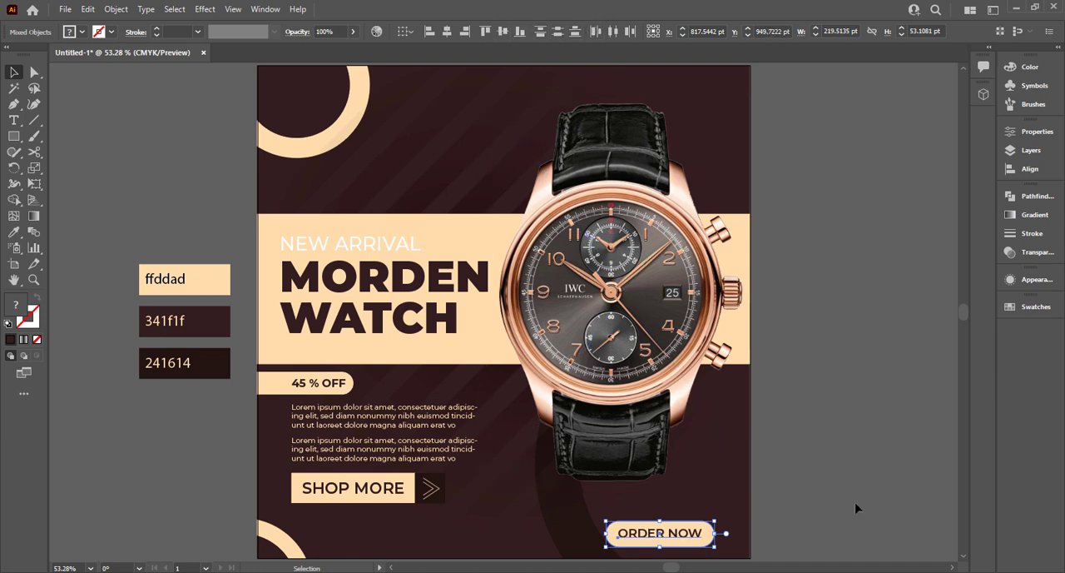
left_click(856, 506)
Duplicate the ORDER NOW text below the SHOP MORE button and colour the copy with the headline band's cream.
scroll(828, 475, "down", 2)
left_click_drag(690, 486, 422, 467)
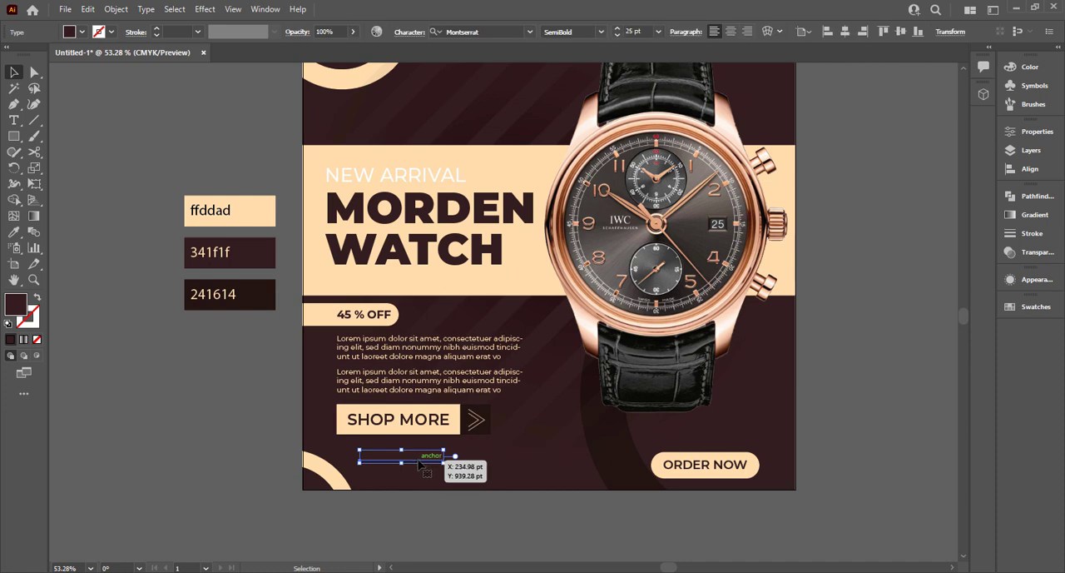
key("i")
left_click(517, 151)
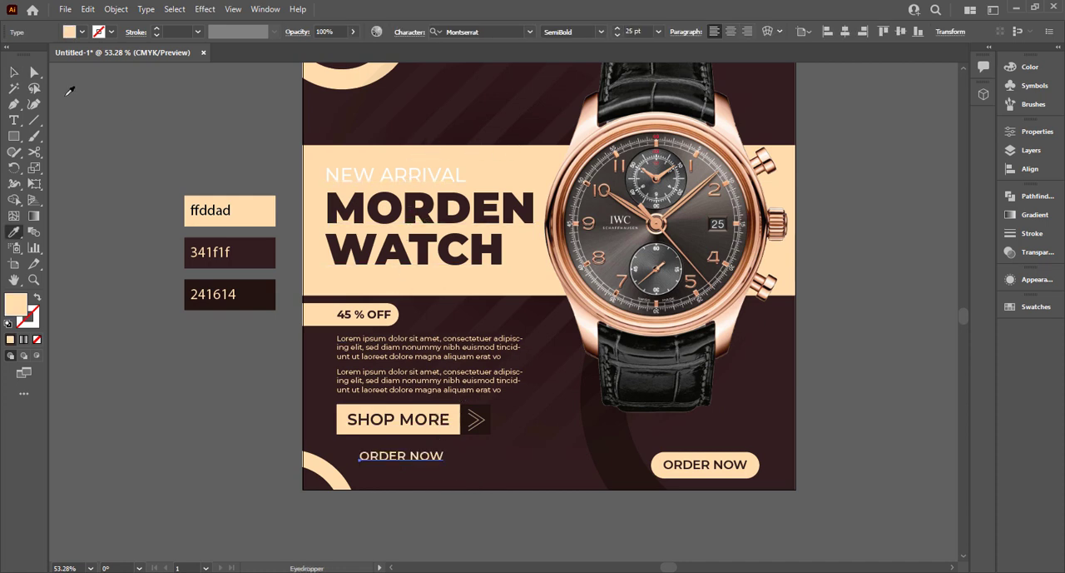
key("v")
left_click(446, 511)
Move the cream text copy closer to the lower-left ring and replace its wording with "Contact".
scroll(445, 510, "up", 1)
left_click_drag(383, 447, 364, 455)
triple_click(363, 454)
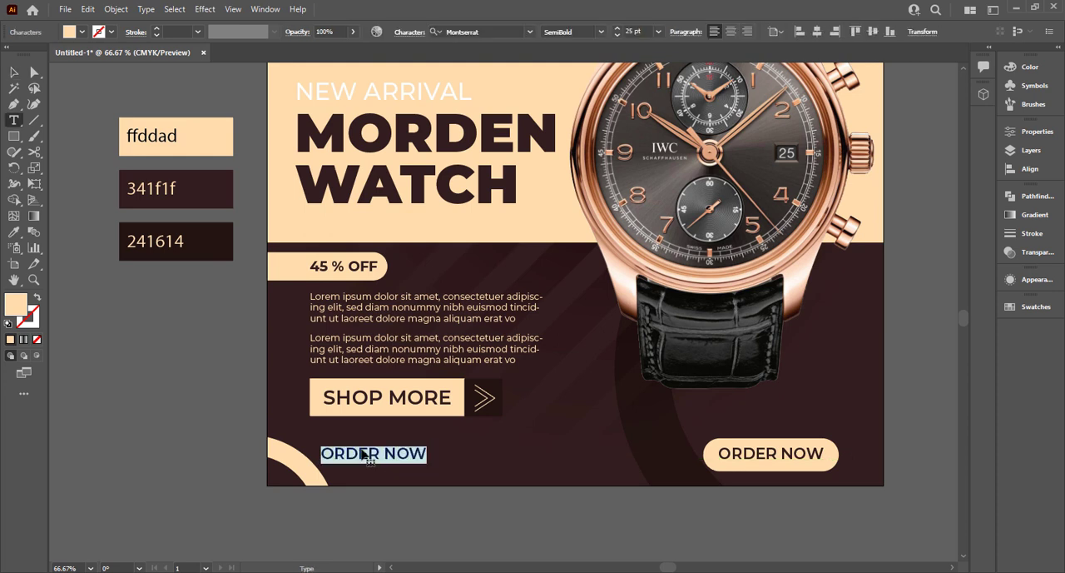
type("F")
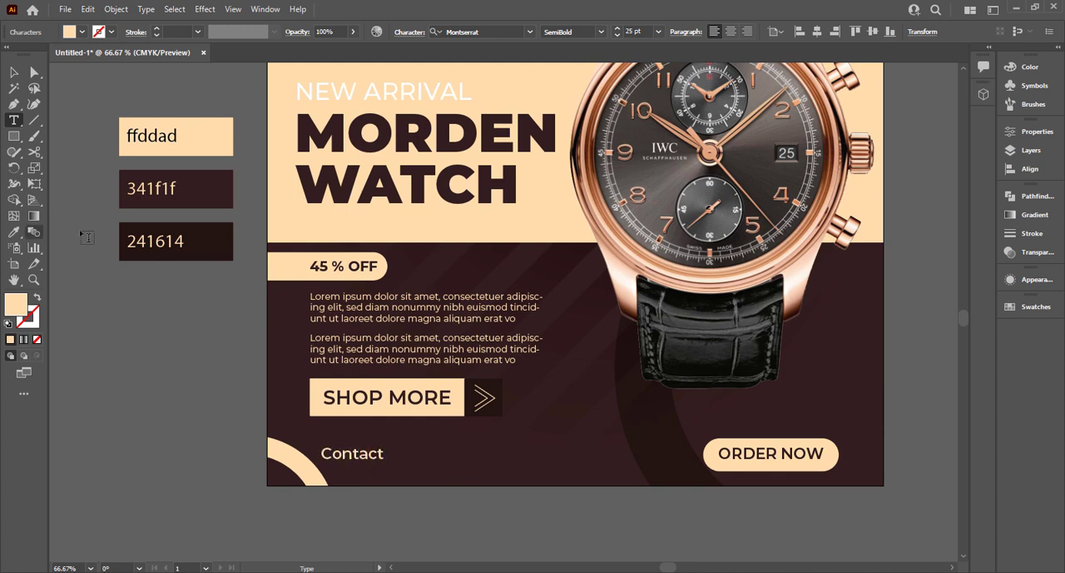
Try the ExtraBold weight on the Contact text and return it to SemiBold.
left_click(14, 73)
left_click(600, 31)
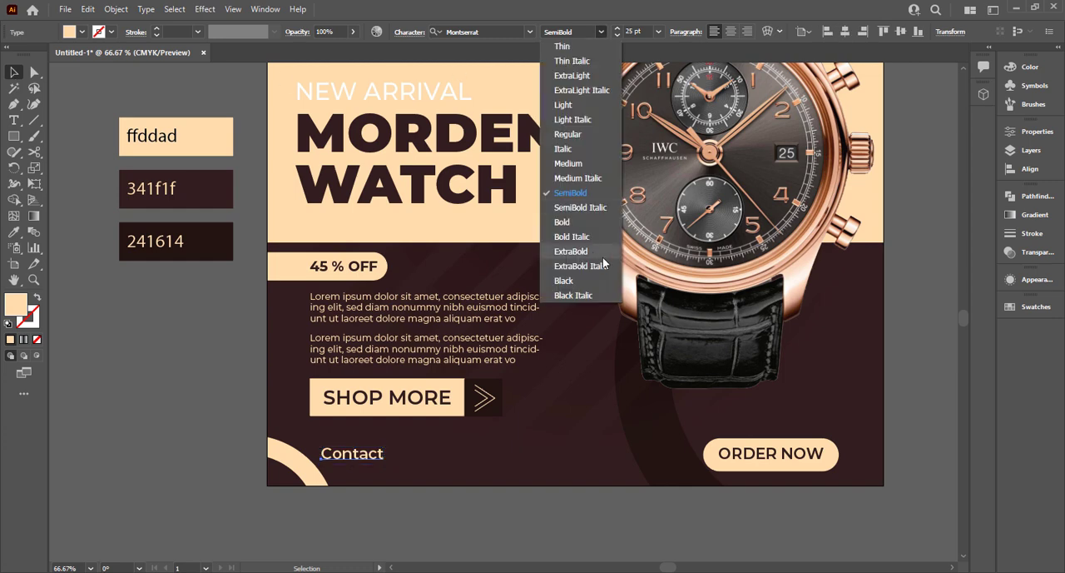
left_click(591, 251)
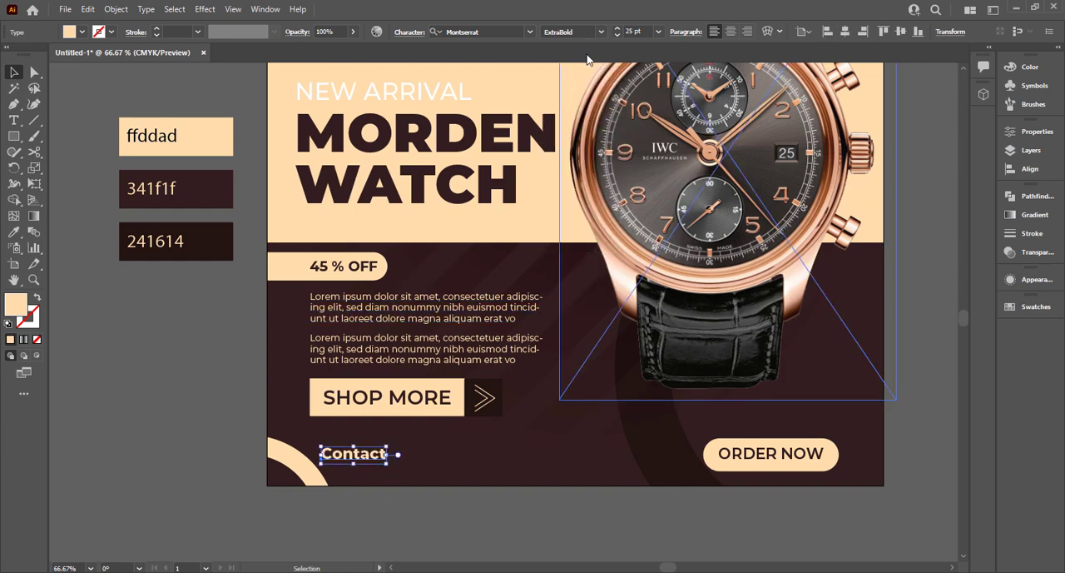
left_click(600, 32)
left_click(591, 193)
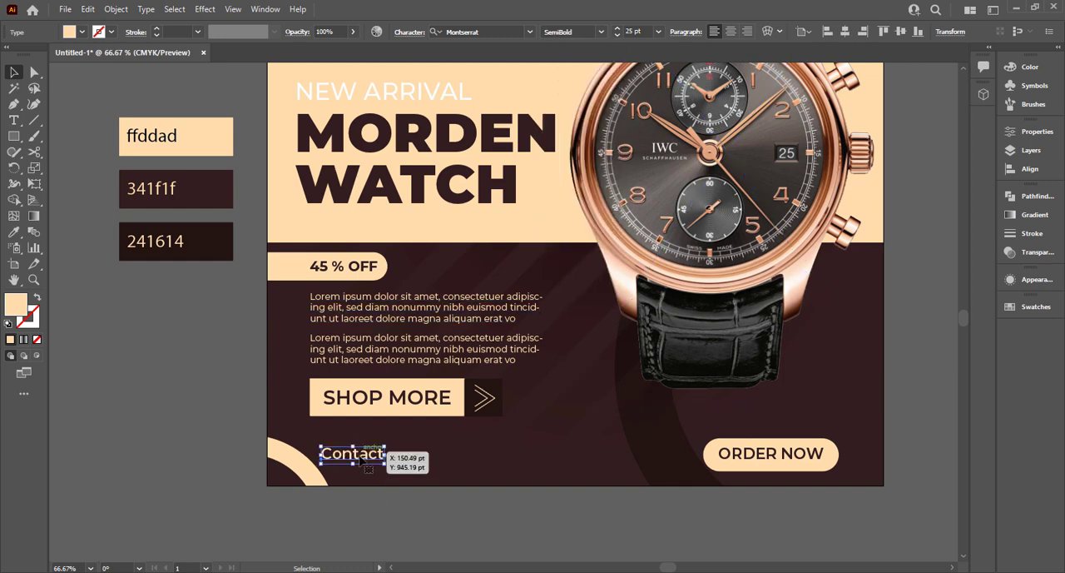
Inside the background clip group, move the lower-left cream ring farther out into the artboard corner.
left_click(301, 471)
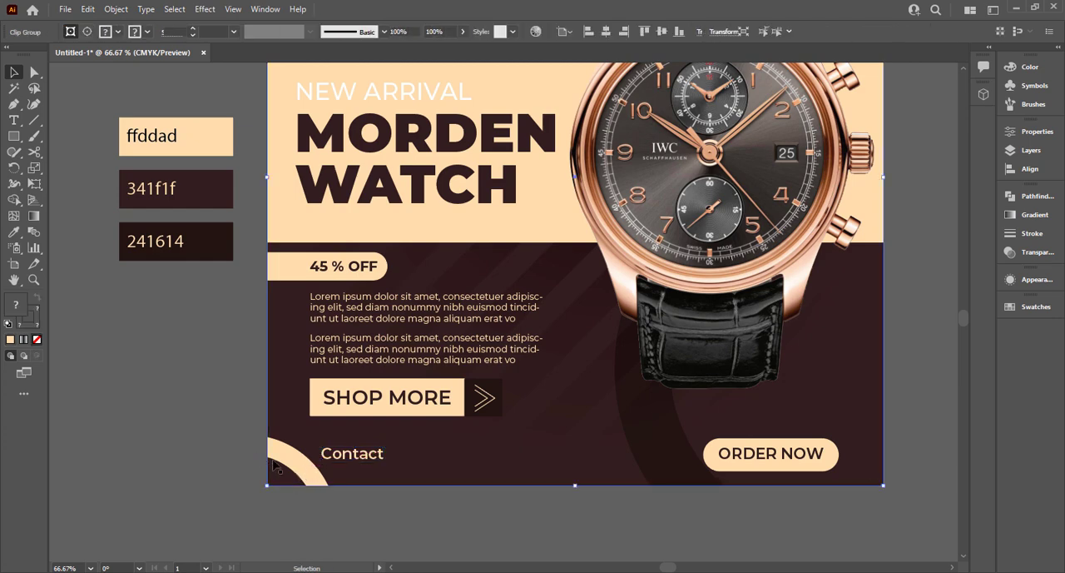
double_click(297, 471)
left_click(296, 468)
left_click(306, 467)
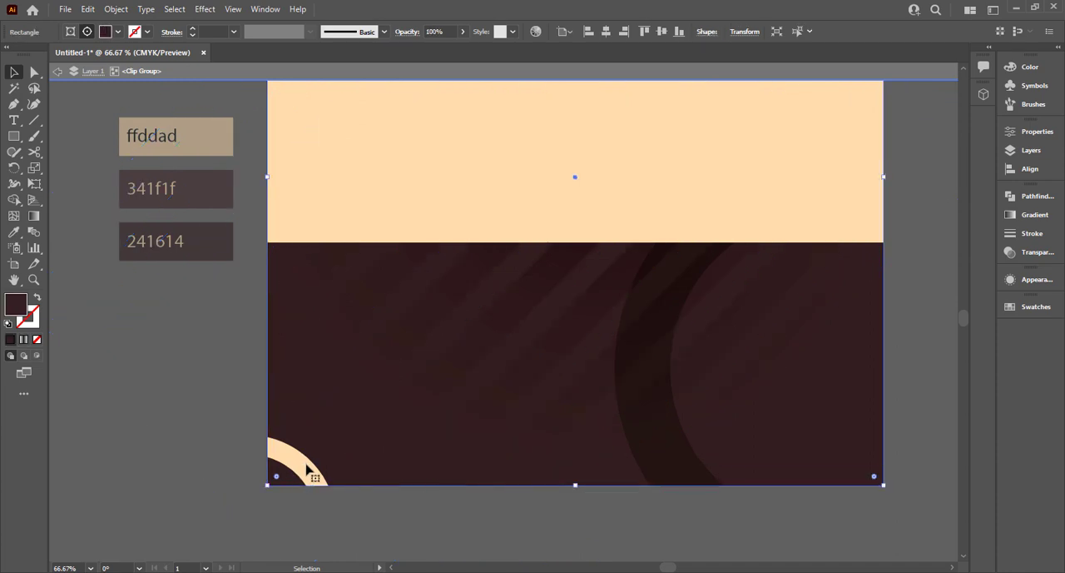
left_click(312, 481)
left_click_drag(308, 468, 283, 481)
double_click(222, 441)
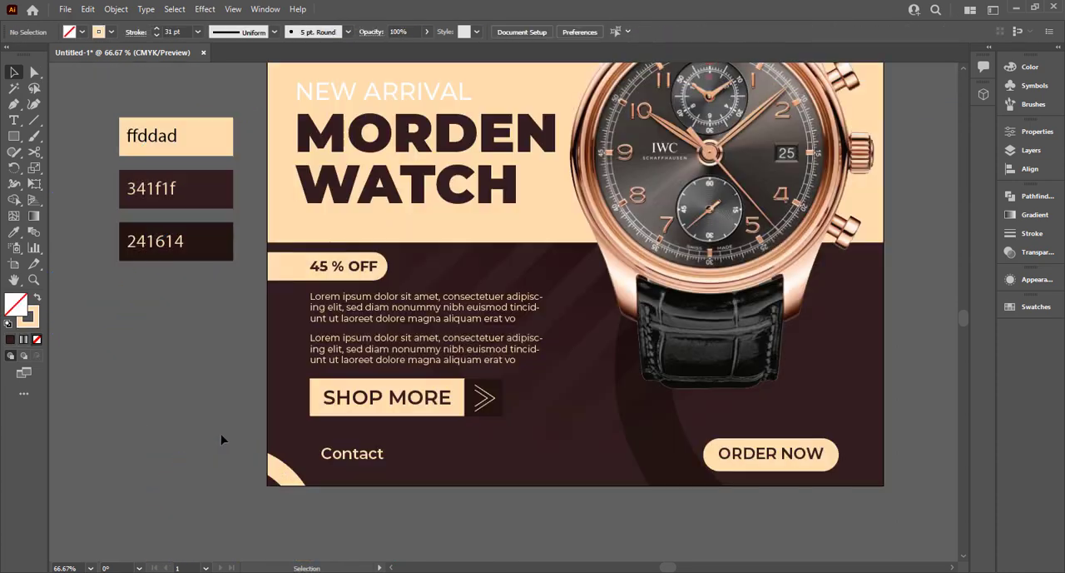
Align the Contact text with the SHOP MORE button's left edge, duplicate it directly below and replace the copy's wording with the phone number.
left_click(343, 455)
left_click_drag(344, 456, 336, 480)
double_click(336, 480)
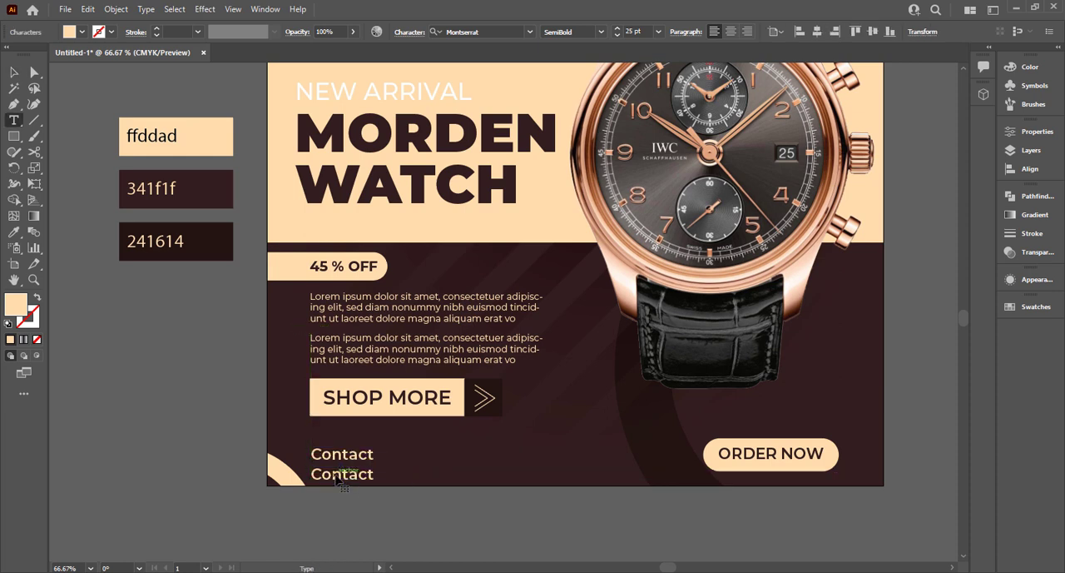
key("ctrl+a")
type("+9")
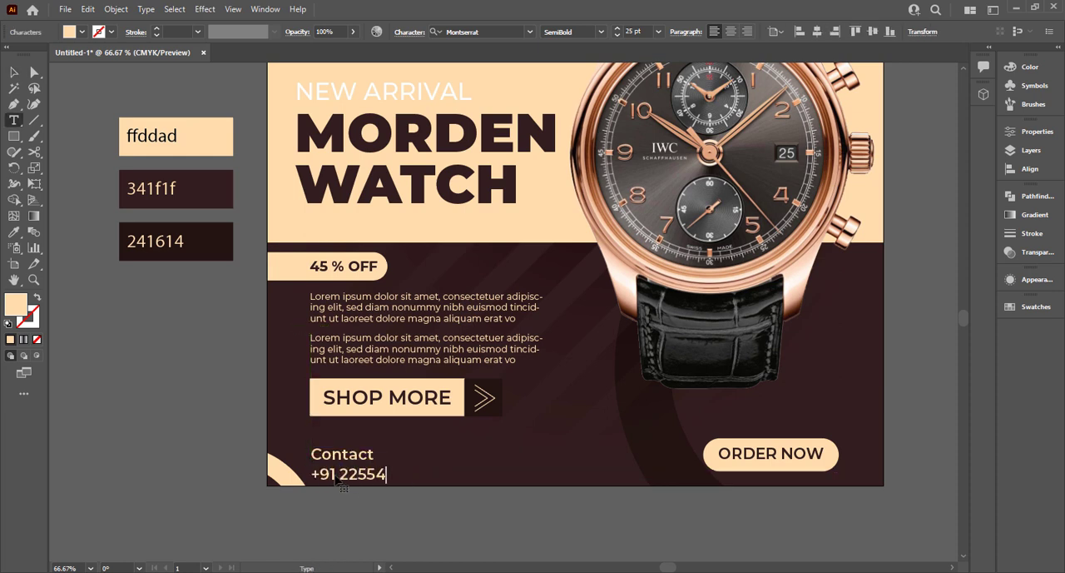
key("Escape")
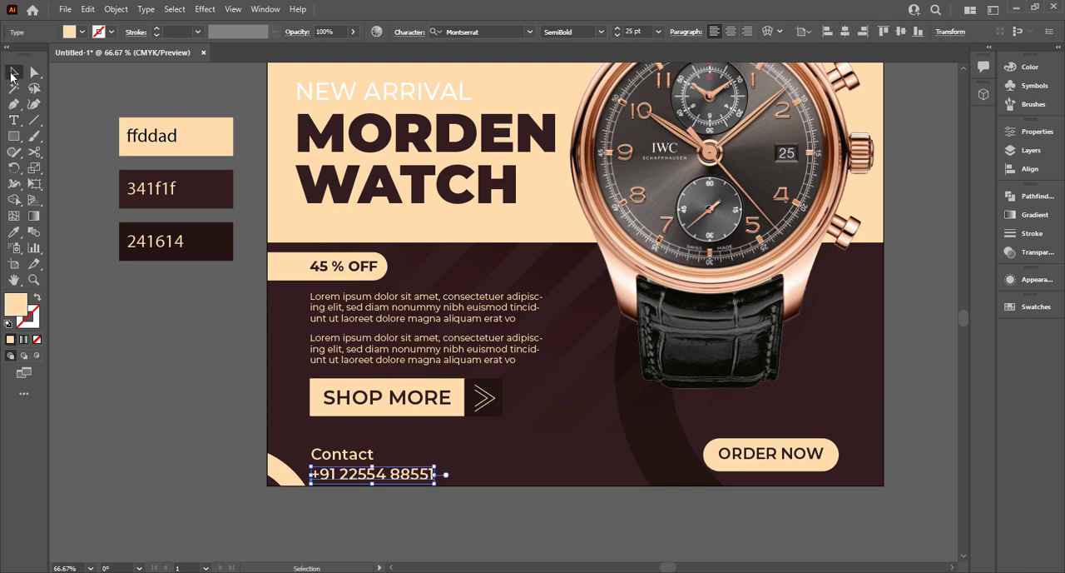
Set the phone number's weight to Black and move both contact lines up with a tighter gap between them.
left_click(600, 32)
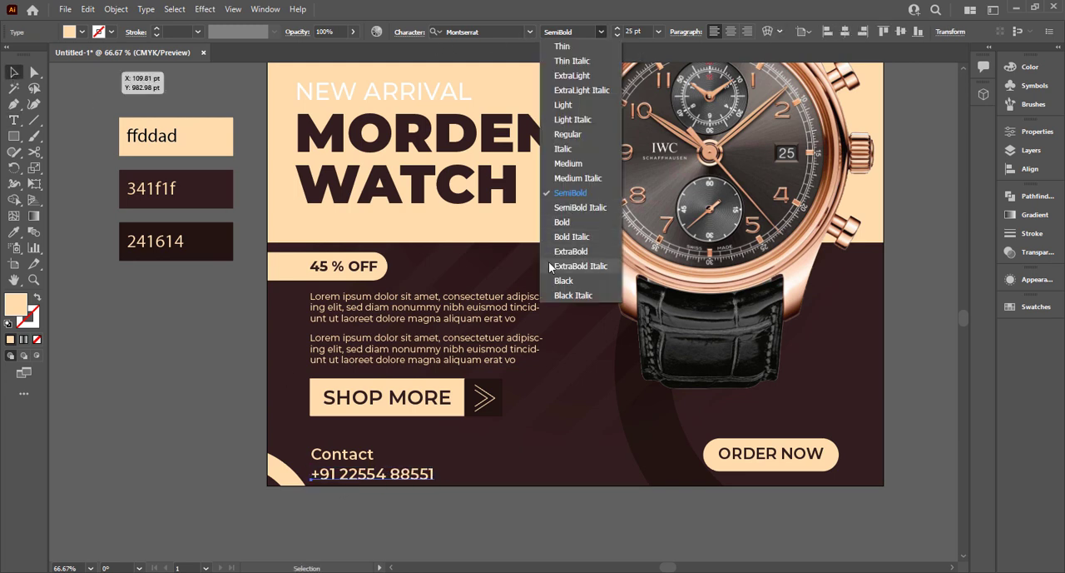
left_click(574, 283)
left_click(339, 455, "shift")
left_click_drag(347, 476, 370, 452)
left_click(238, 496)
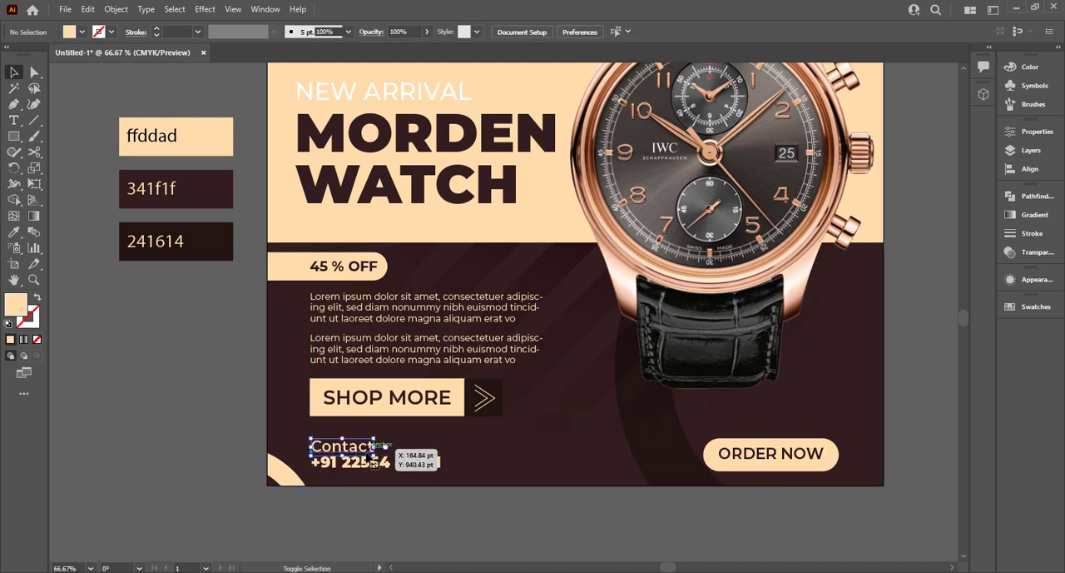
Recolour the Contact text white.
left_click(84, 33)
left_click(29, 55)
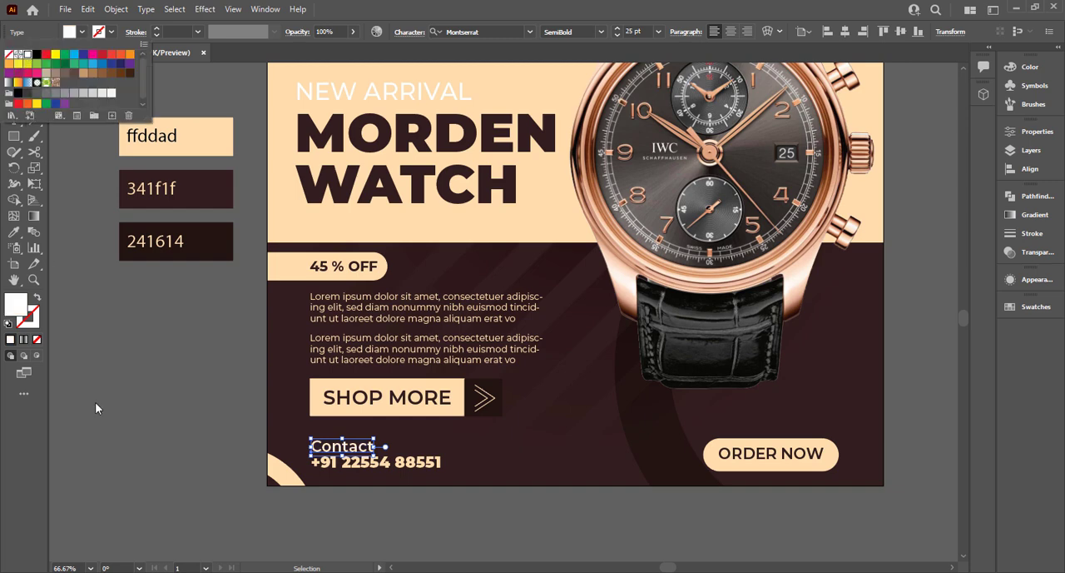
left_click(114, 439)
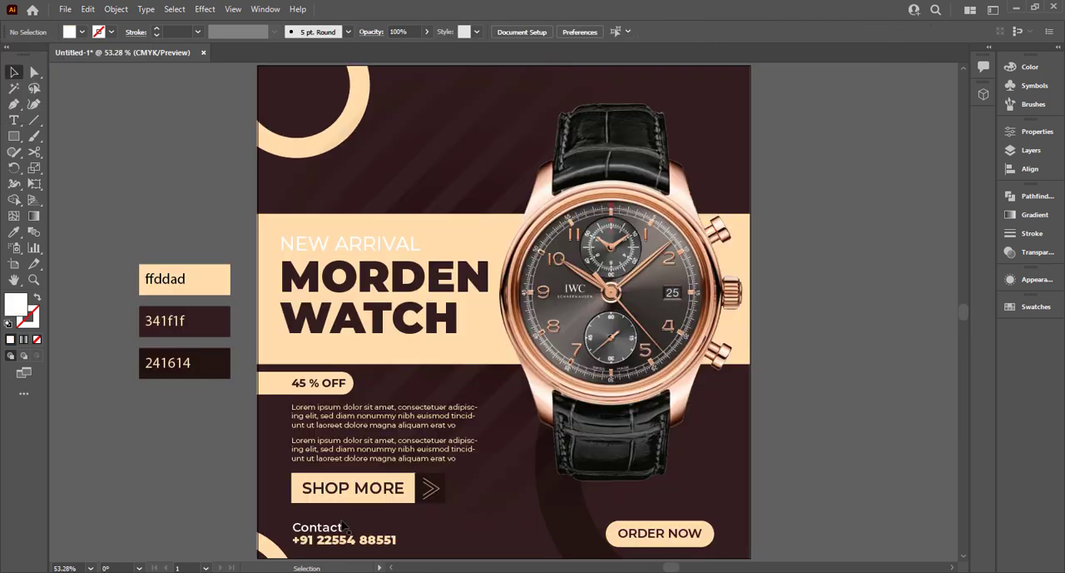
left_click(656, 540)
left_click_drag(316, 533, 501, 553)
double_click(493, 549)
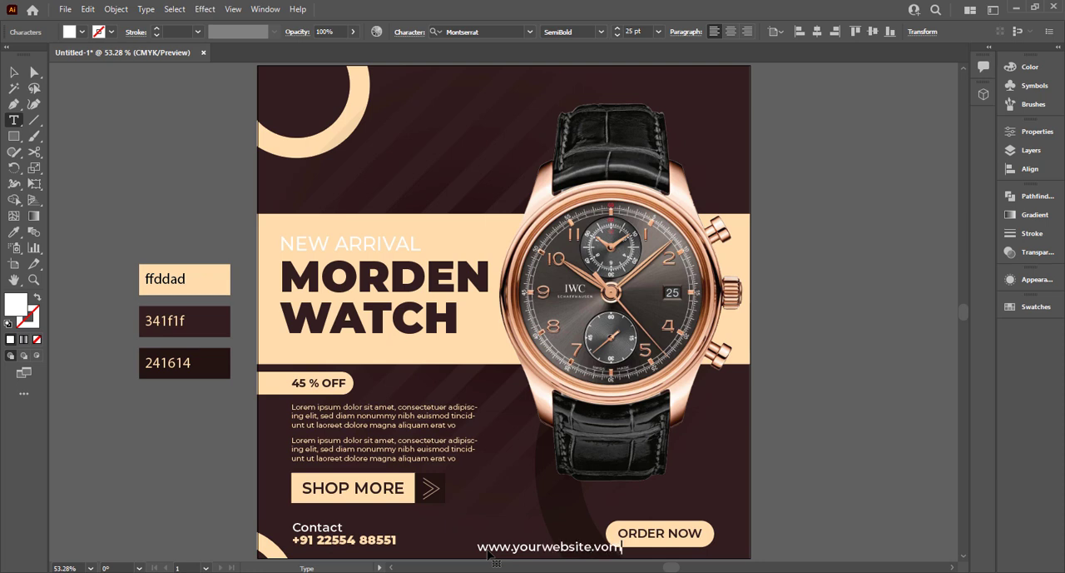
key("Escape")
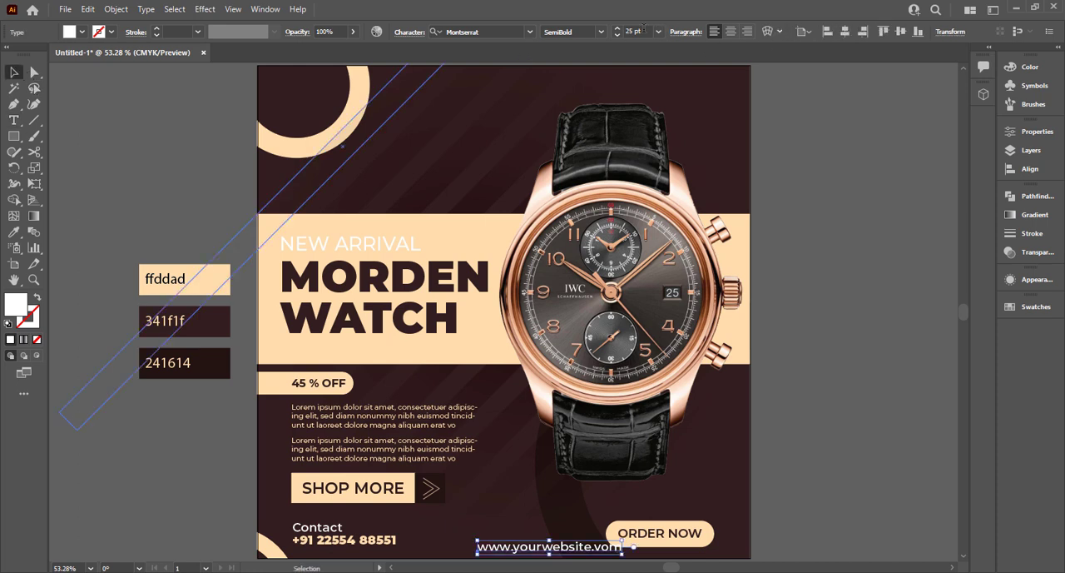
Set the website text to 12 pt with a tracking of 200.
left_click(656, 34)
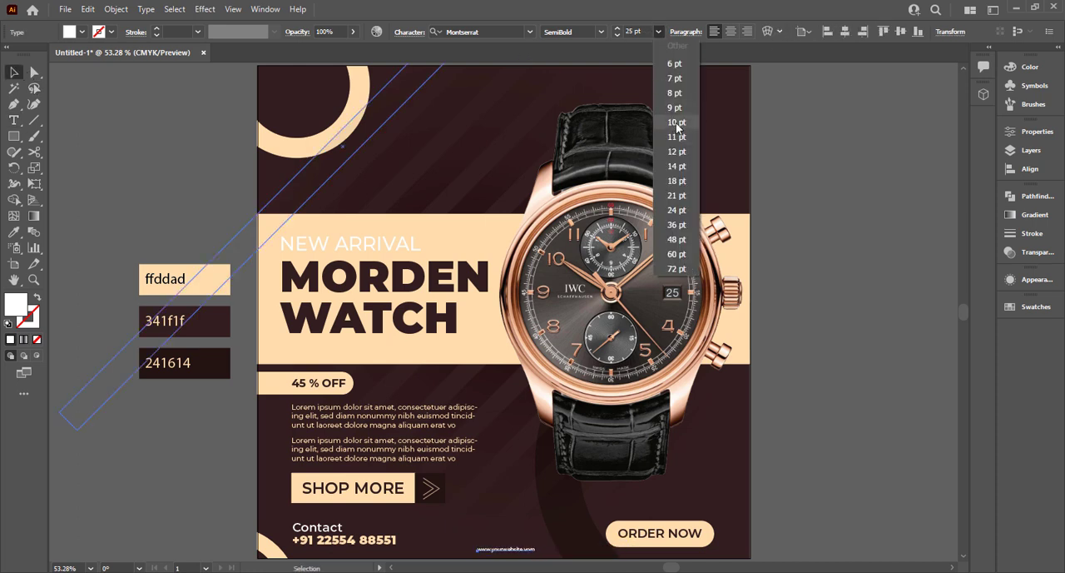
left_click(666, 117)
left_click(658, 32)
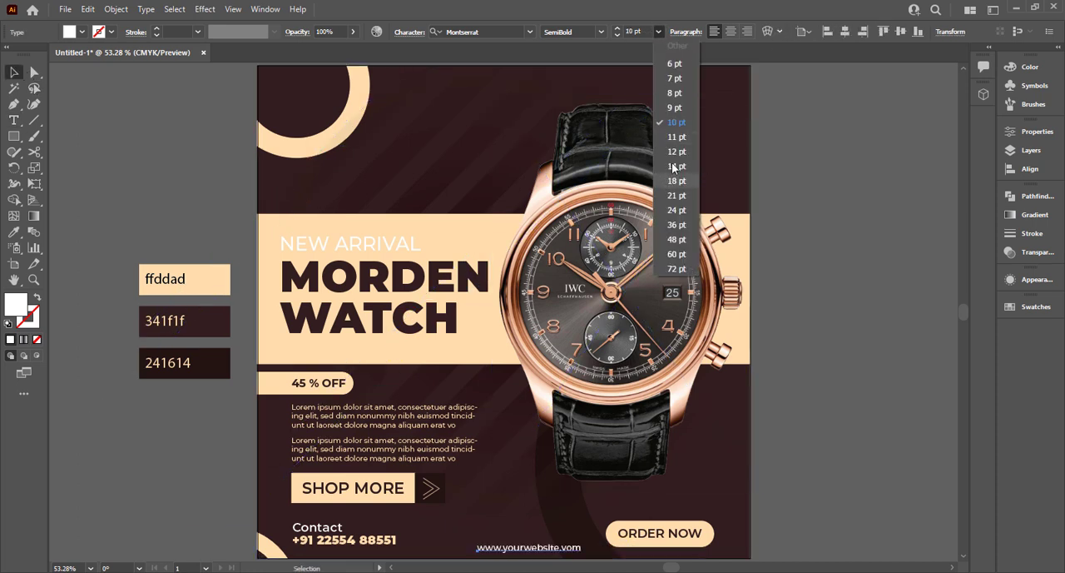
left_click(678, 150)
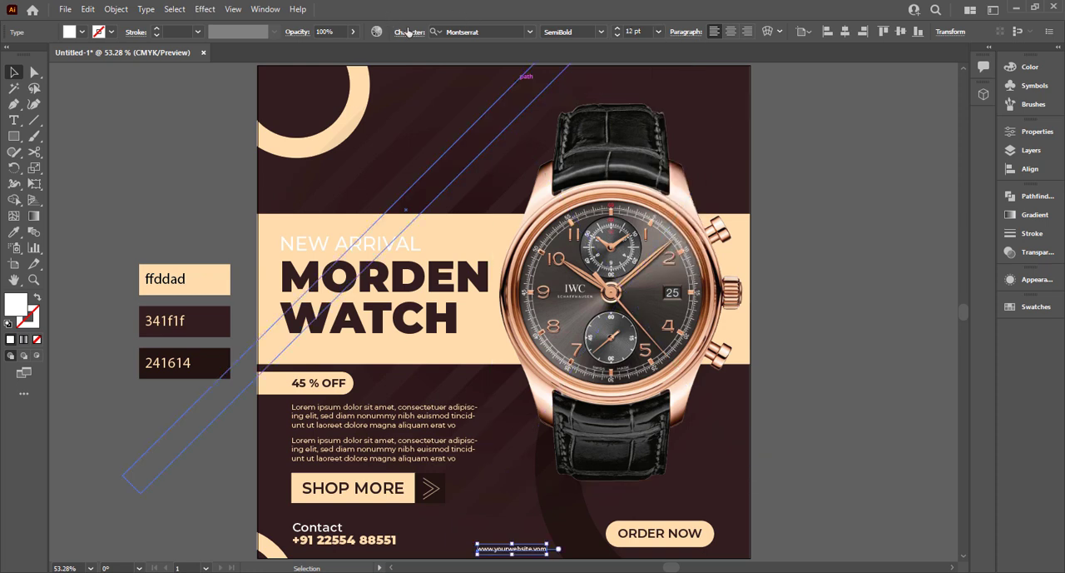
left_click(408, 31)
left_click(414, 110)
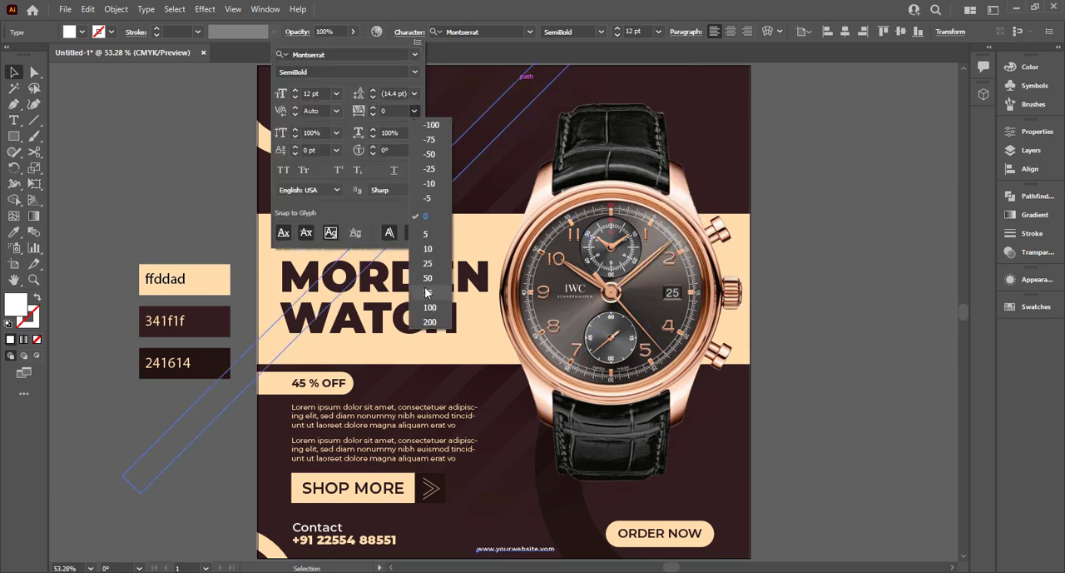
left_click(430, 322)
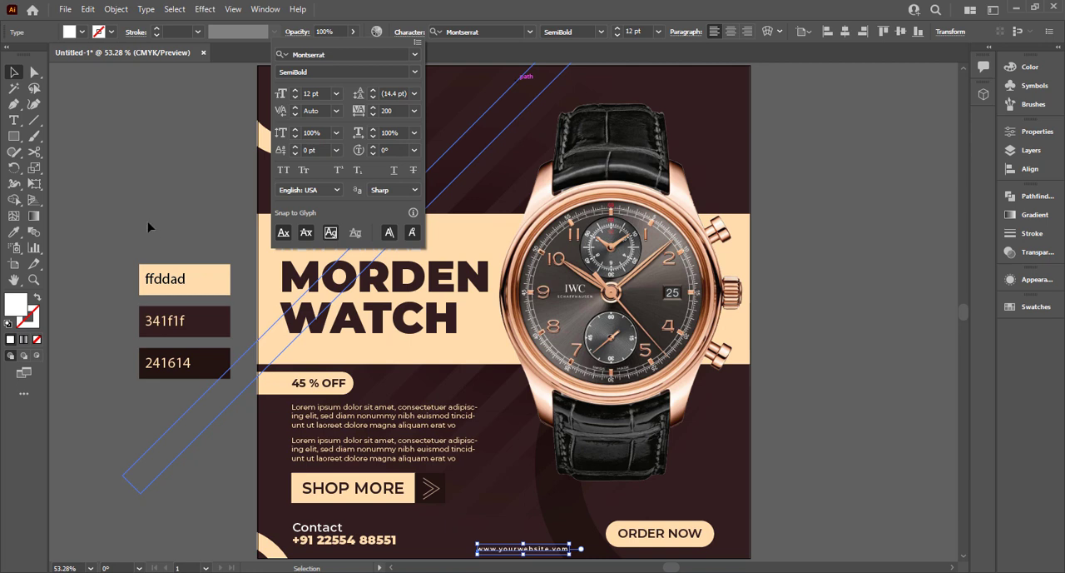
Colour the website text with the ffddad cream and centre it horizontally on the artboard.
left_click(127, 291)
left_click(208, 275)
key("i")
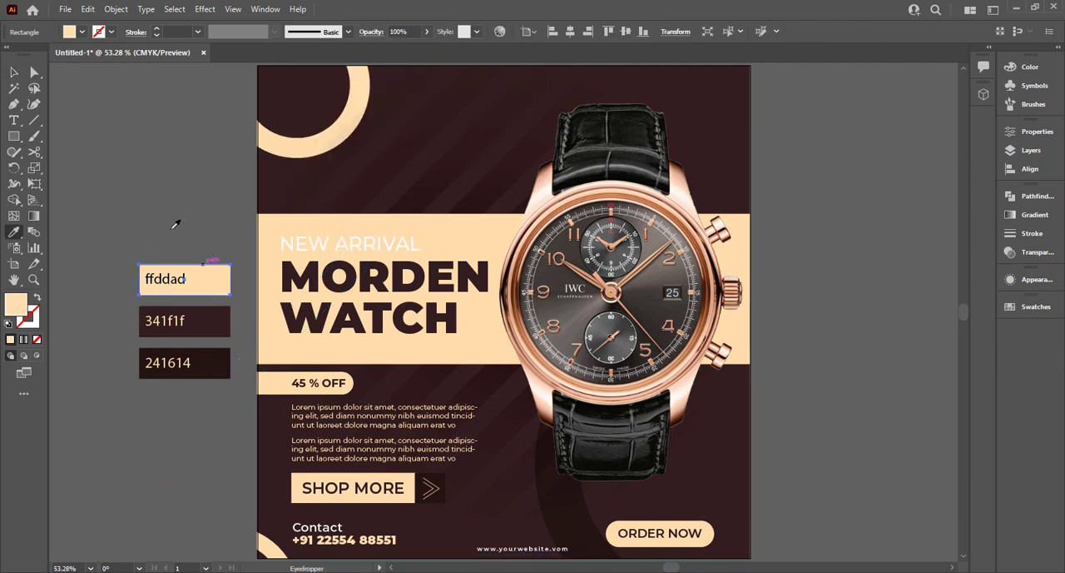
left_click(521, 549, "ctrl")
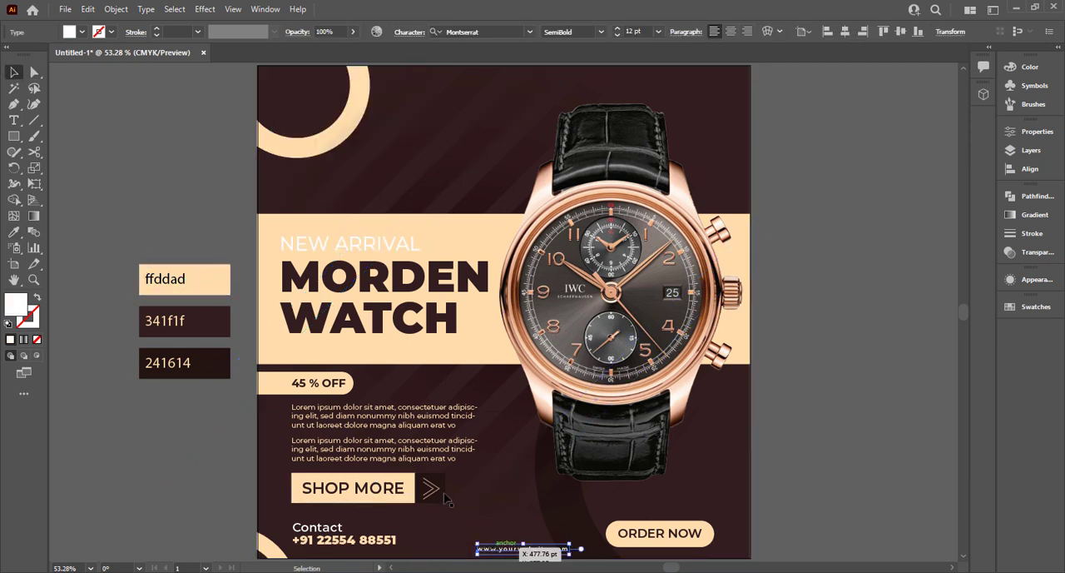
left_click(13, 72)
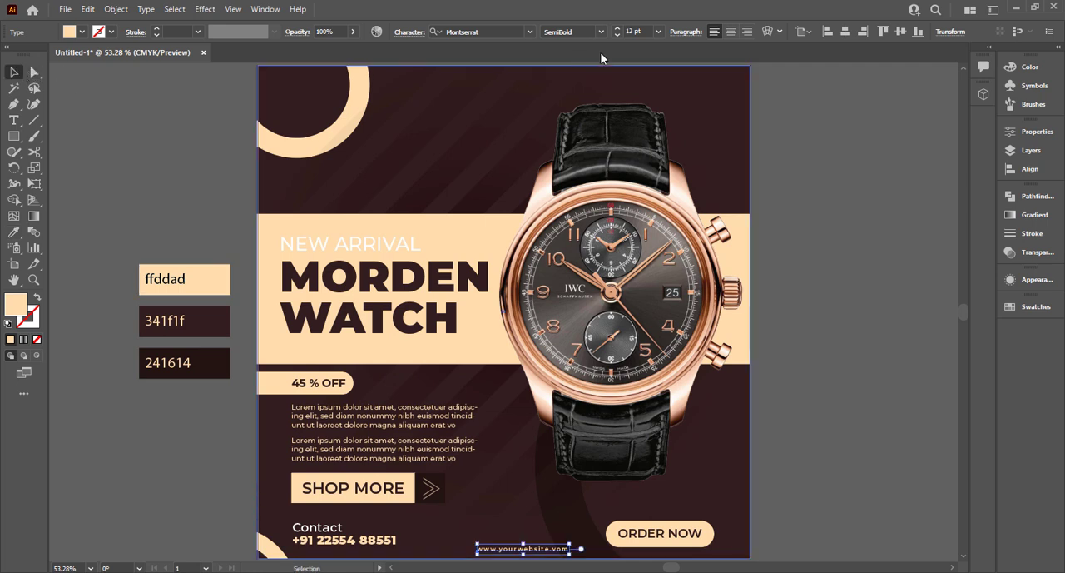
left_click(831, 30)
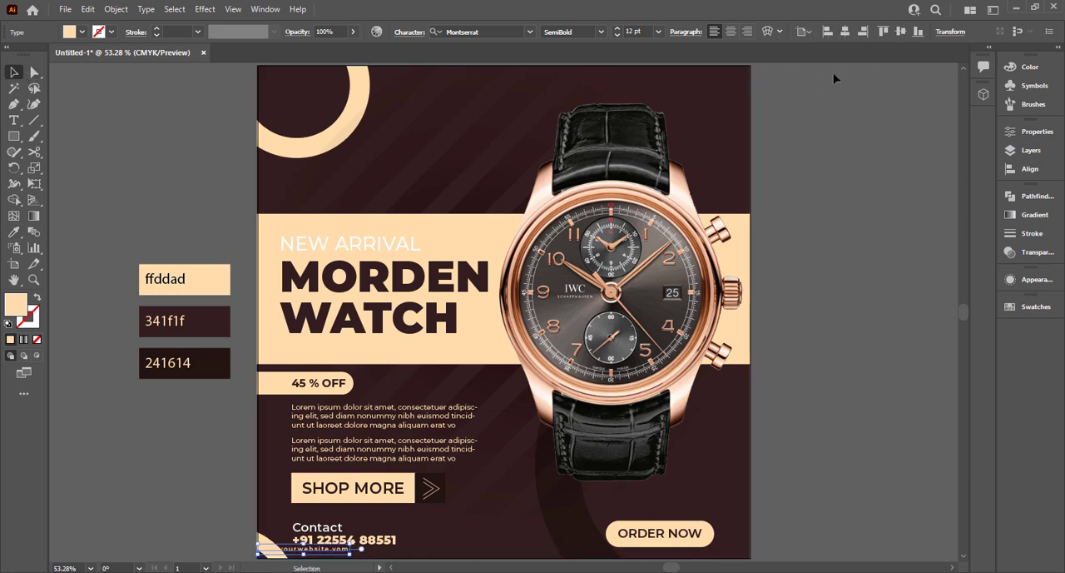
left_click(845, 31)
left_click(792, 311)
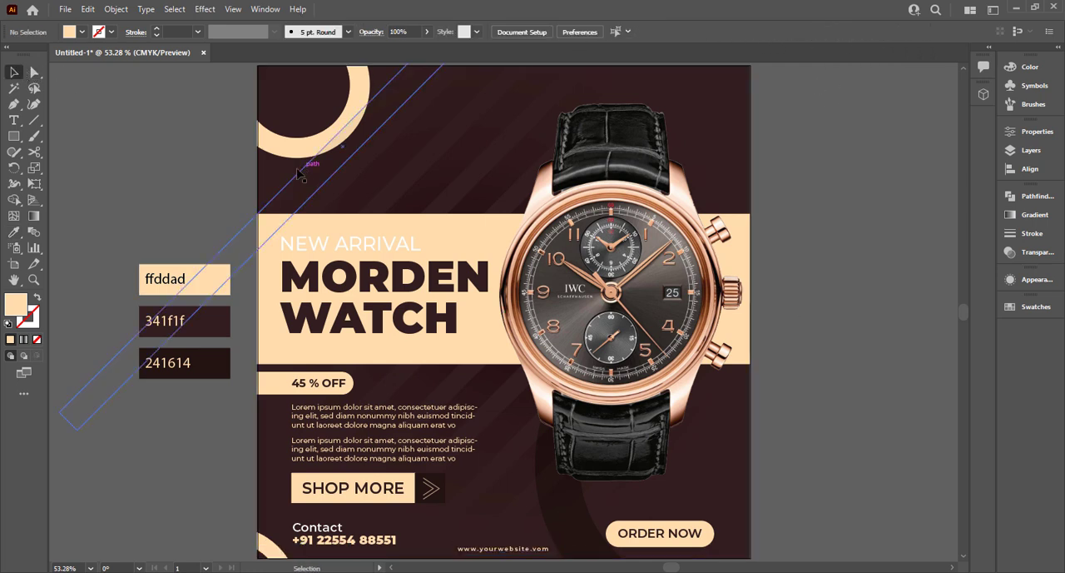
Add the text "LOGO" beside the artboard, duplicate it directly below and change the copy's wording to "HERE".
left_click(14, 122)
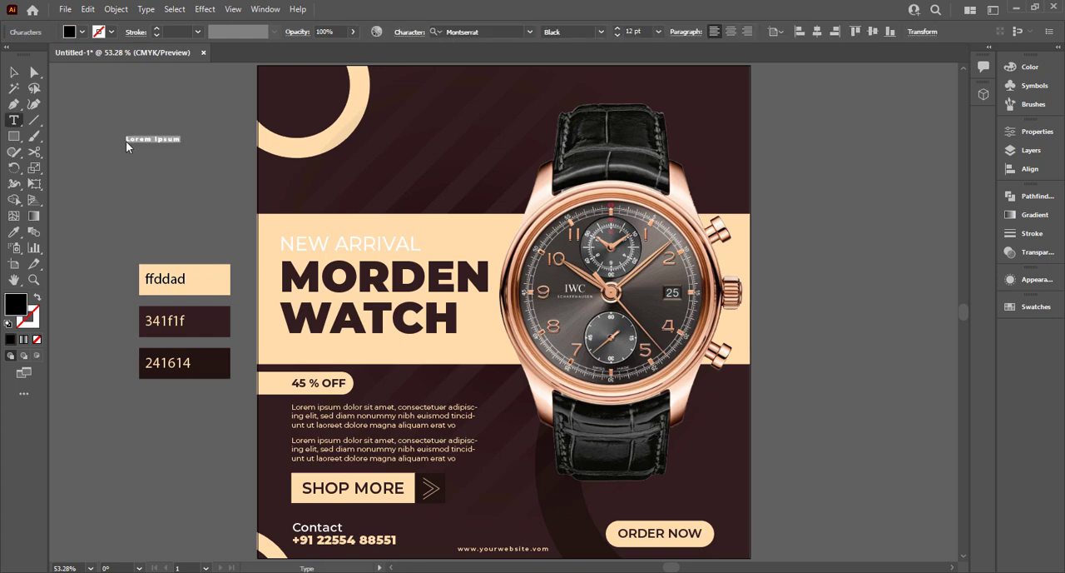
left_click(14, 73)
scroll(119, 148, "up", 2)
mouse_move(171, 133)
left_mouse_down()
mouse_move(190, 141)
mouse_move(164, 149)
left_mouse_up()
key("t")
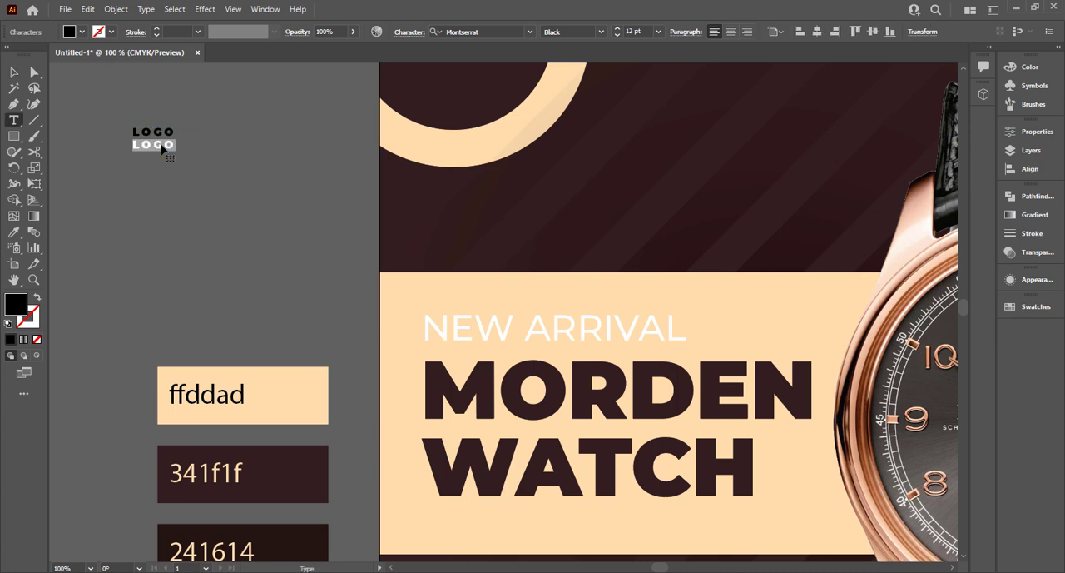
key("Escape")
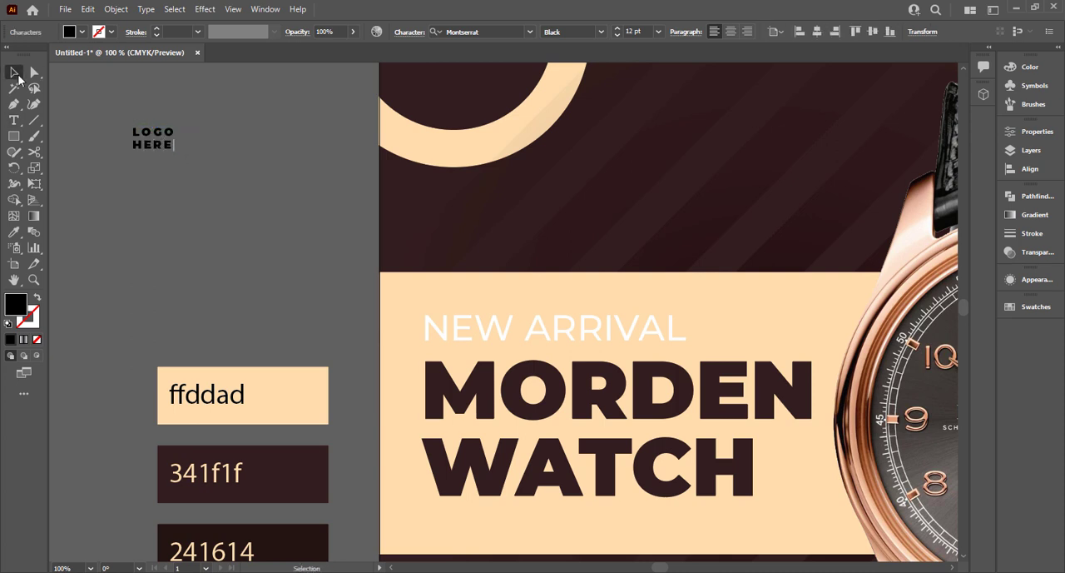
Colour the LOGO and HERE texts with the ffddad cream and scale them up to about 25 pt.
key("i")
left_click(249, 395)
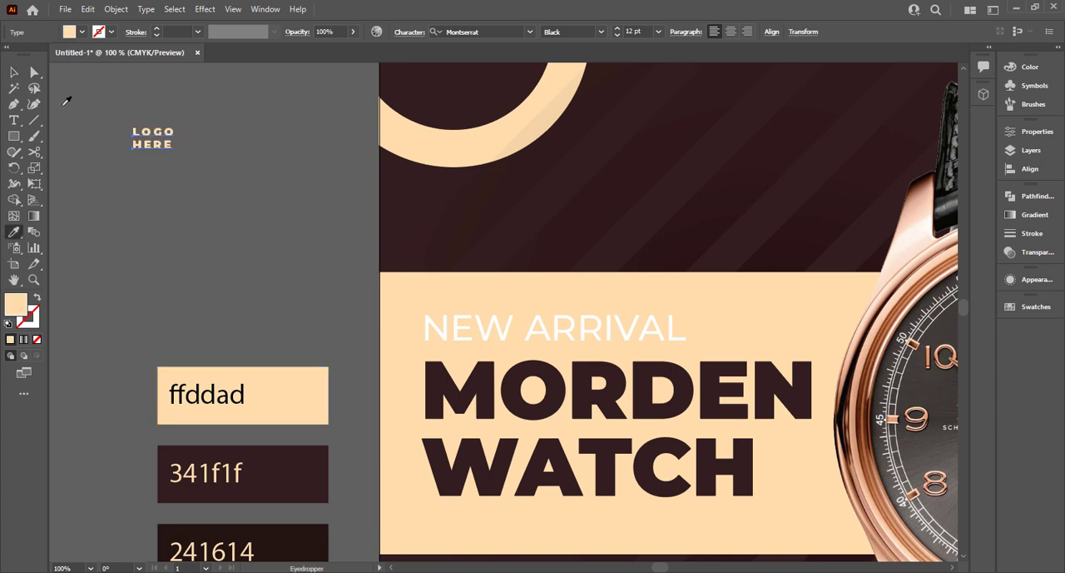
left_click(18, 75)
mouse_move(180, 152)
left_mouse_down()
mouse_move(235, 186)
mouse_move(200, 161)
left_mouse_up()
double_click(219, 169)
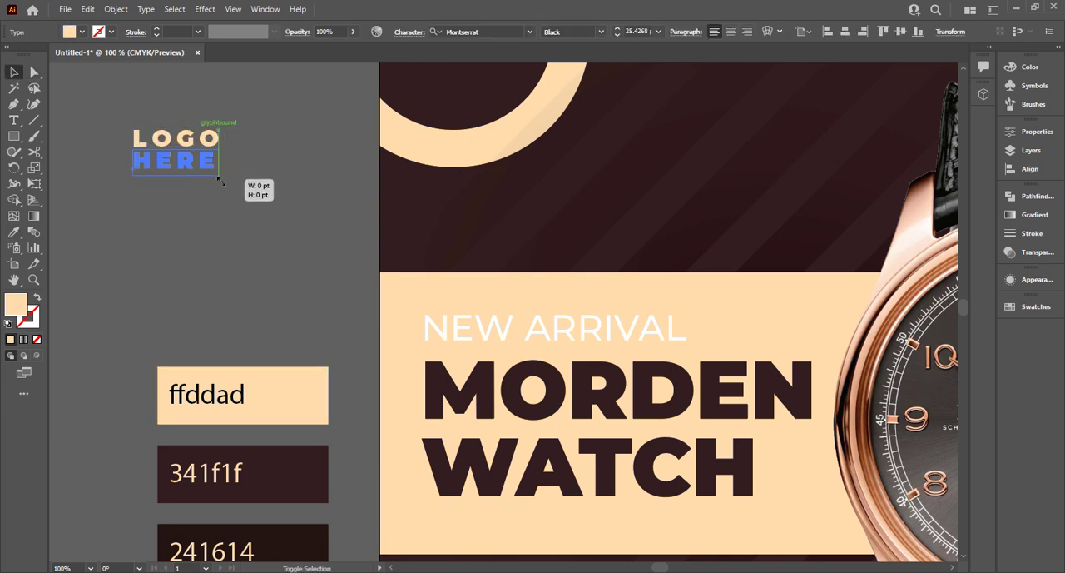
key("Escape")
Place the LOGO HERE text inside the cream ring in the artboard's upper-left corner.
left_click_drag(188, 166, 484, 86)
scroll(485, 104, "up", 3)
mouse_move(478, 161)
left_mouse_down()
mouse_move(457, 151)
mouse_move(468, 152)
left_mouse_up()
key("ctrl+0")
left_click(125, 136)
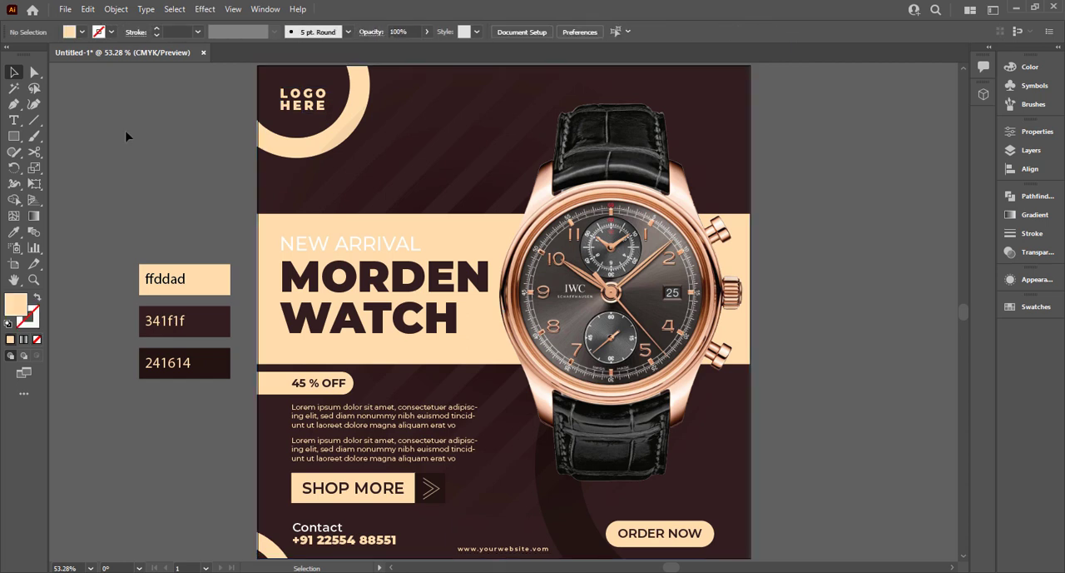
Draw a tiny cream circle beside the artboard and repeat it sideways into an evenly spaced row of five.
left_click_drag(12, 135, 73, 169)
scroll(160, 146, "up", 6)
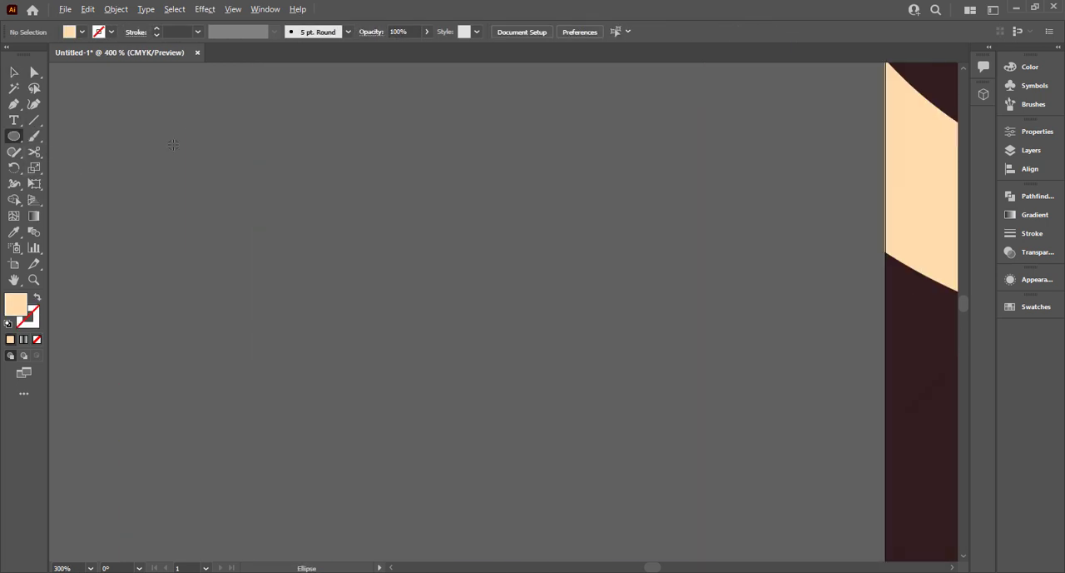
left_click_drag(175, 147, 212, 155)
key("v")
left_click(167, 162)
key("ctrl+d")
key("ctrl+d")
key("ctrl+d")
left_click_drag(380, 134, 110, 190)
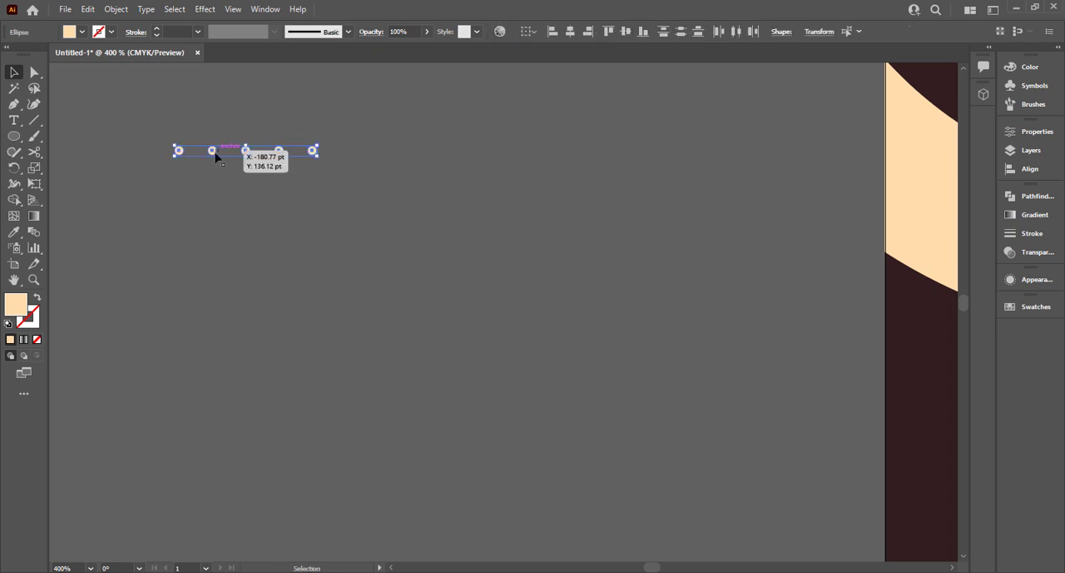
Duplicate the row of dots downward at equal spacing to form a dot grid and select the whole grid.
left_click_drag(214, 157, 214, 177)
key("ctrl+d")
key("ctrl+d")
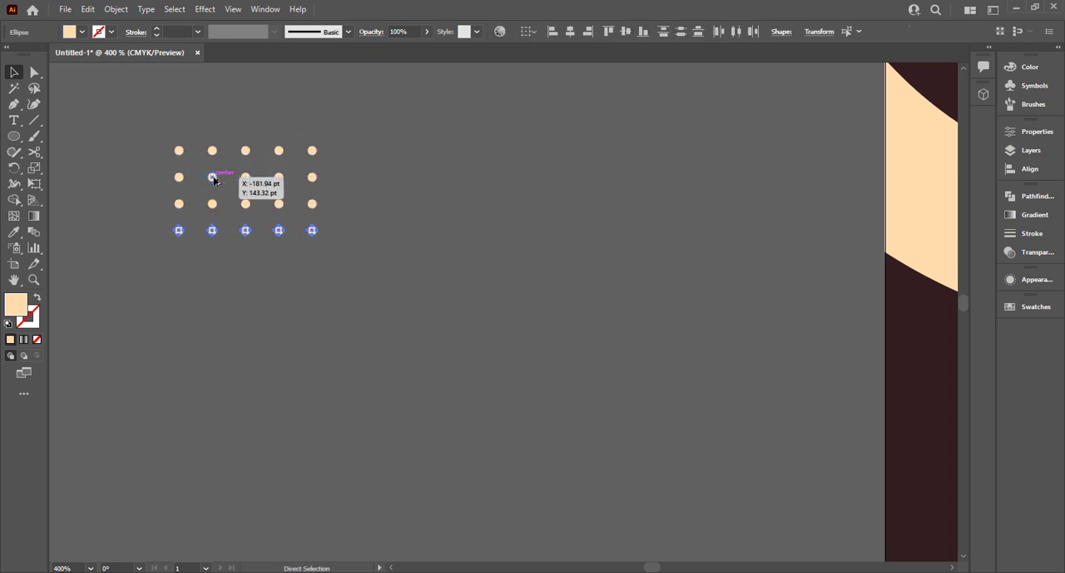
key("ctrl+d")
key("ctrl+0")
left_click_drag(114, 140, 214, 177)
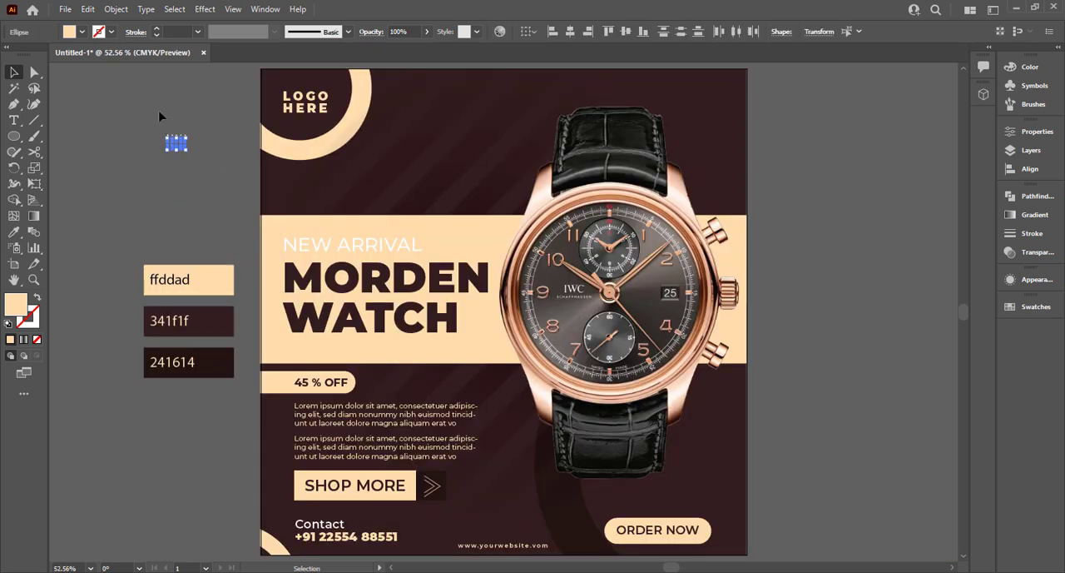
Group the dot grid, enlarge it and place it beside the upper watch strap in the artboard's upper-right corner.
key("ctrl+g")
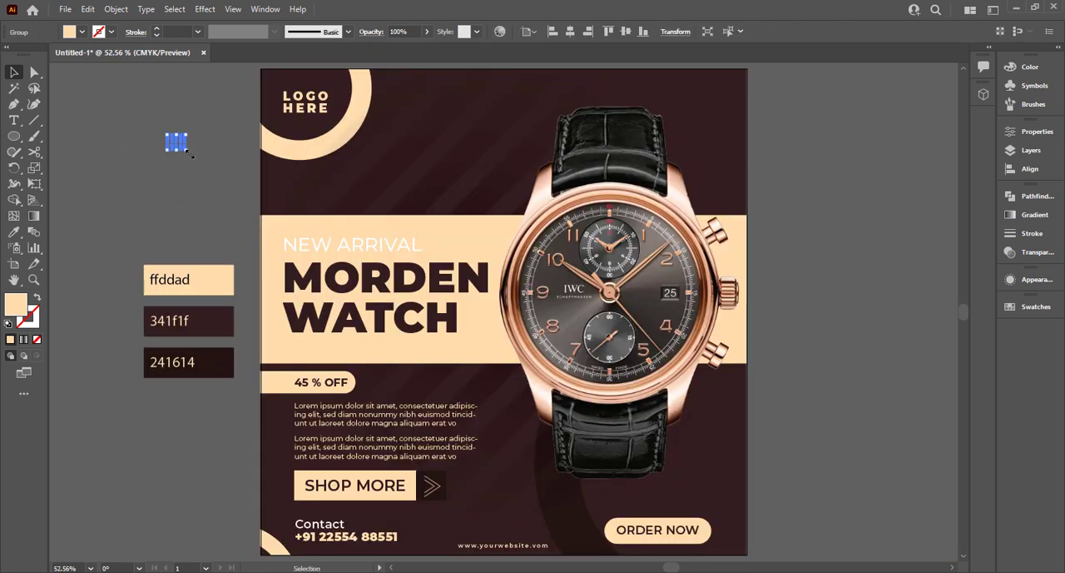
left_click_drag(185, 152, 398, 162)
left_click(200, 157)
key("ctrl+z")
left_click(788, 150)
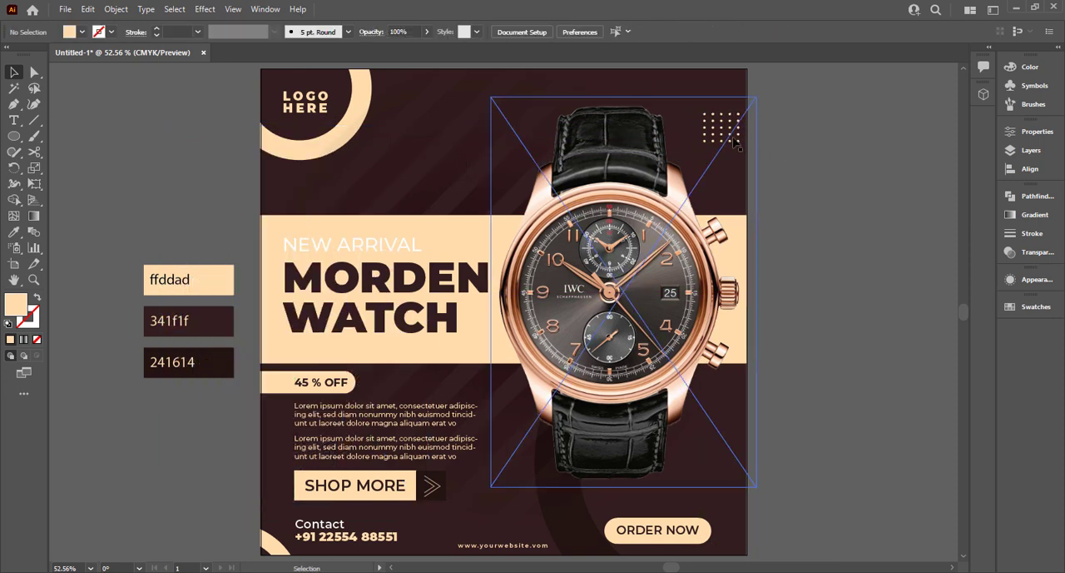
Lock the watch image and place a copy of the dot grid between the logo ring and the NEW ARRIVAL text.
left_click(730, 135)
key("ctrl+2")
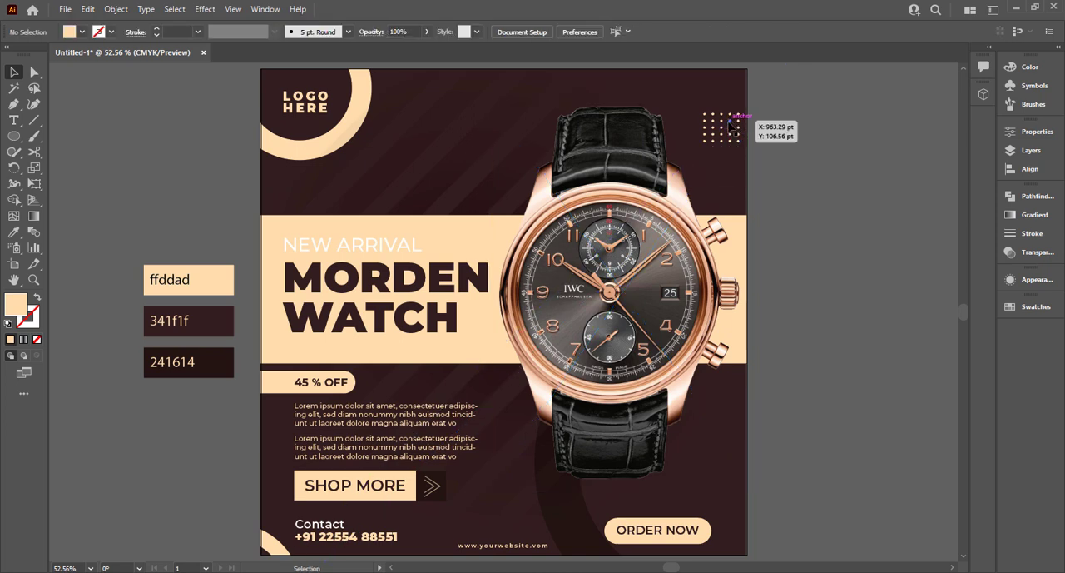
left_click_drag(730, 123, 380, 171)
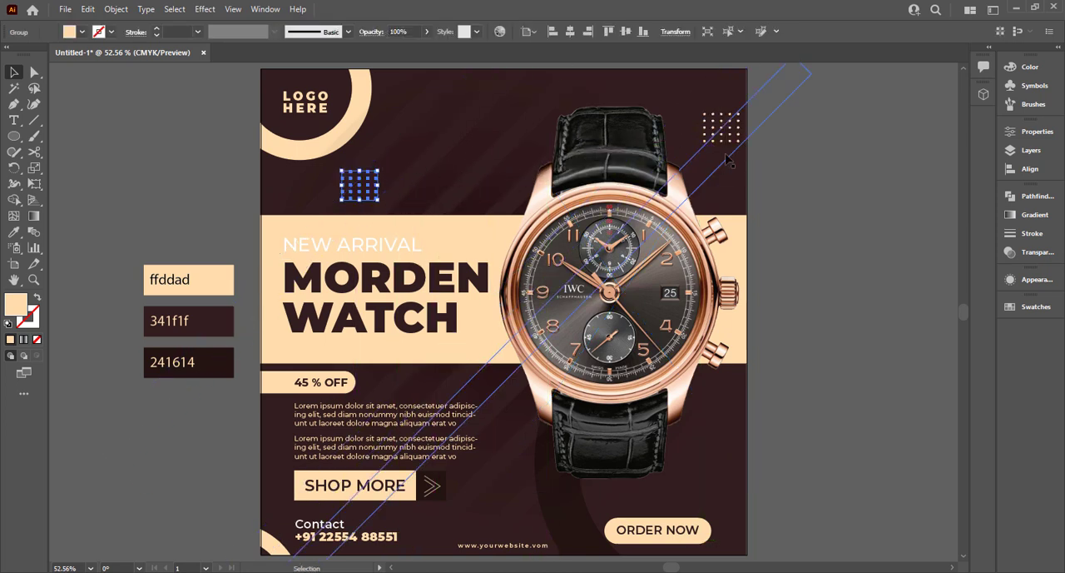
Stretch the dot grid in the artboard's upper-right corner taller and slightly wider so its dots spread out.
left_click(738, 126)
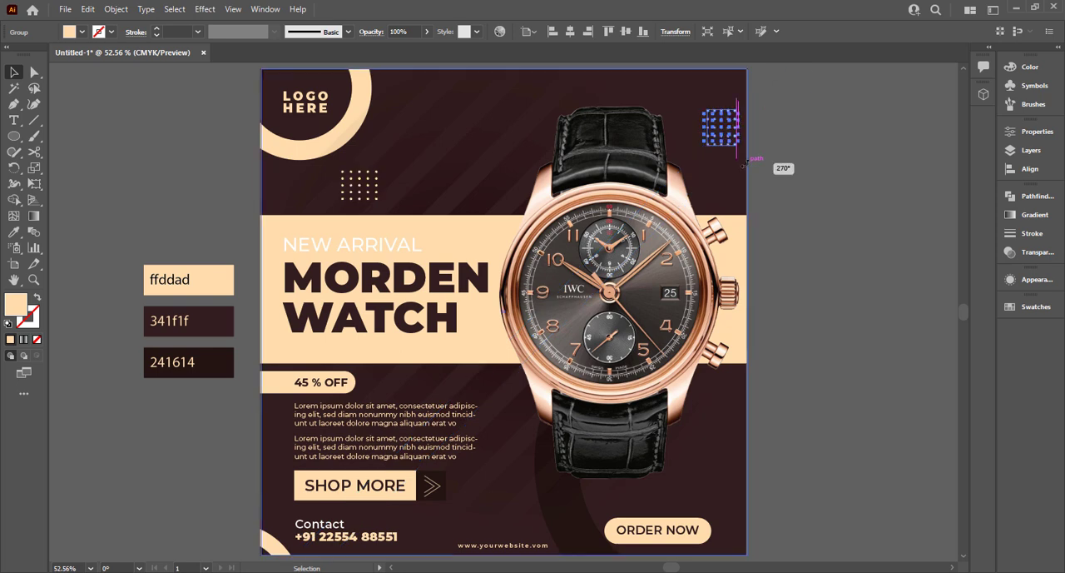
left_click(772, 145)
left_click(726, 146)
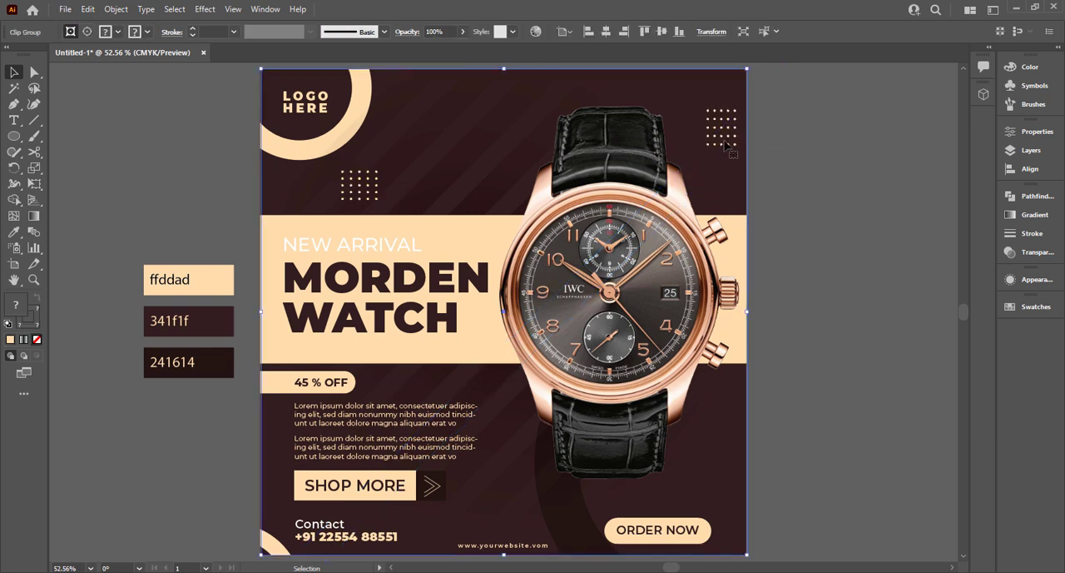
left_click_drag(726, 147, 719, 155)
left_click(782, 136)
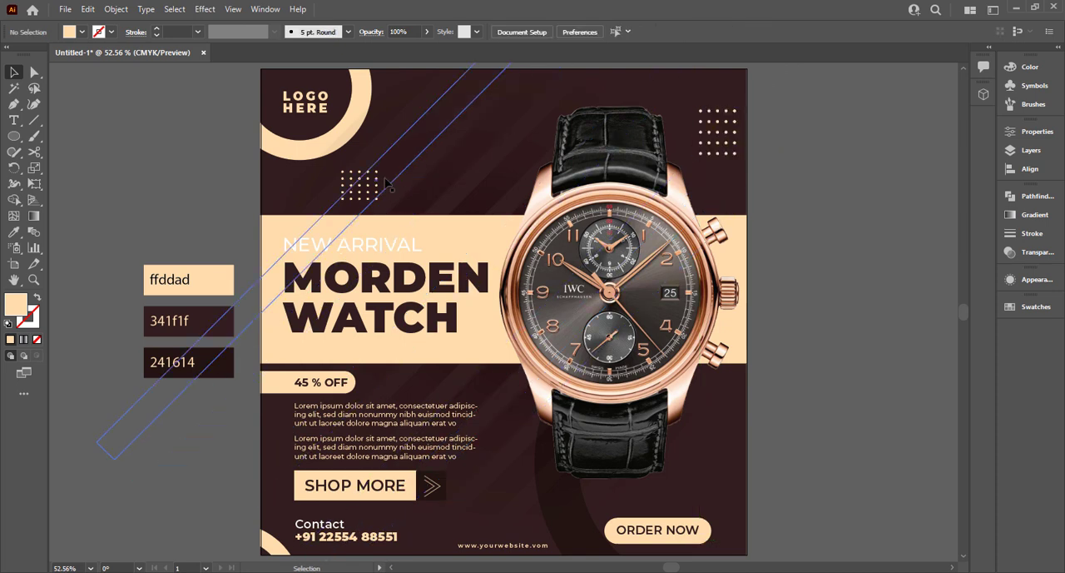
Enlarge the dot grid above the NEW ARRIVAL text slightly.
left_click(353, 181)
left_click_drag(378, 170, 384, 165)
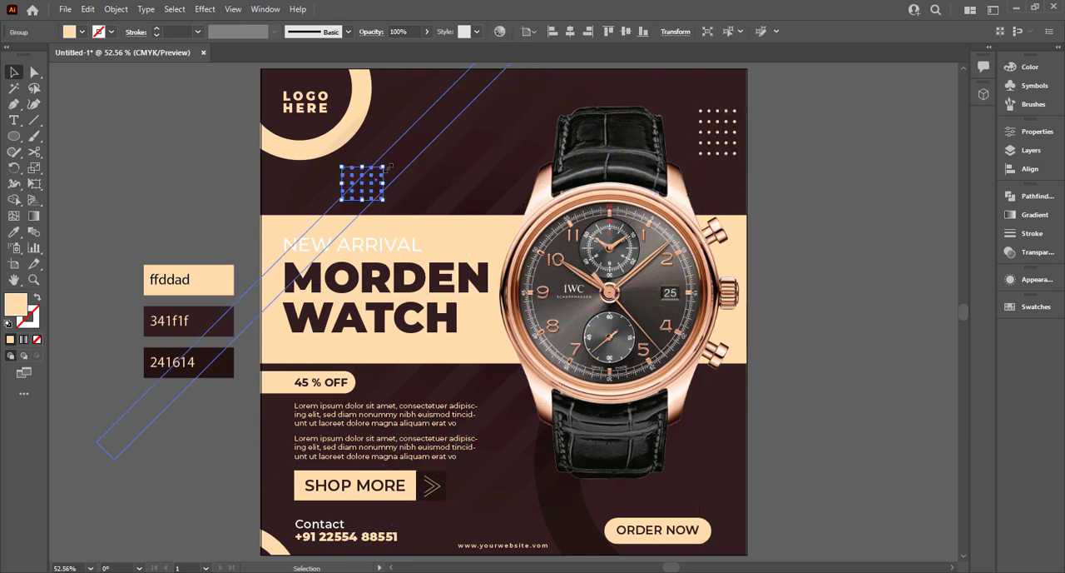
left_click(152, 200)
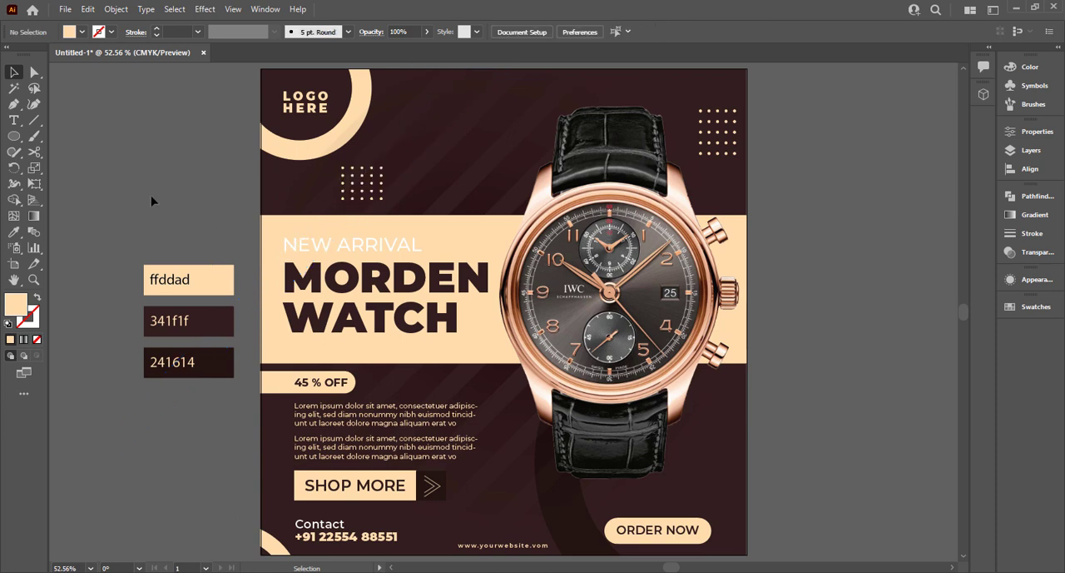
key("ctrl+0")
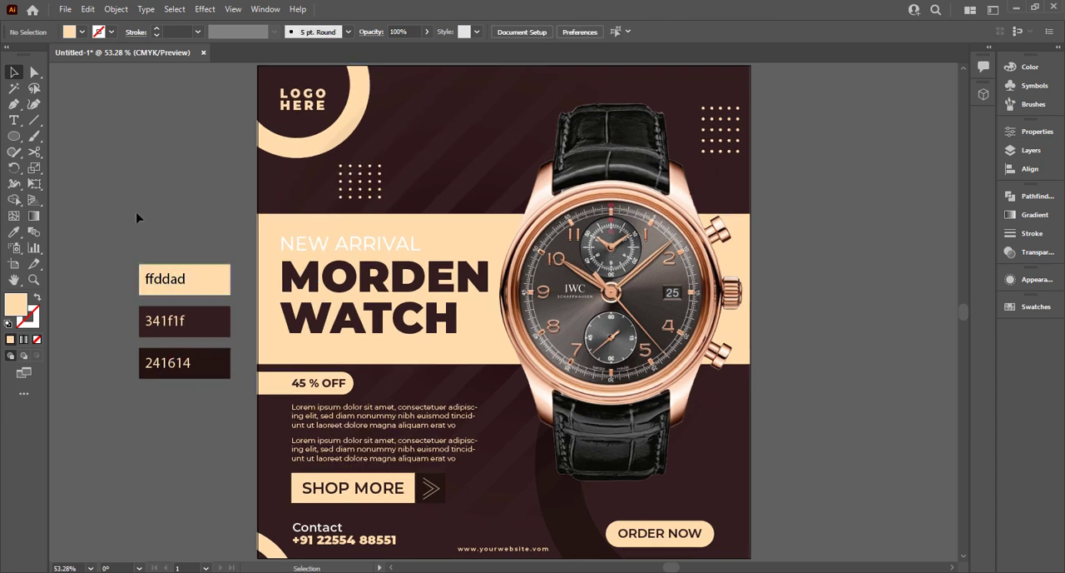
Give the ORDER NOW button text a heavier Montserrat font weight.
left_click(662, 535)
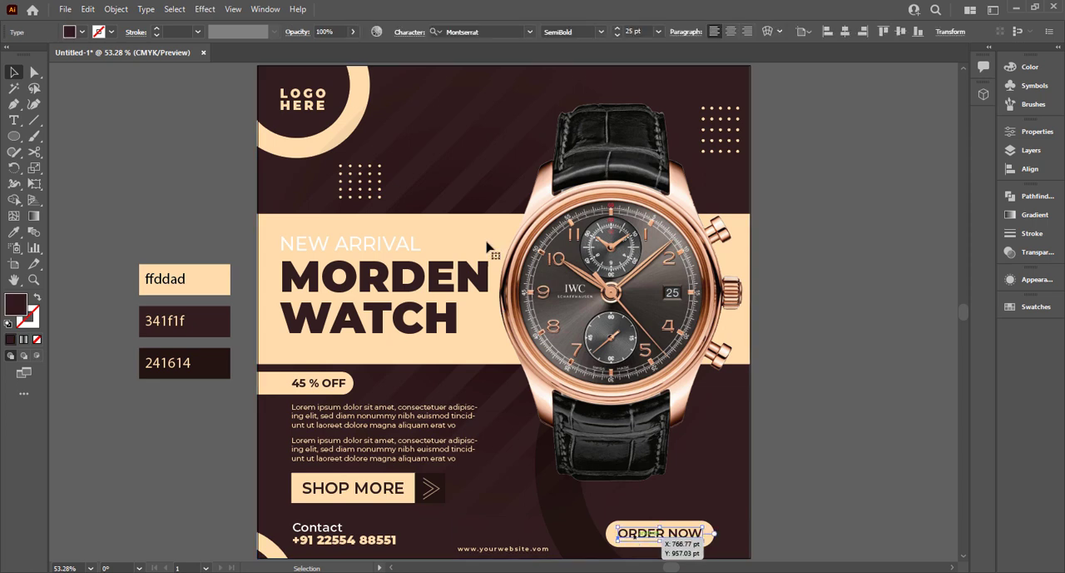
left_click(602, 33)
left_click(589, 221)
left_click(816, 327)
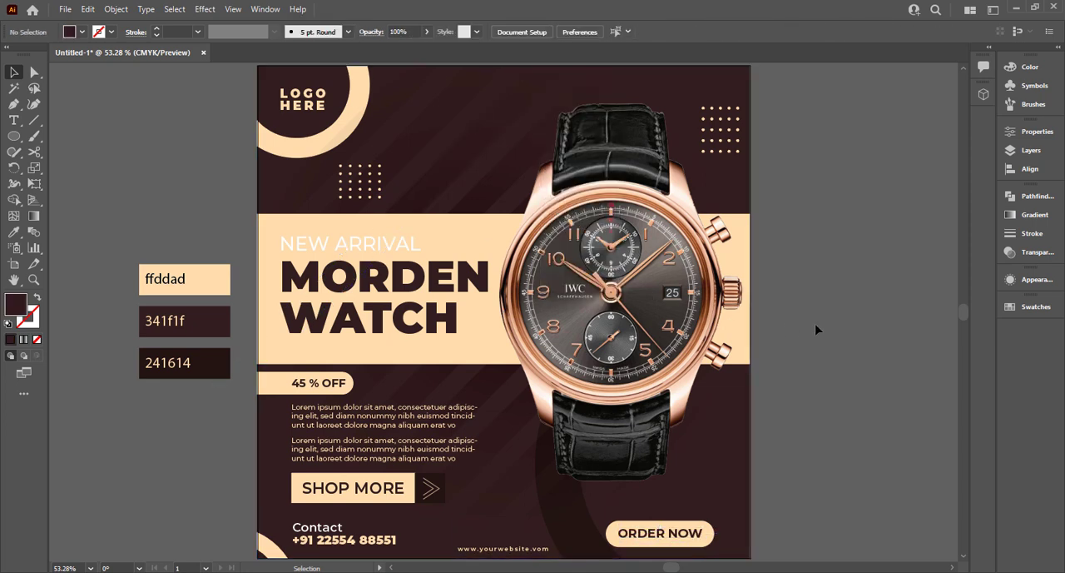
Draw a circle about 132 pt wide beside the artboard and fill it with a radial gradient from black centre to white edge.
left_click(16, 137)
left_click_drag(135, 97, 200, 162)
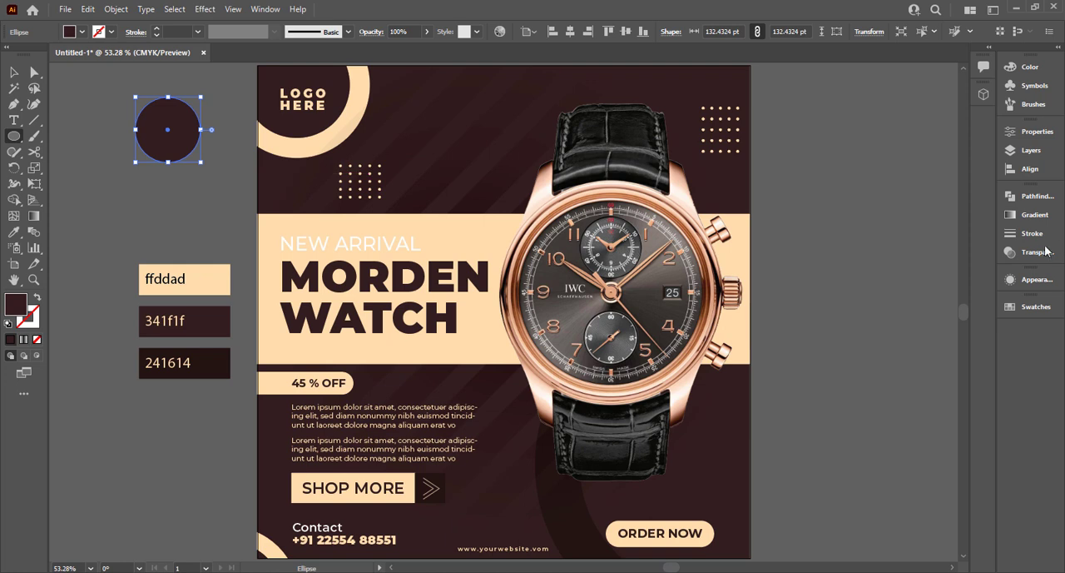
left_click(1032, 215)
left_click(926, 211)
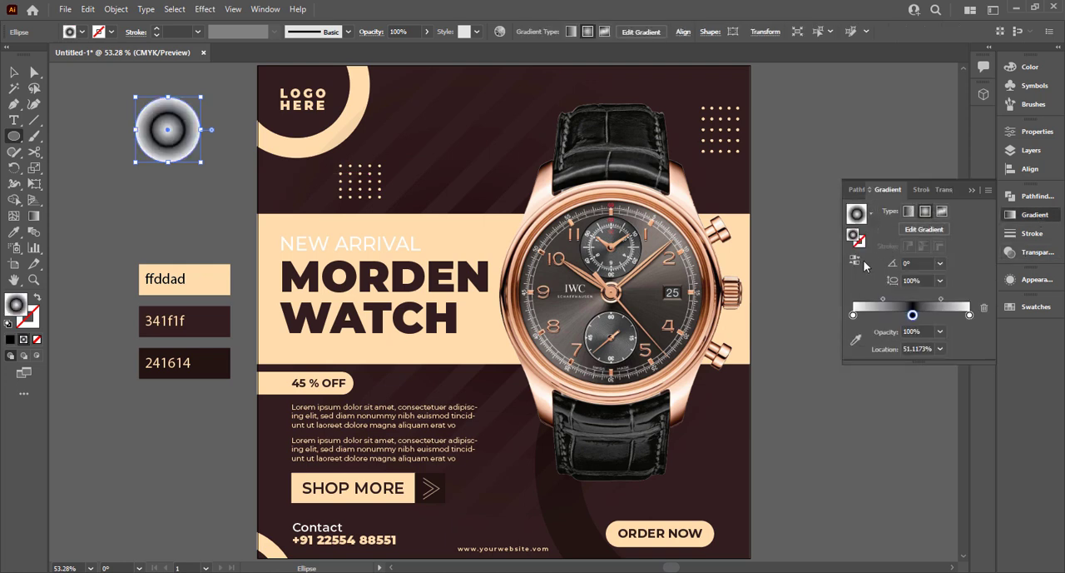
left_click_drag(853, 317, 858, 272)
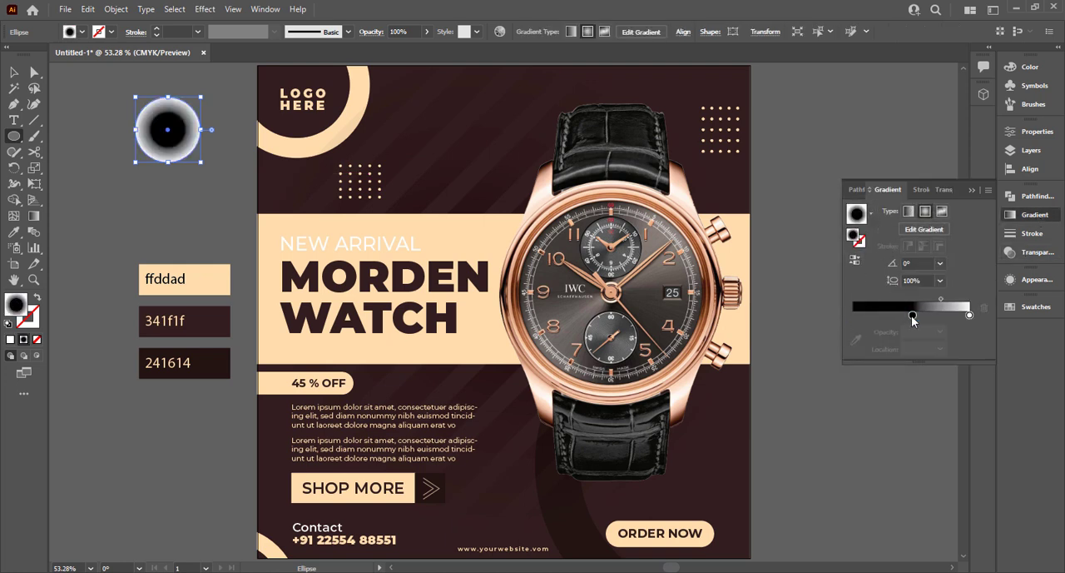
left_click_drag(913, 318, 852, 318)
Set the gradient circle's blending mode to Multiply.
left_click(947, 192)
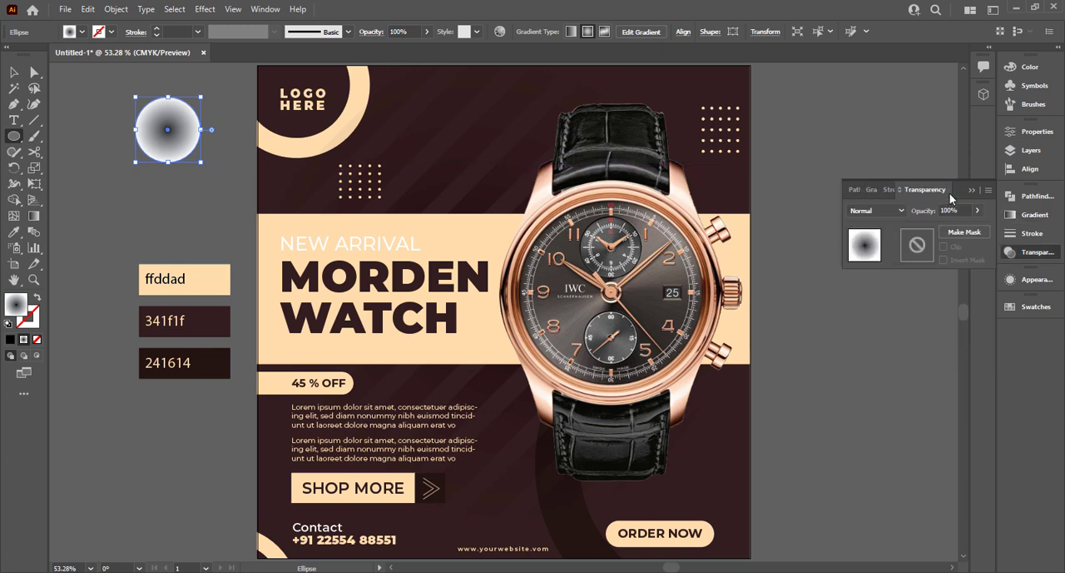
left_click(874, 210)
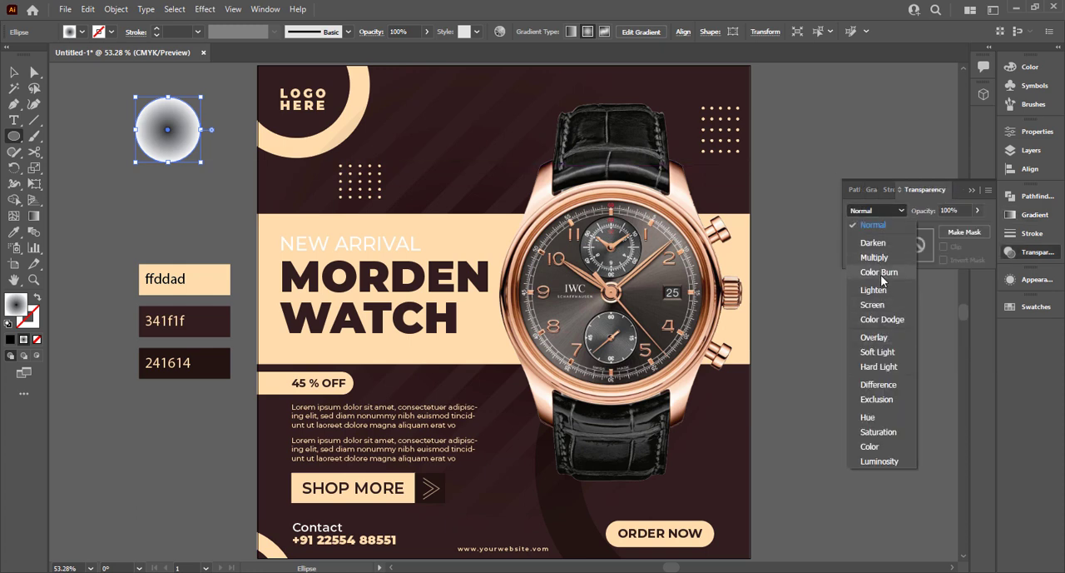
left_click(886, 257)
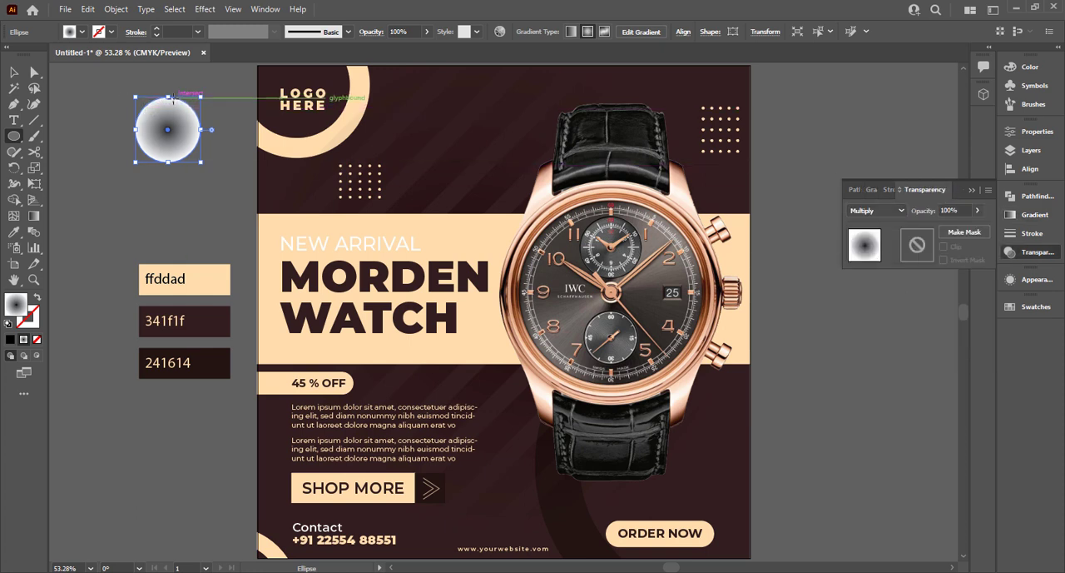
Flatten the gradient circle into an ellipse, place it directly below the watch strap and stretch it to about 303 by 38 pt.
left_click_drag(169, 102, 169, 123)
mouse_move(185, 129)
left_mouse_down()
mouse_move(205, 130)
mouse_move(212, 149)
left_mouse_up()
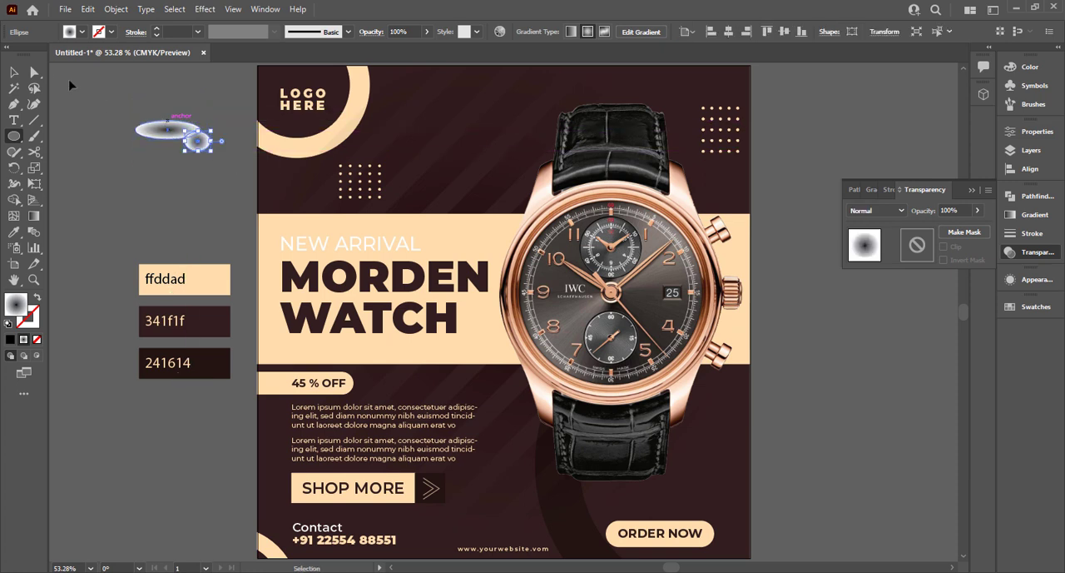
key("ctrl+z")
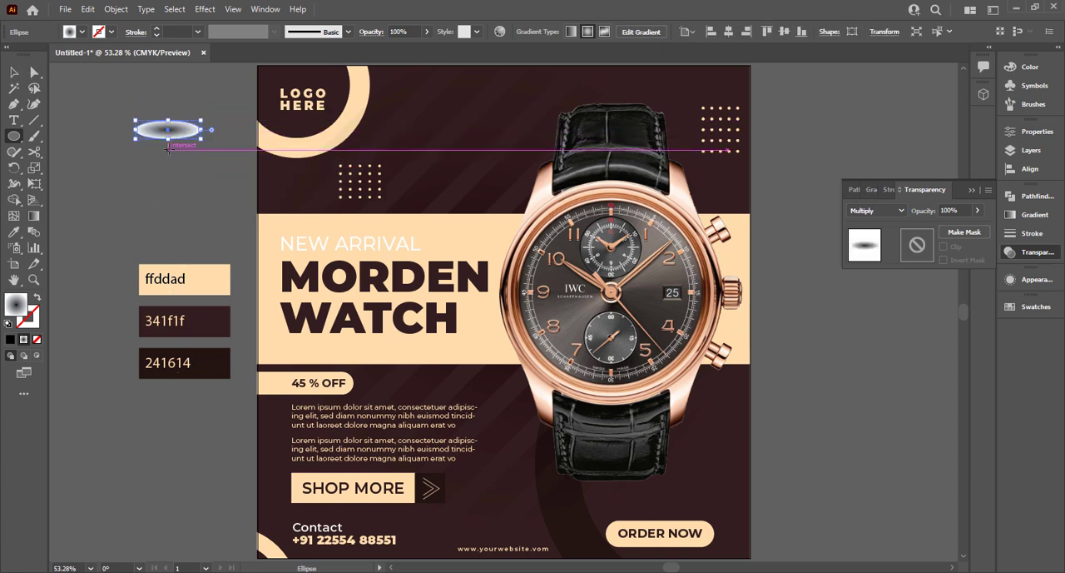
left_click(14, 73)
left_click_drag(193, 131, 648, 492)
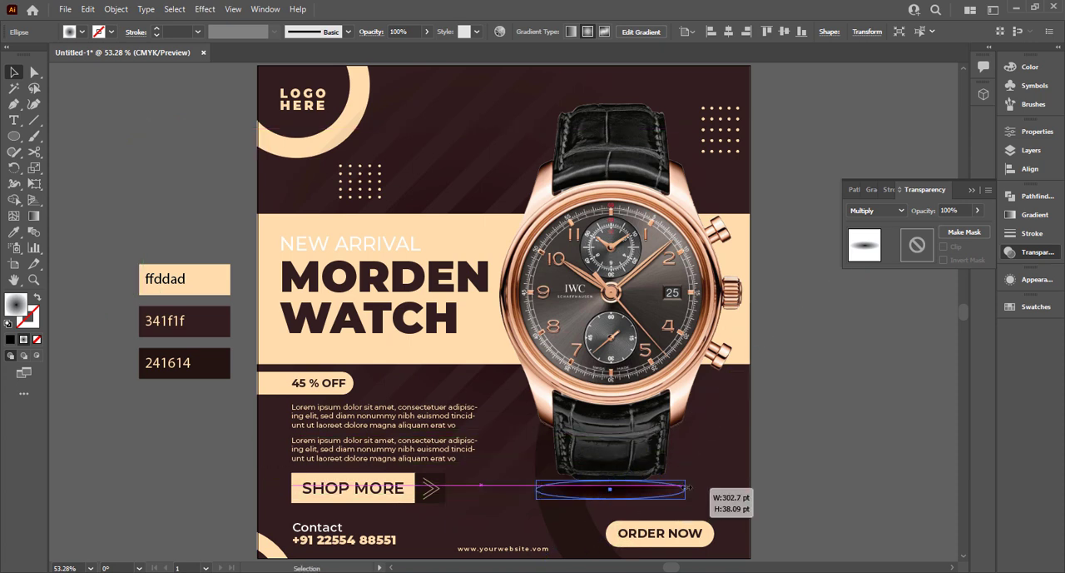
Apply a Blur effect to the gradient ellipse below the watch to soften it into a shadow, and deselect it.
left_click(201, 9)
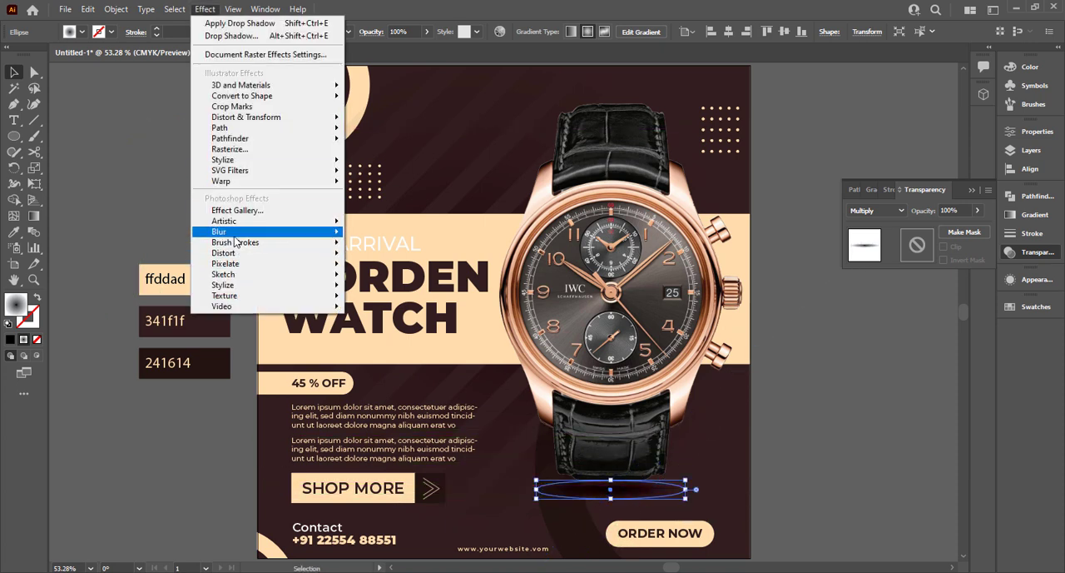
mouse_move(250, 231)
left_click(378, 231)
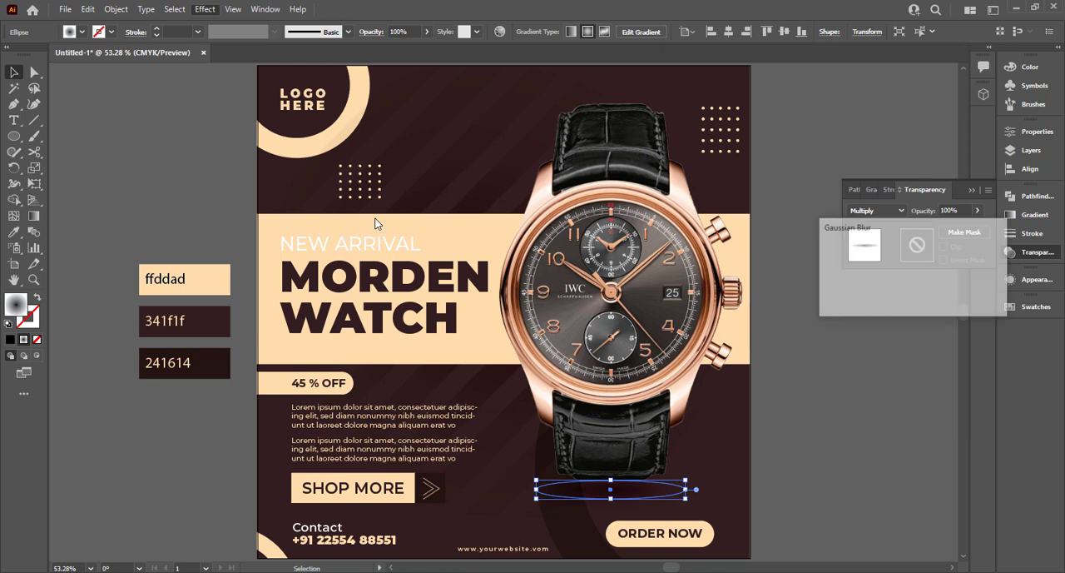
left_click(797, 450)
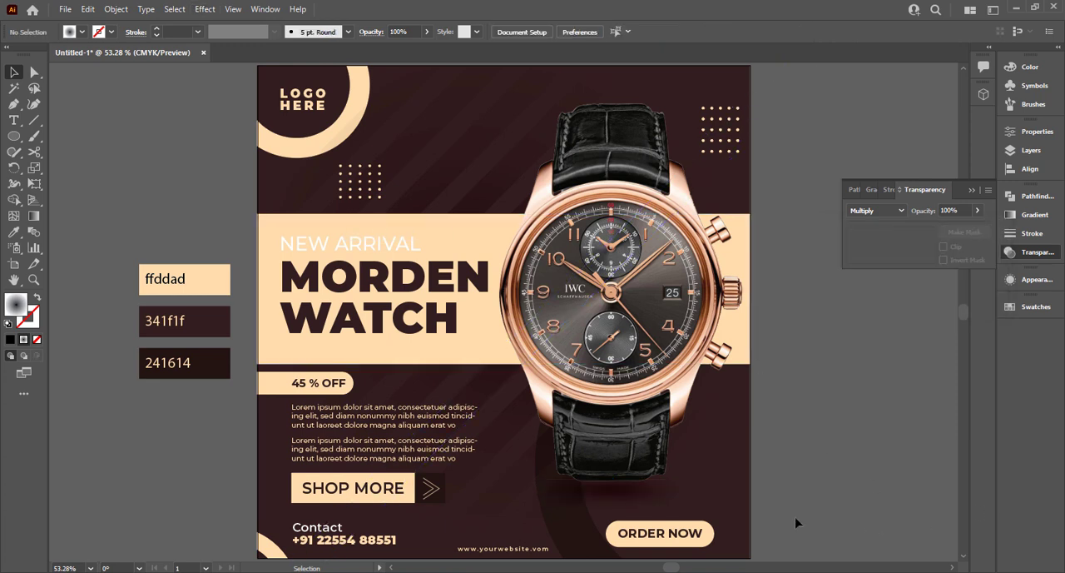
left_click(974, 191)
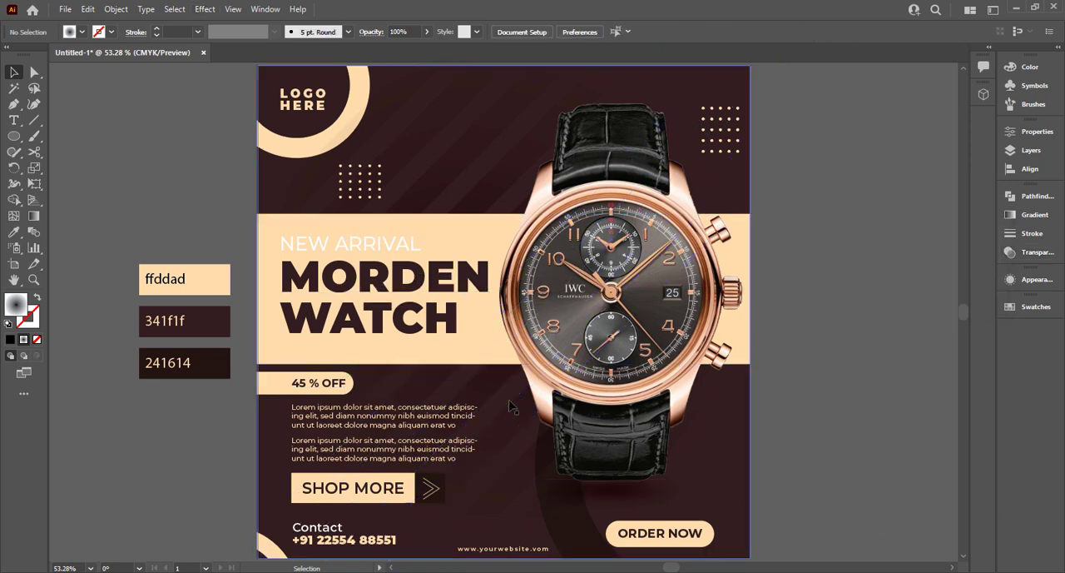